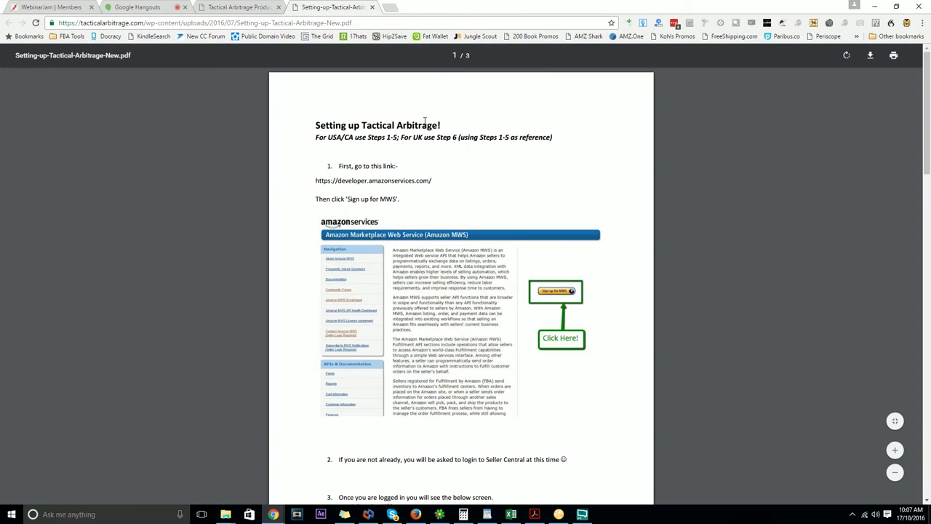
# Look through the PDF guide on setting up Tactical Arbitrage, from signing up for MWS to copying the Auth Token.
pyautogui.scroll(-13, 424, 121)
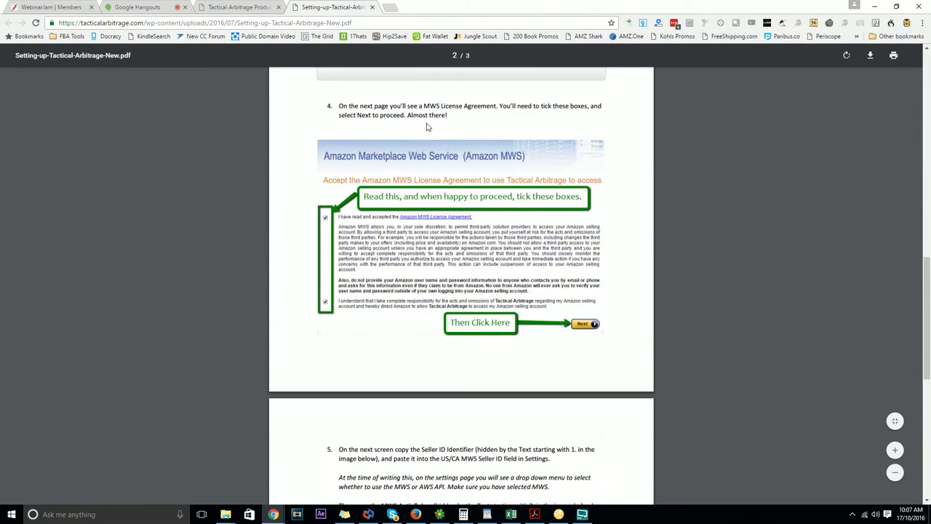
pyautogui.scroll(-5, 427, 123)
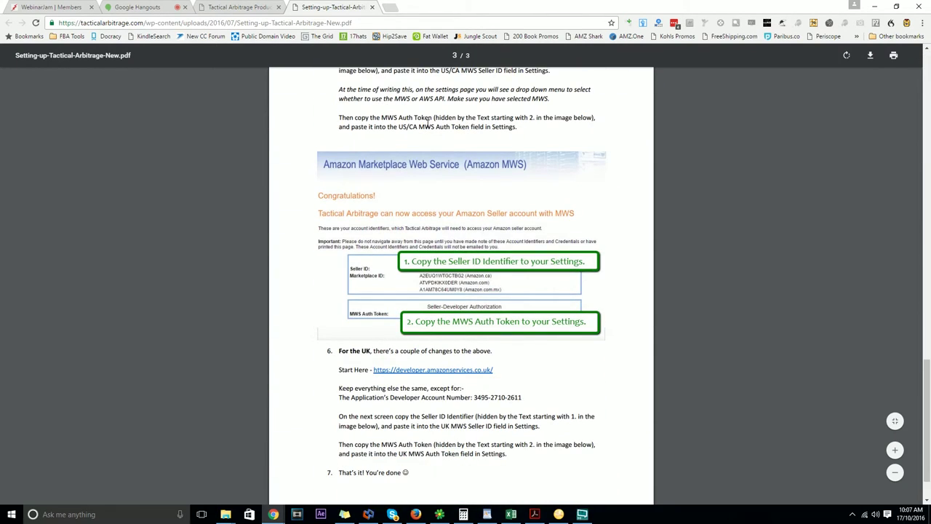
pyautogui.scroll(12, 429, 123)
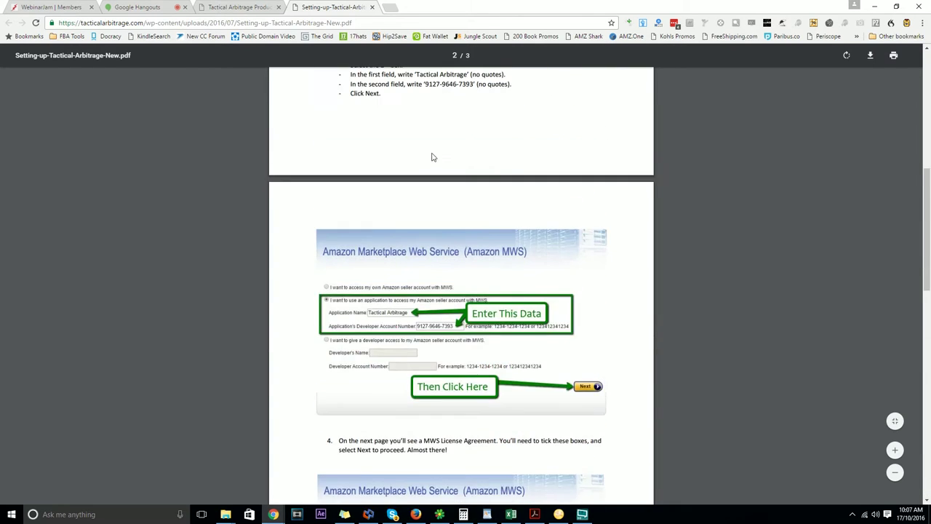
# Switch to the Tactical Arbitrage site and view its separate Settings window full screen before moving it aside.
pyautogui.click(274, 6)
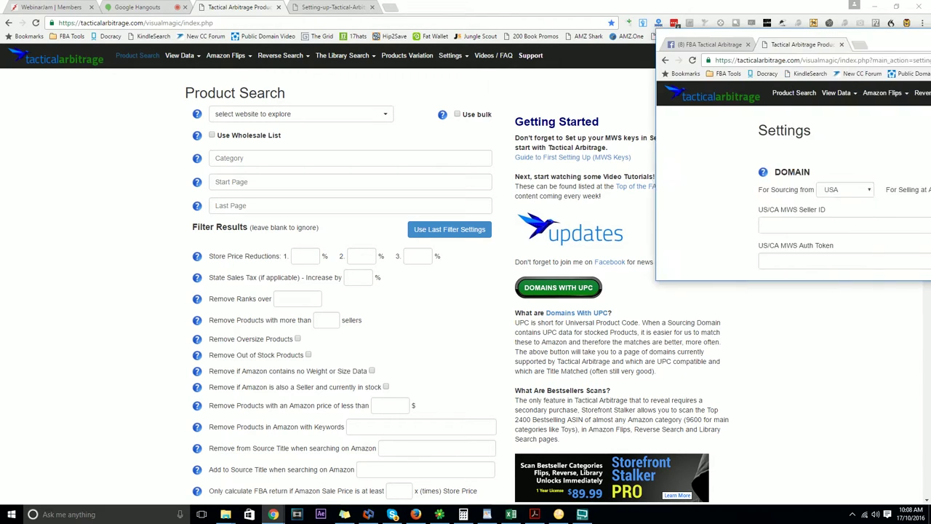
pyautogui.moveTo(930, 44); pyautogui.dragTo(454, 39)
pyautogui.doubleClick(454, 40)
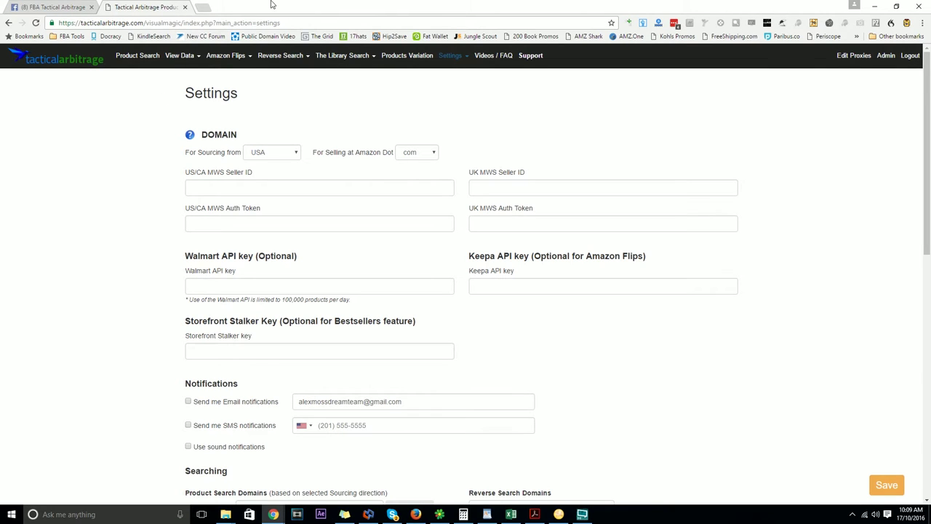
pyautogui.moveTo(285, 5); pyautogui.dragTo(930, 43)
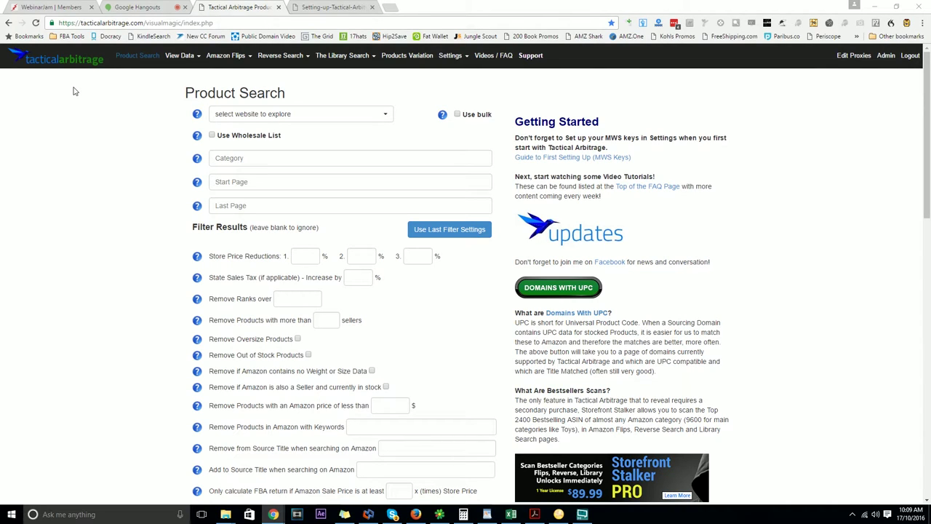
# Browse the list of source websites on the Product Search page without choosing one.
pyautogui.click(299, 119)
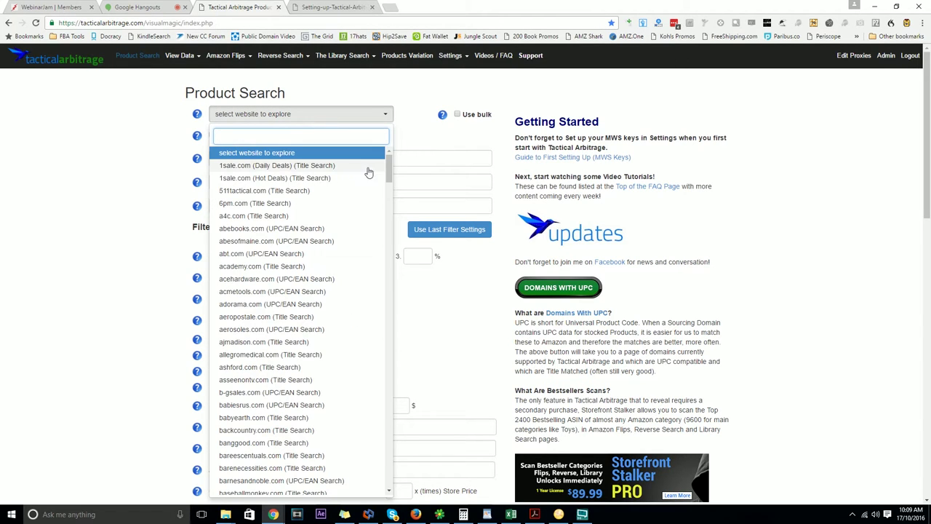
pyautogui.moveTo(392, 173); pyautogui.dragTo(390, 490)
pyautogui.click(43, 249)
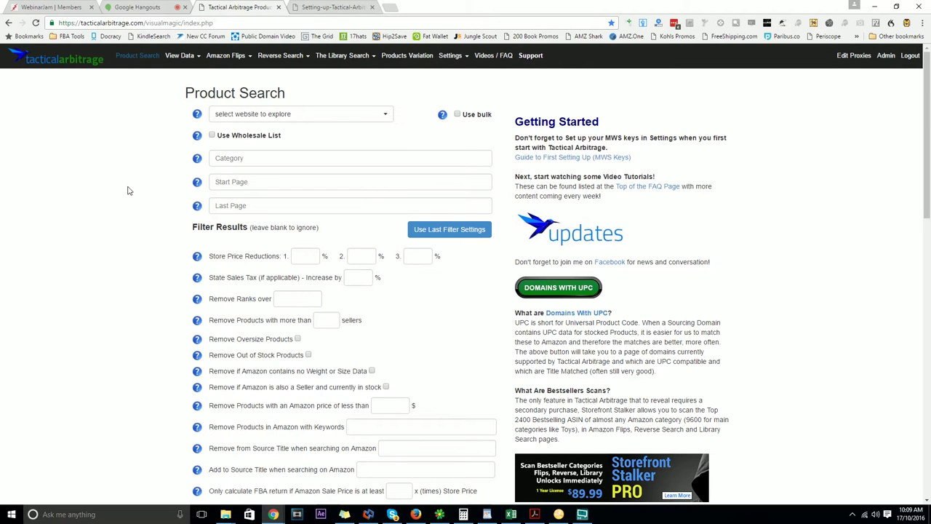
# In the Settings window, set the sourcing domain to Canada and the Amazon selling domain to ca.
pyautogui.hotkey('alt', 'Tab')
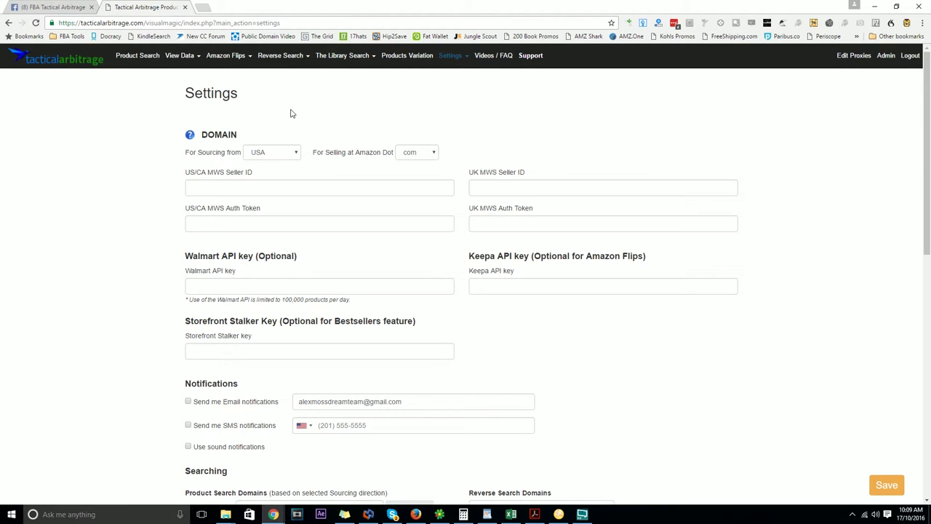
pyautogui.click(276, 152)
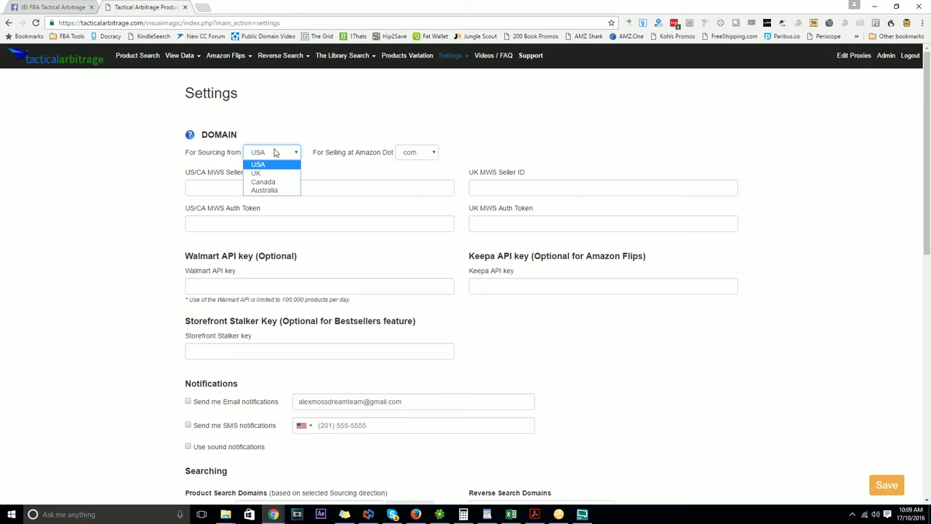
pyautogui.click(272, 181)
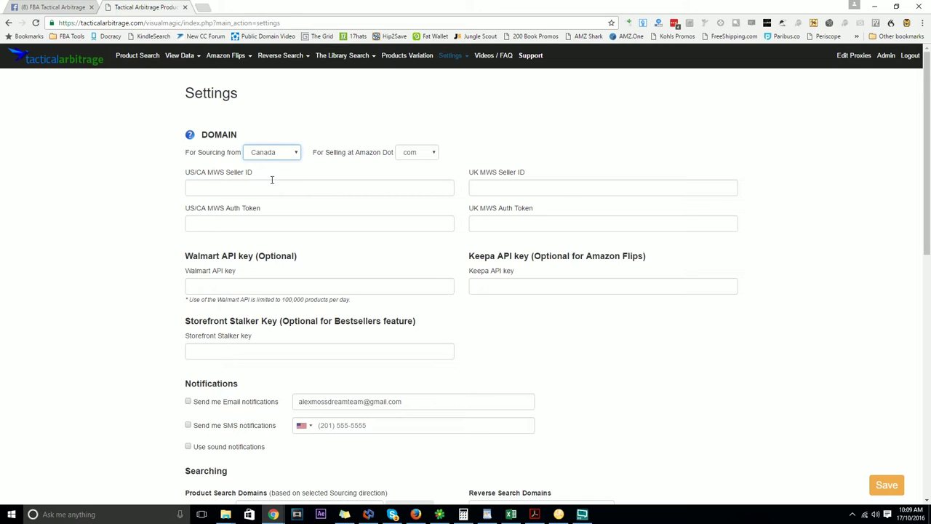
pyautogui.click(407, 153)
pyautogui.click(409, 182)
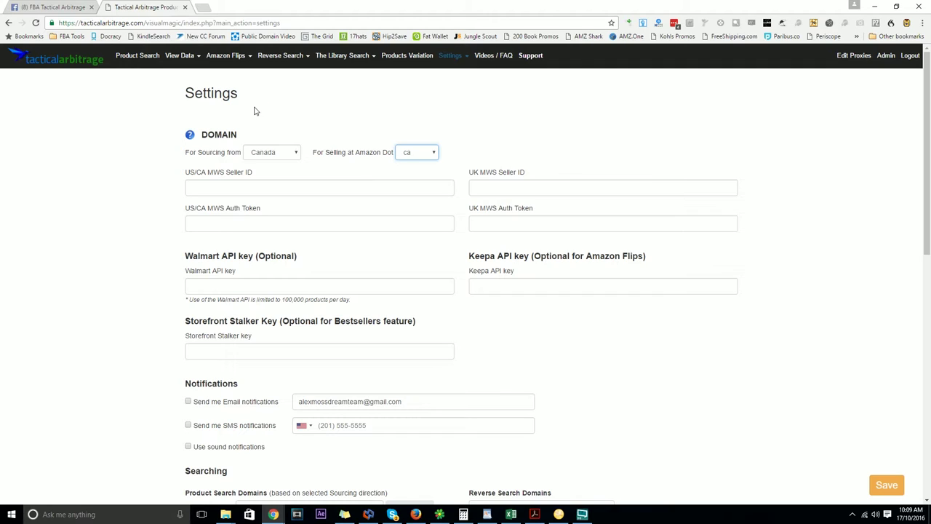
# Set the sourcing domain to UK and the Amazon selling domain to co.uk.
pyautogui.click(269, 152)
pyautogui.click(275, 172)
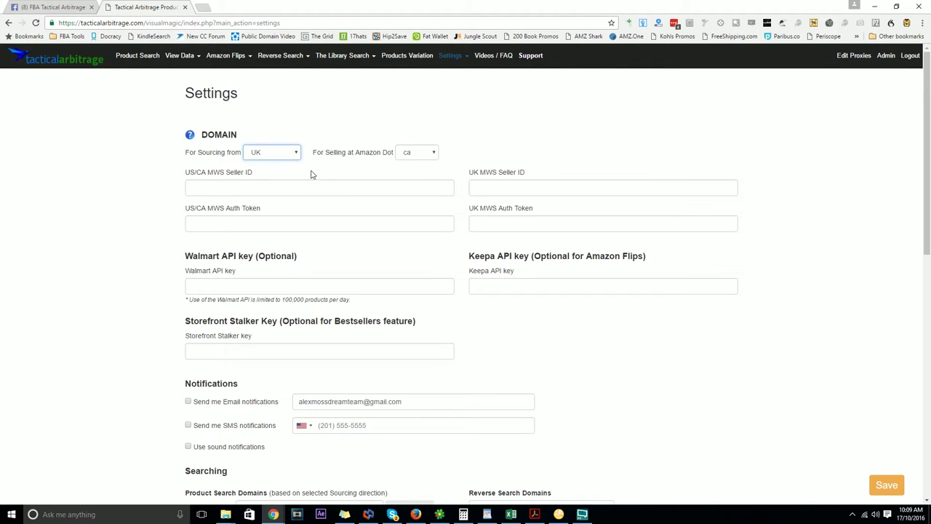
pyautogui.click(413, 154)
pyautogui.click(413, 173)
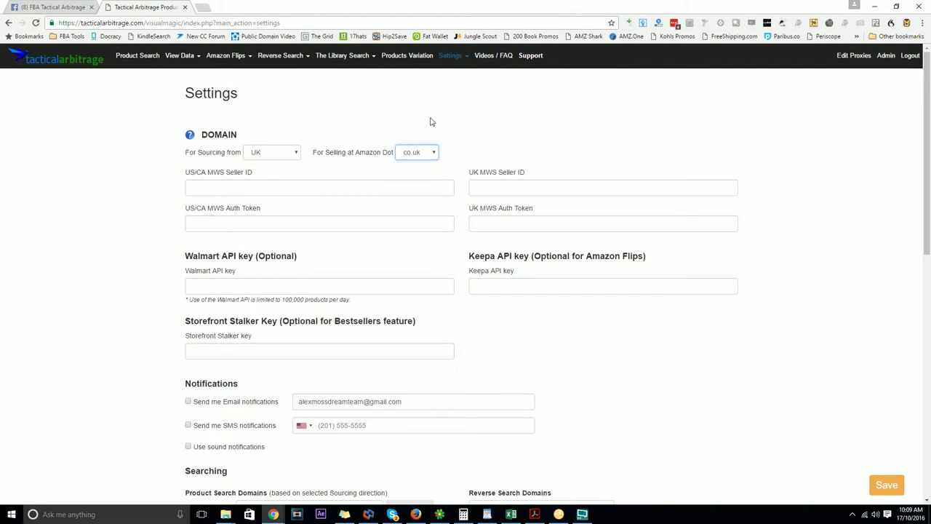
# Set the sourcing domain back to USA and the Amazon selling domain back to com.
pyautogui.click(273, 152)
pyautogui.click(277, 165)
pyautogui.click(410, 152)
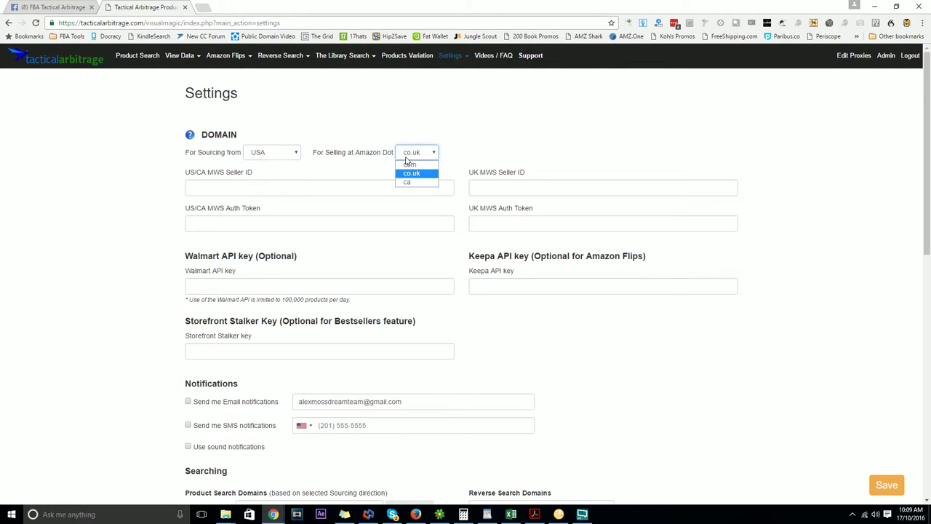
pyautogui.click(410, 165)
pyautogui.click(457, 121)
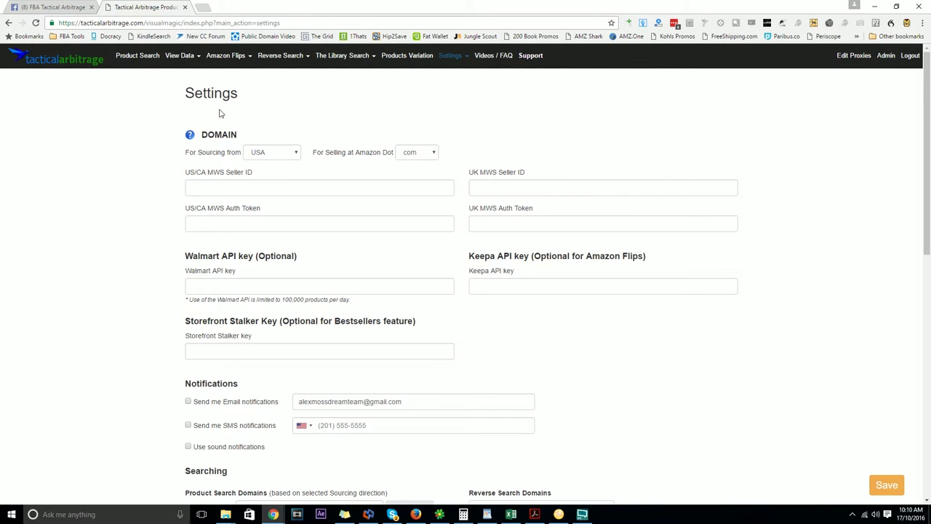
# Try UK and Canada as the sourcing domain, and set the Amazon selling domain to co.uk.
pyautogui.click(273, 154)
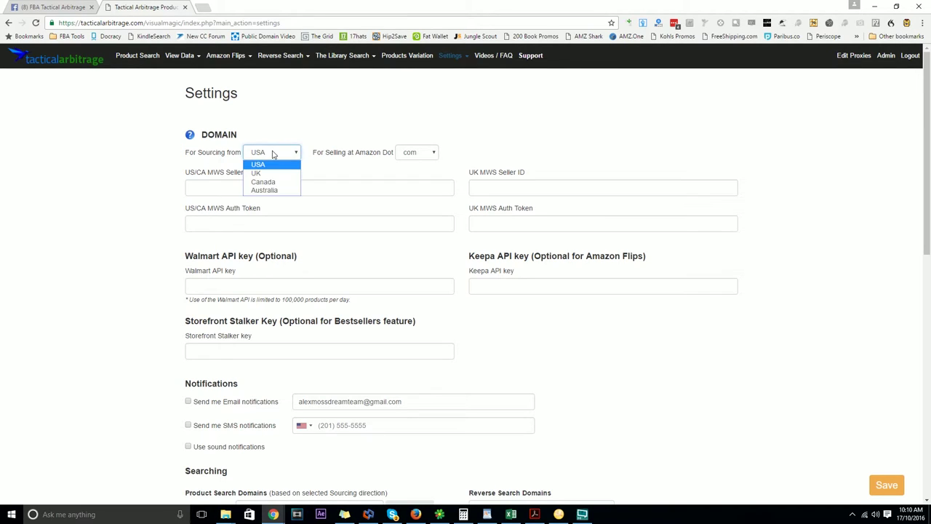
pyautogui.click(271, 174)
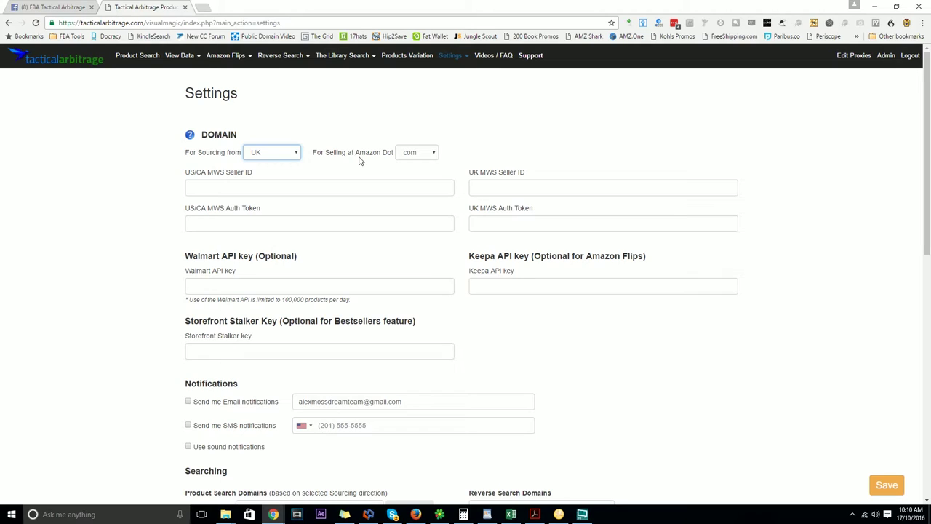
pyautogui.click(269, 154)
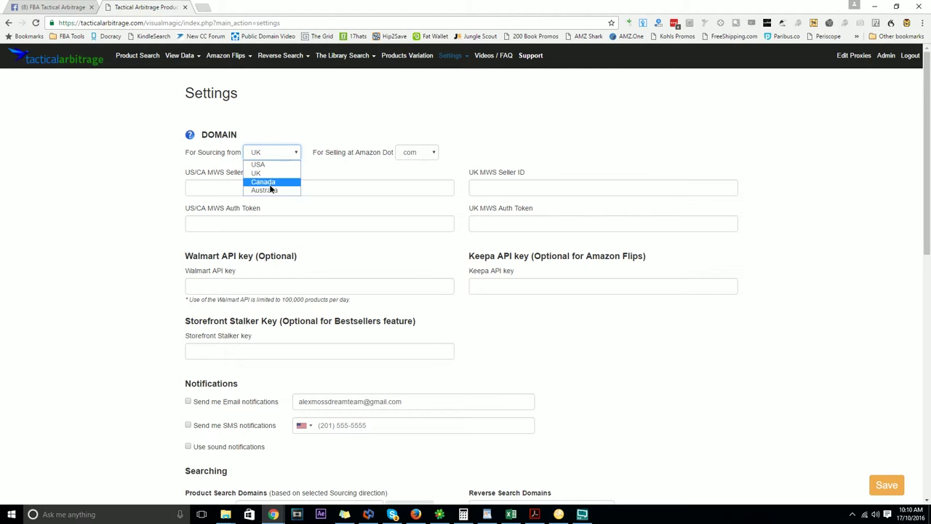
pyautogui.click(271, 180)
pyautogui.click(408, 154)
pyautogui.click(408, 174)
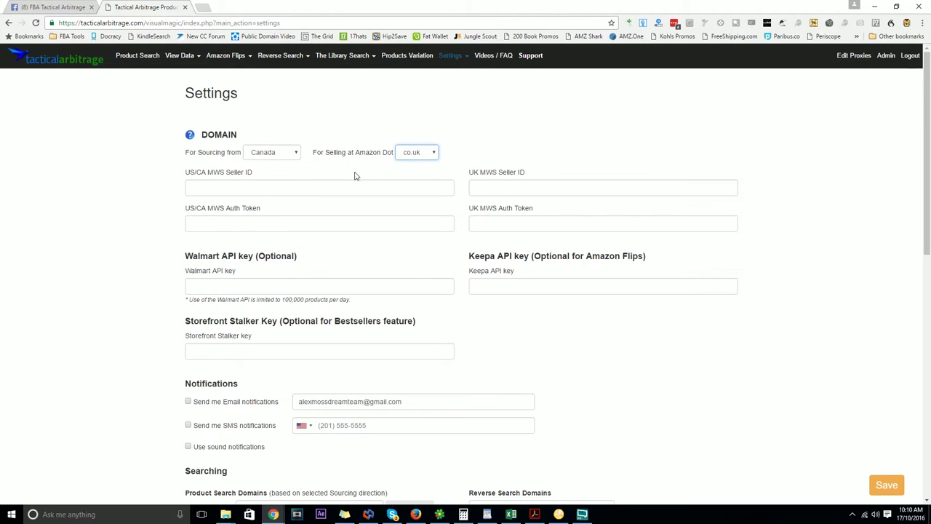
# Set the sourcing domain to Australia and the Amazon selling domain to ca.
pyautogui.click(282, 152)
pyautogui.click(268, 192)
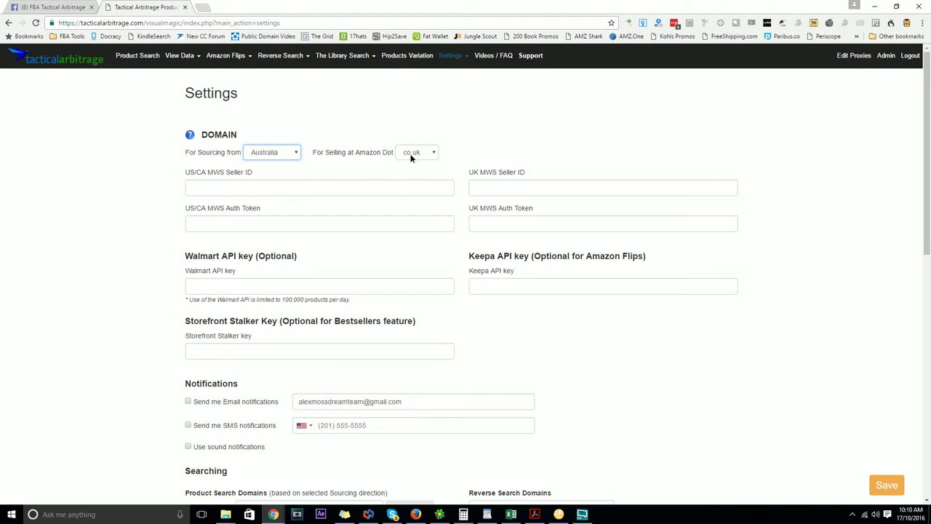
pyautogui.click(411, 154)
pyautogui.click(411, 182)
# Set sourcing to USA and selling to Amazon com, and highlight the labels of both domain settings.
pyautogui.click(271, 154)
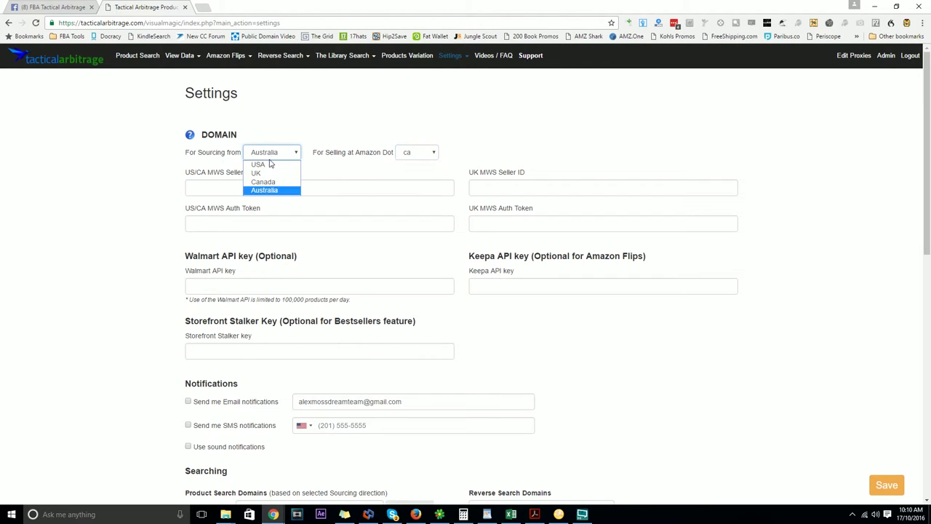
pyautogui.click(269, 164)
pyautogui.click(415, 154)
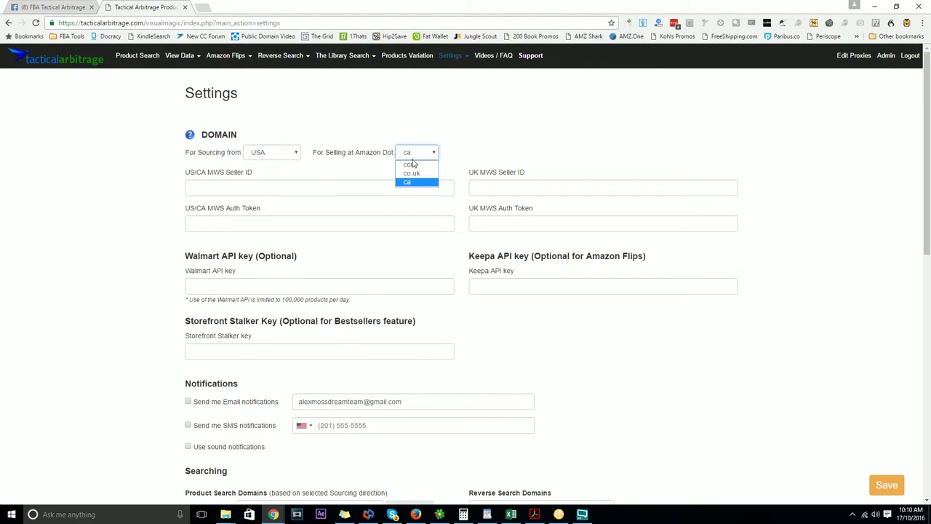
pyautogui.click(413, 165)
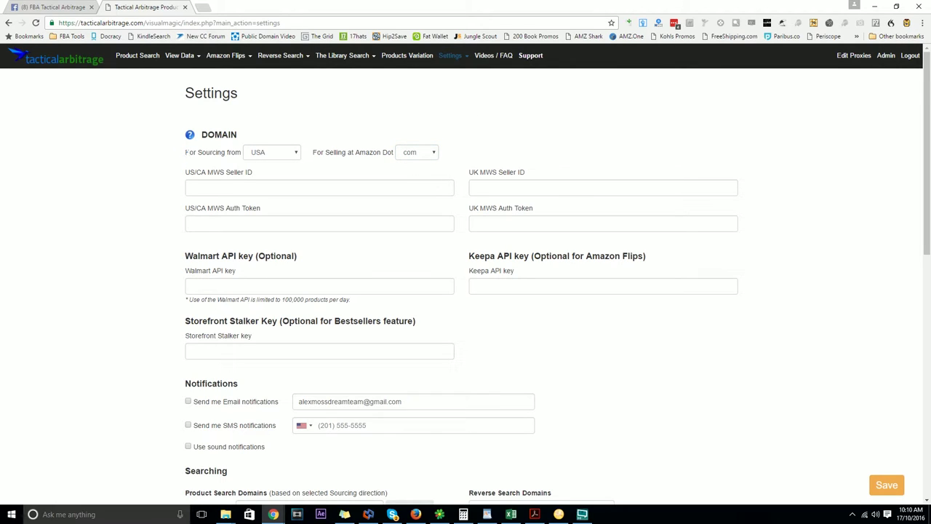
pyautogui.moveTo(185, 152); pyautogui.dragTo(240, 152)
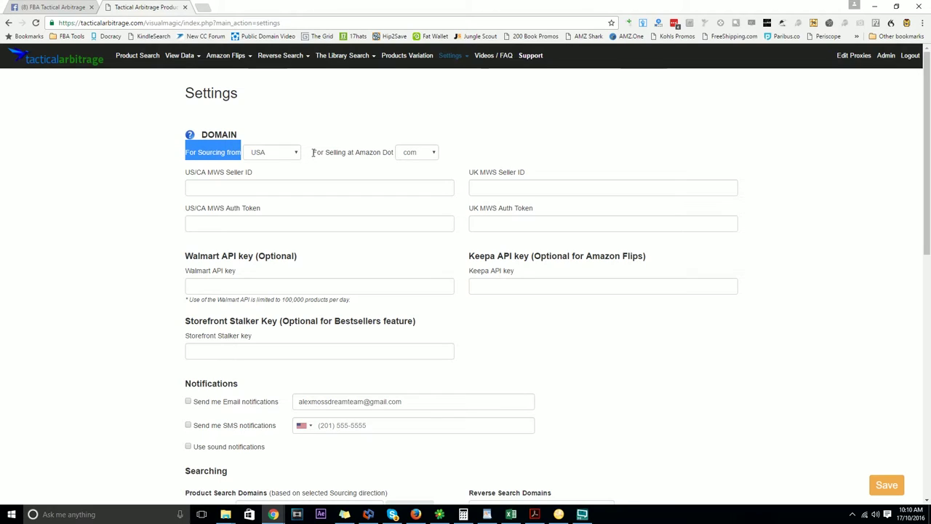
pyautogui.moveTo(313, 152); pyautogui.dragTo(394, 151)
pyautogui.click(371, 116)
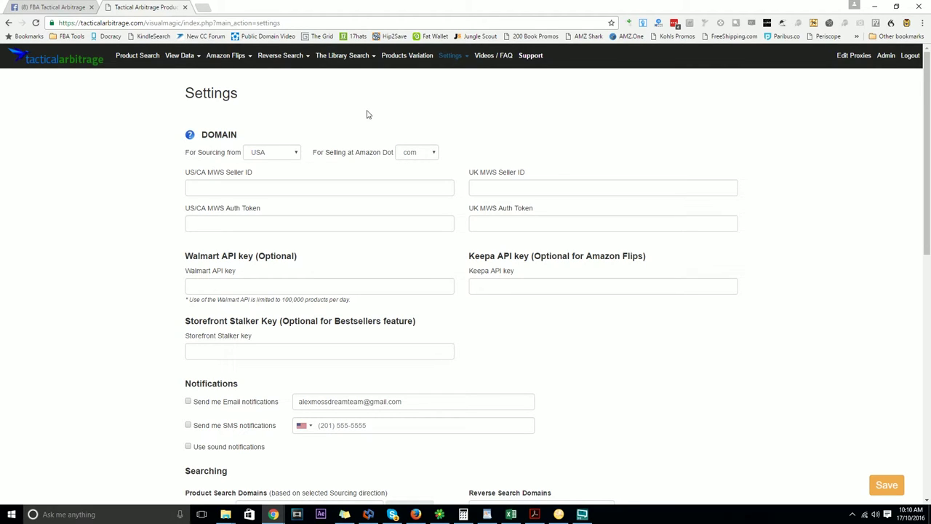
# Return to the Product Search page and choose acehardware.com (UPC/EAN Search) as the website to explore.
pyautogui.doubleClick(383, 5)
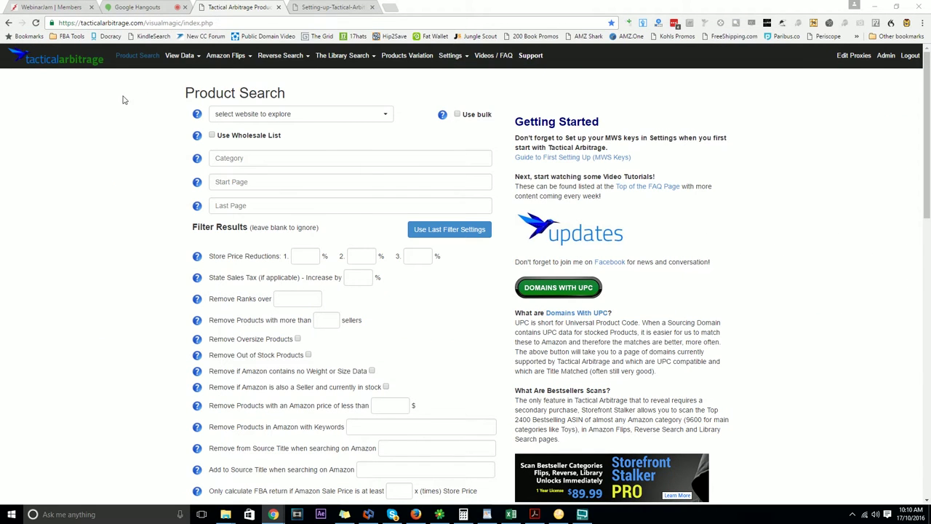
pyautogui.click(251, 116)
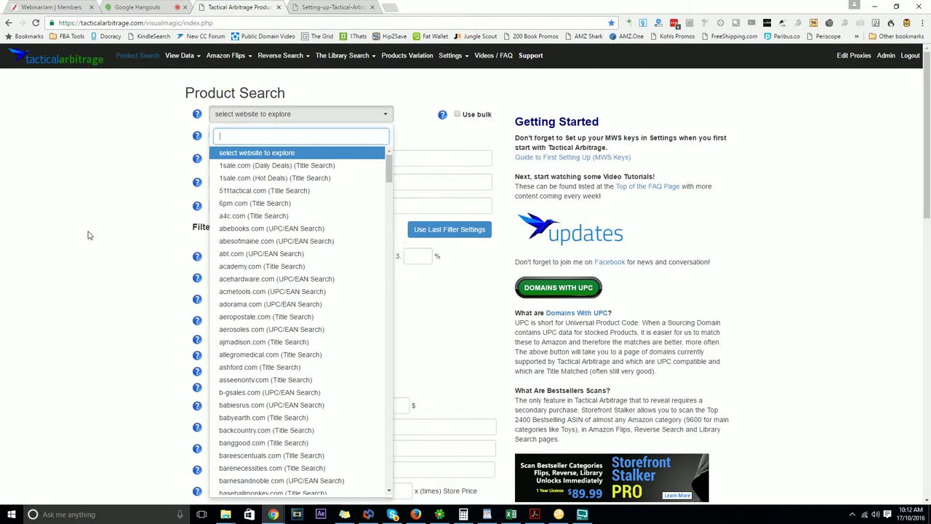
pyautogui.click(89, 234)
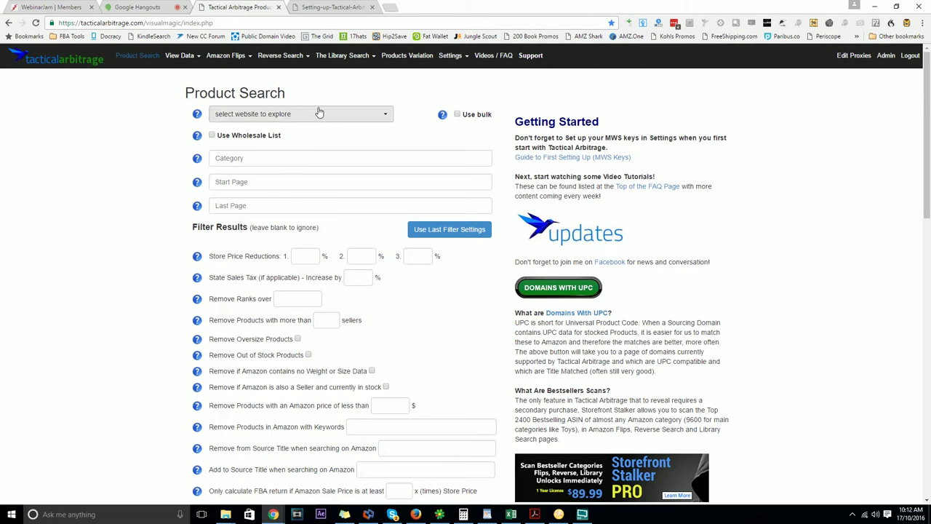
pyautogui.click(318, 113)
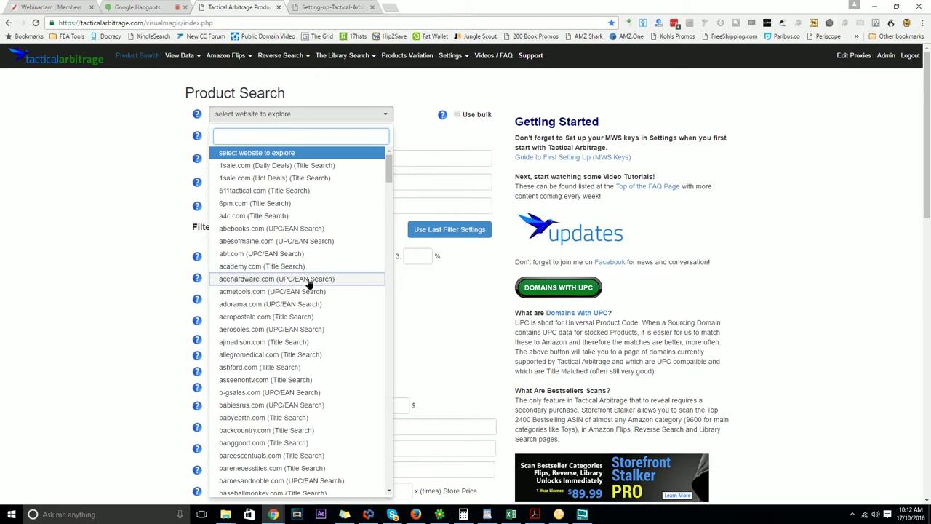
pyautogui.click(308, 279)
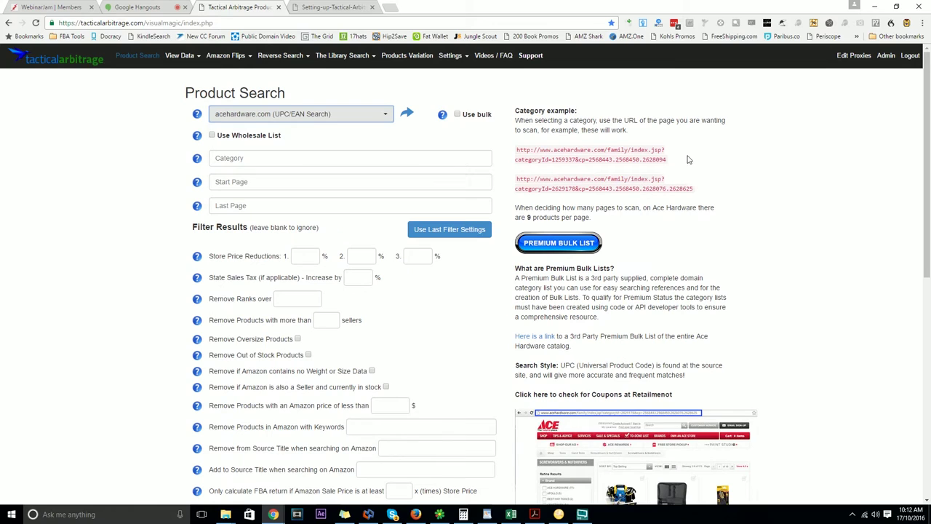
# Open the first category example URL (categoryId=1259337) in a new browser tab and view the Bosch 7-1/2 Amp SDS Plus Rotary Hammer Drill.
pyautogui.moveTo(668, 160); pyautogui.dragTo(518, 151)
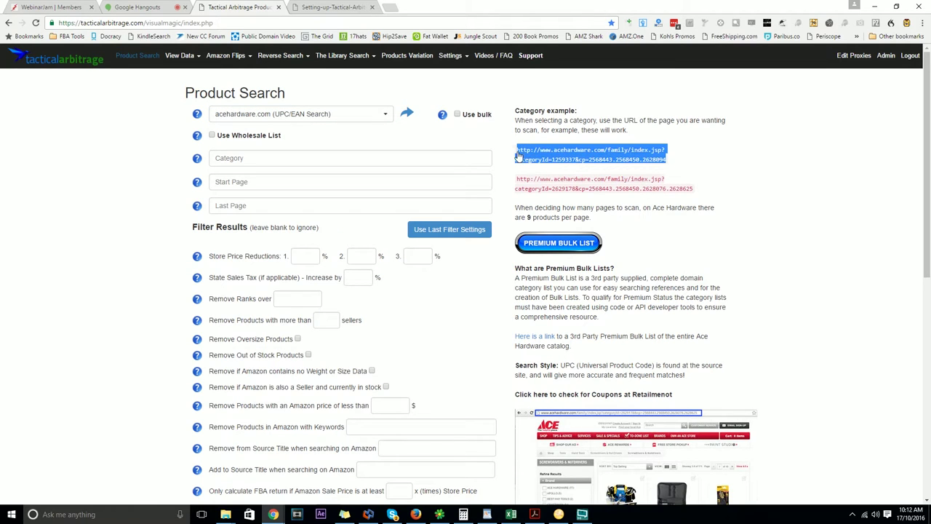
pyautogui.click(392, 7)
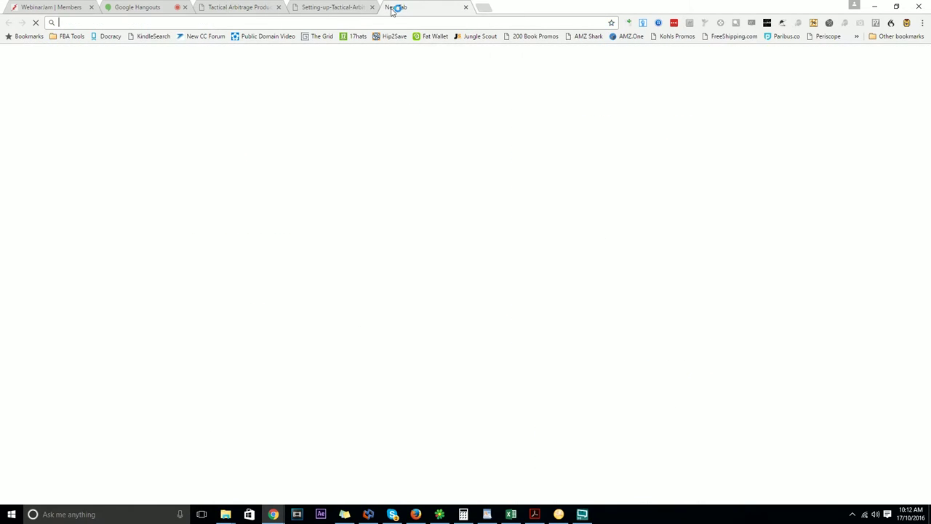
pyautogui.write('http://www.acehardware.com/family/index.jsp?categoryId=1259337&cp=2568443.2568450.2628094')
pyautogui.press('Return')
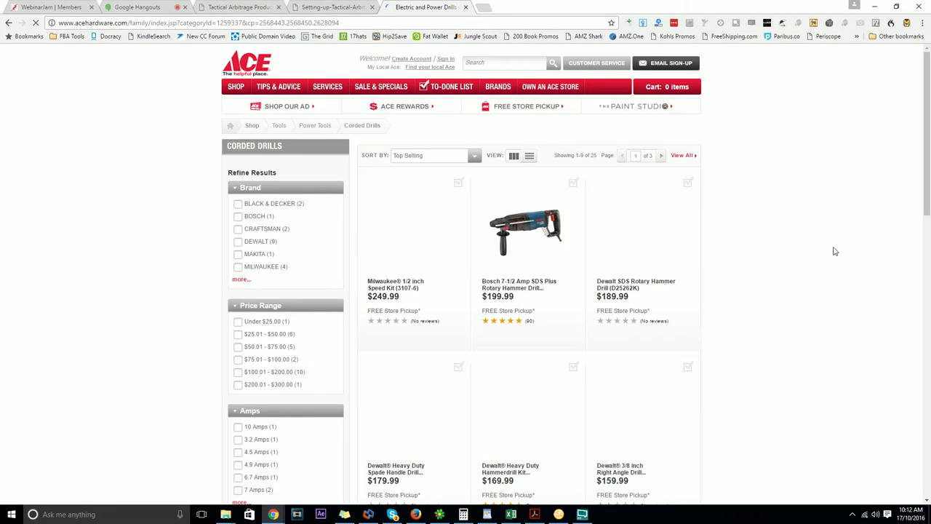
pyautogui.click(522, 287)
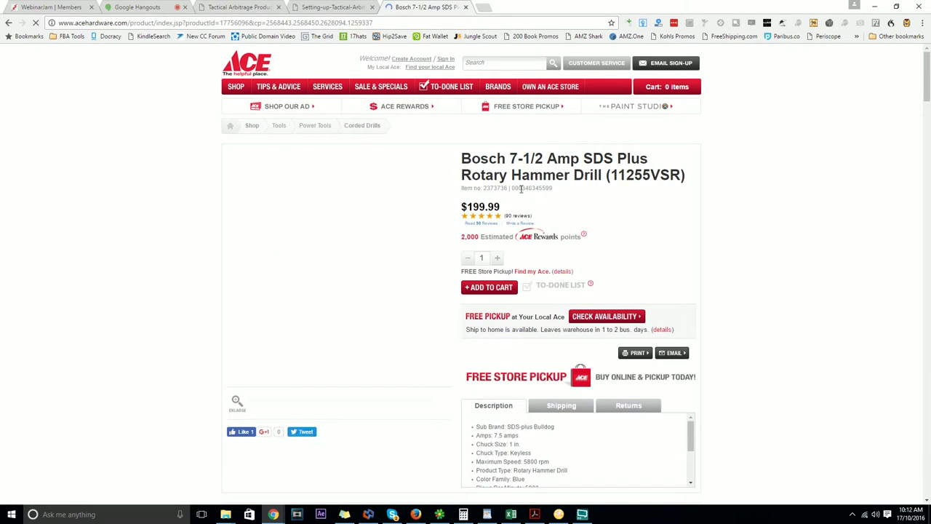
pyautogui.moveTo(511, 188); pyautogui.dragTo(553, 188)
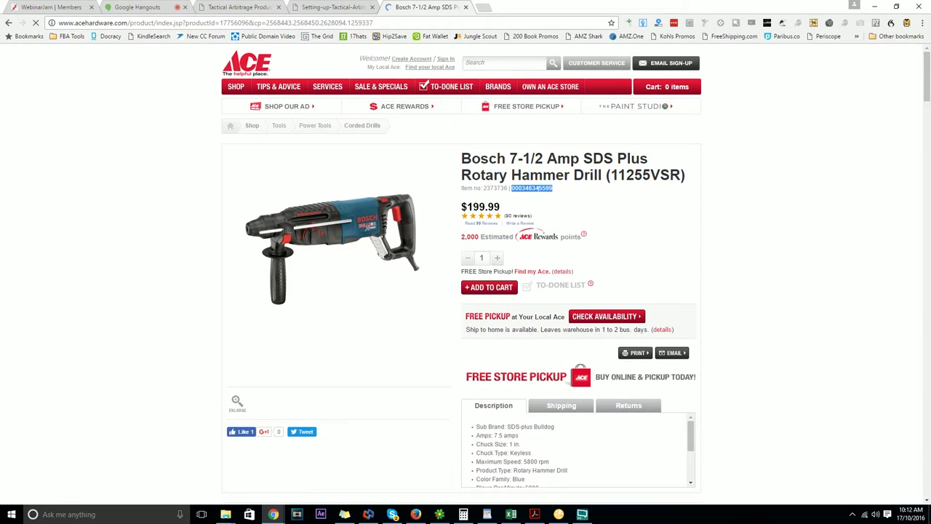
pyautogui.rightClick(539, 189)
pyautogui.moveTo(609, 237)
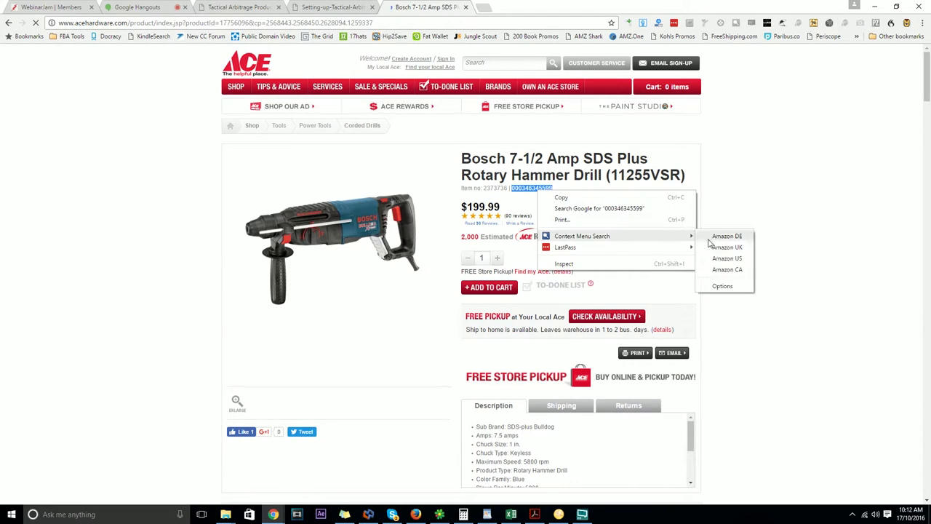
pyautogui.click(720, 258)
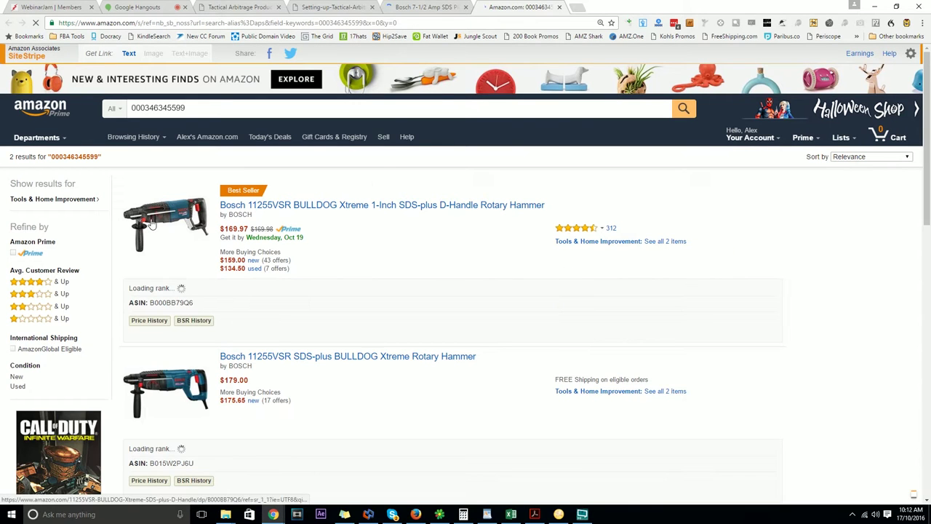
pyautogui.hotkey('ctrl', 'shift', 'Tab')
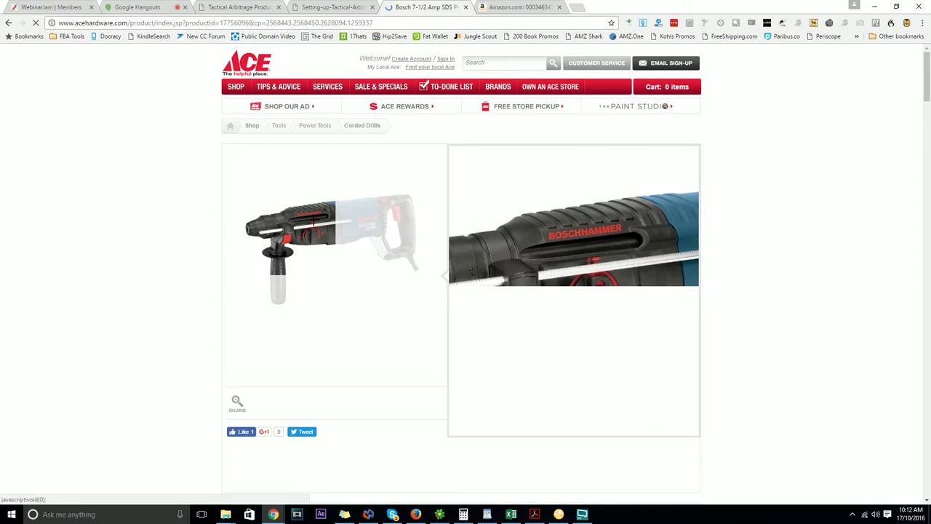
pyautogui.click(520, 7)
pyautogui.moveTo(161, 210)
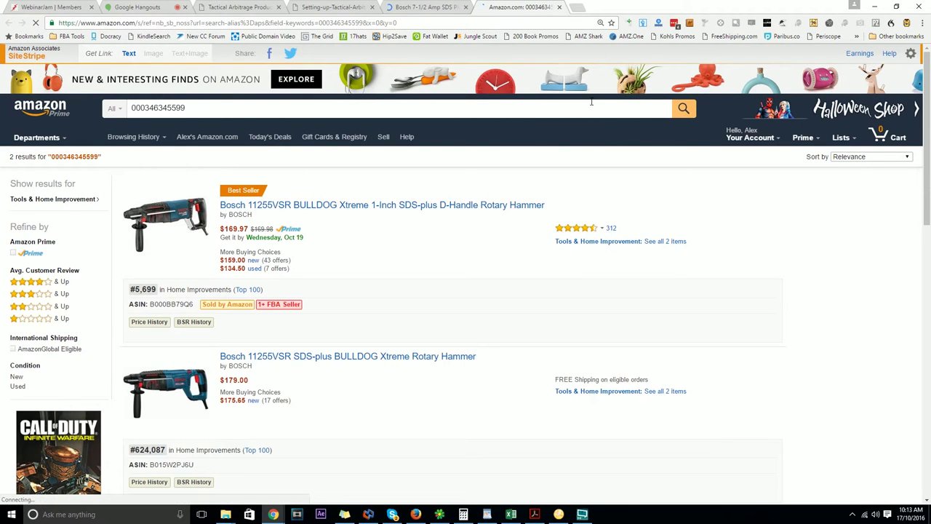
pyautogui.click(412, 4)
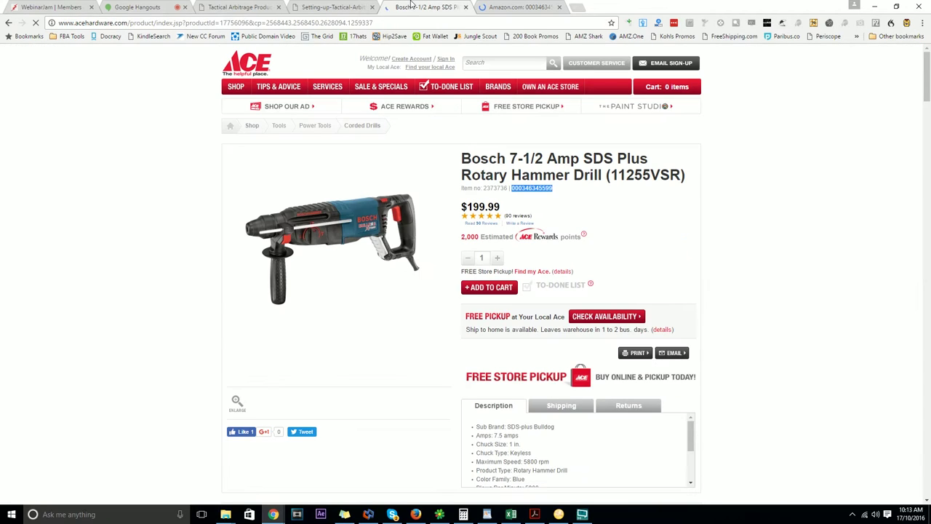
# Show the website list on the Product Search page, and highlight the UPC Sites and Products Only option in the Settings window.
pyautogui.click(244, 6)
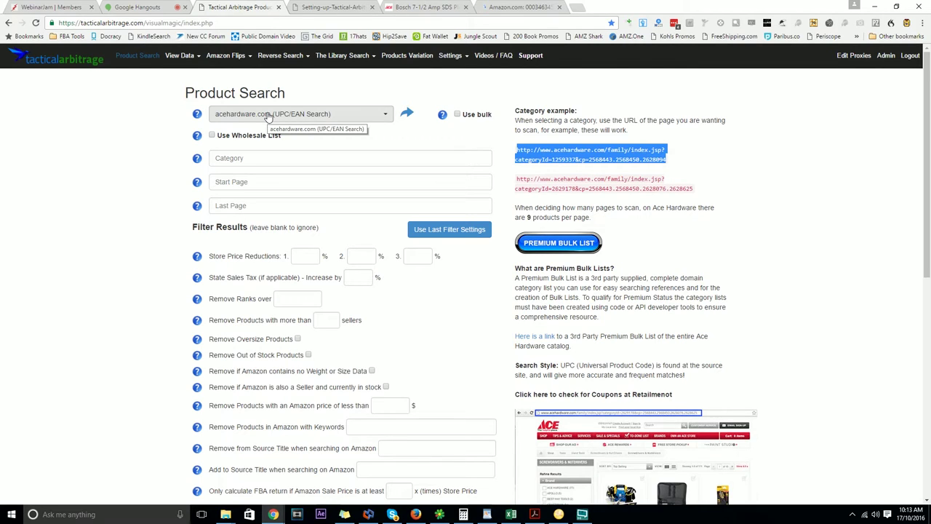
pyautogui.click(289, 117)
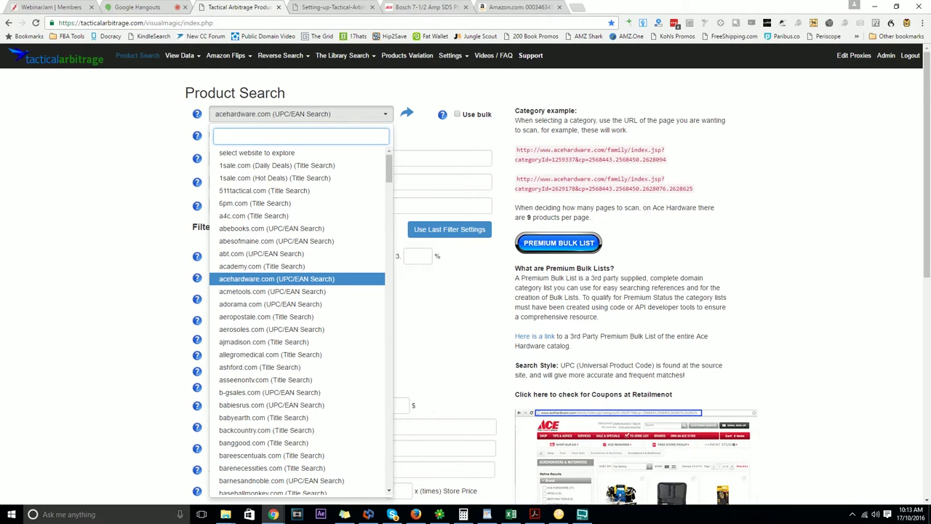
pyautogui.hotkey('alt', 'Tab')
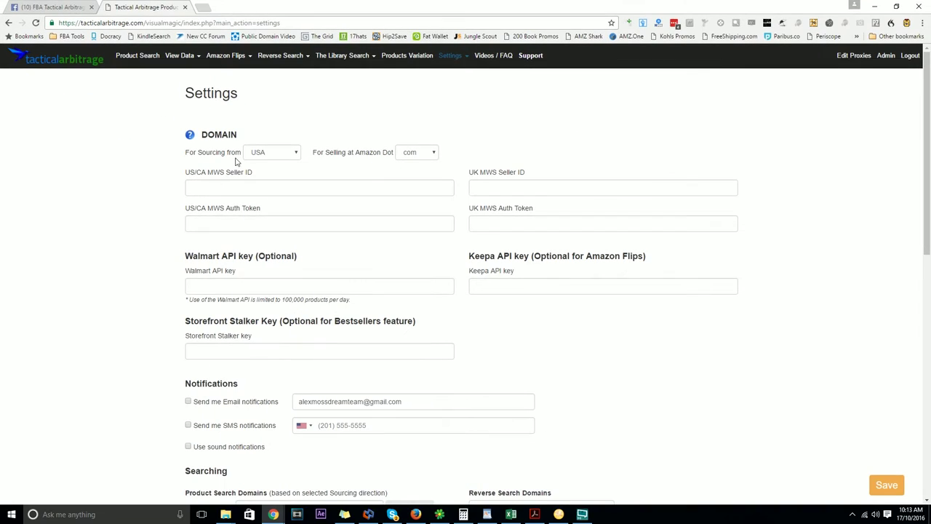
pyautogui.scroll(-2, 138, 225)
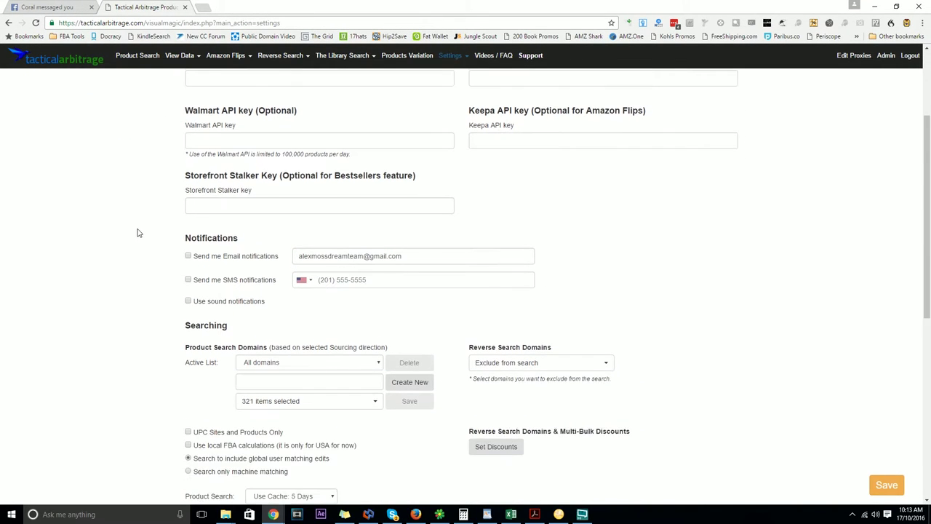
pyautogui.scroll(-1, 138, 233)
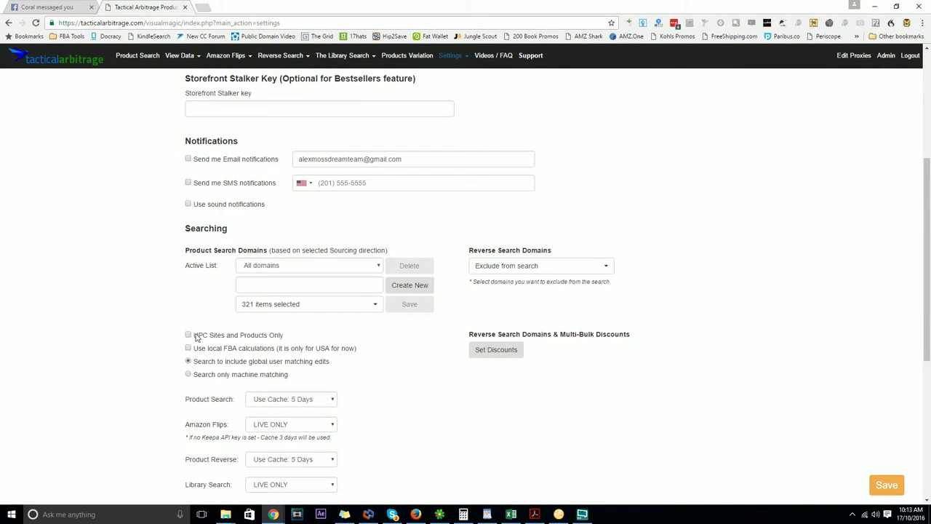
pyautogui.moveTo(193, 336); pyautogui.dragTo(283, 336)
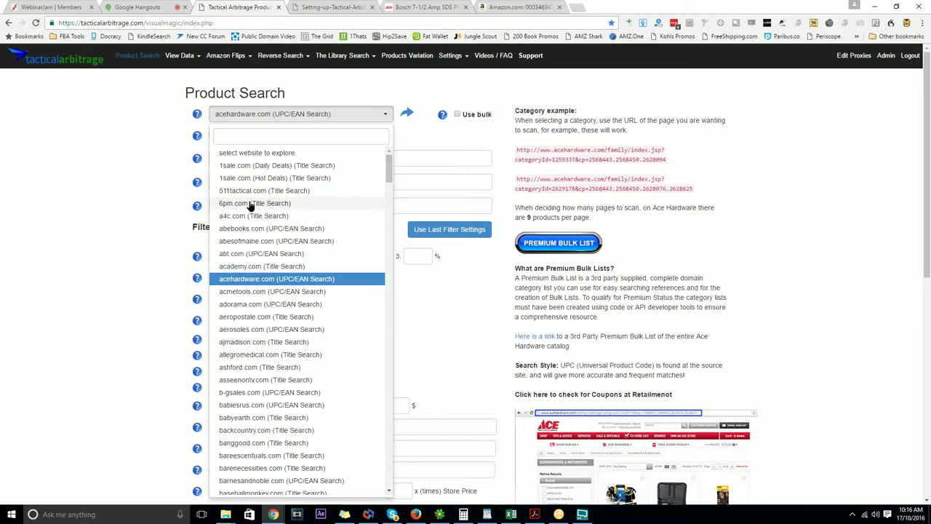
# Run a Product Search on 6pm.com (Title Search) using the example backpacks URL, with start page 1 and last page 1.
pyautogui.click(250, 204)
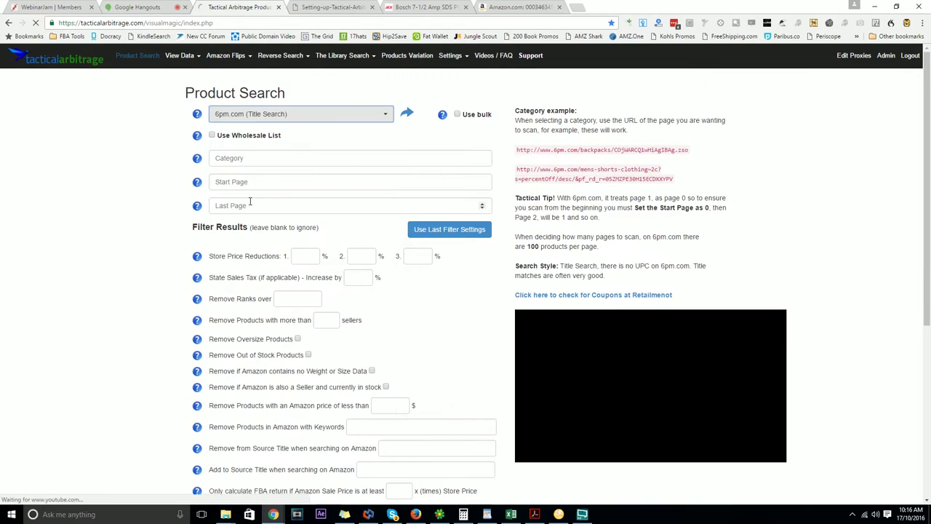
pyautogui.click(603, 149)
pyautogui.click(301, 187)
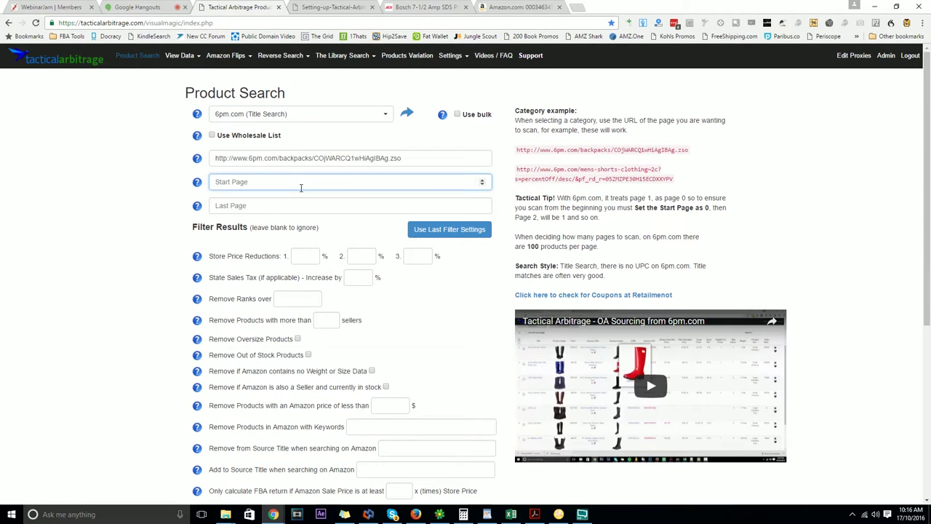
pyautogui.write('1')
pyautogui.press('Tab')
pyautogui.write('1')
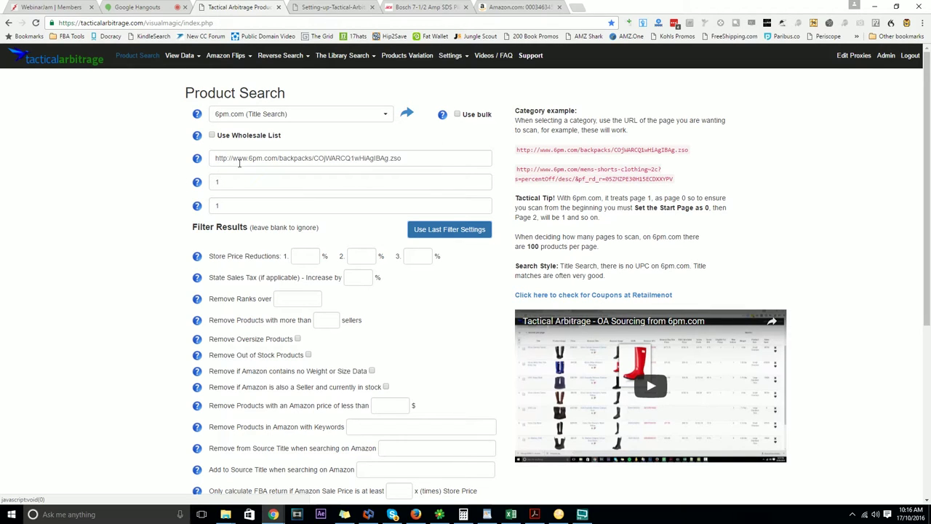
pyautogui.scroll(-4, 191, 208)
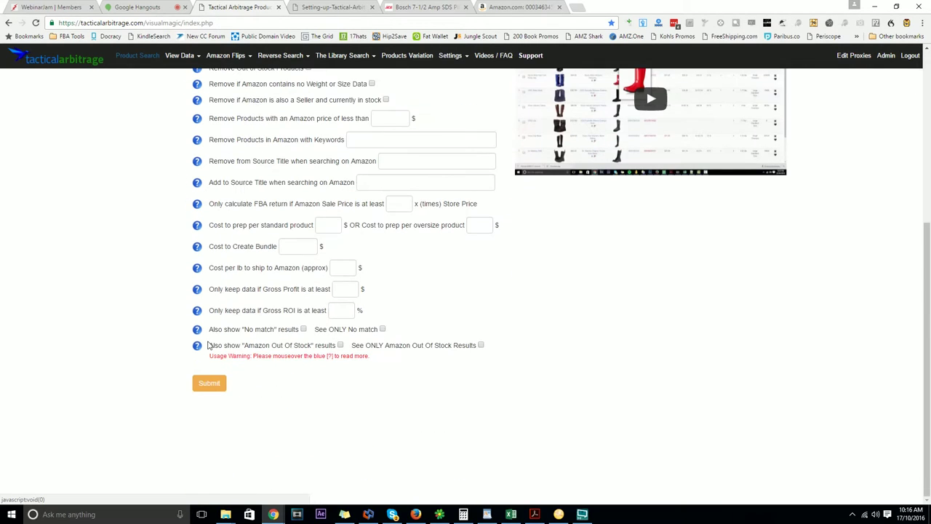
pyautogui.click(215, 393)
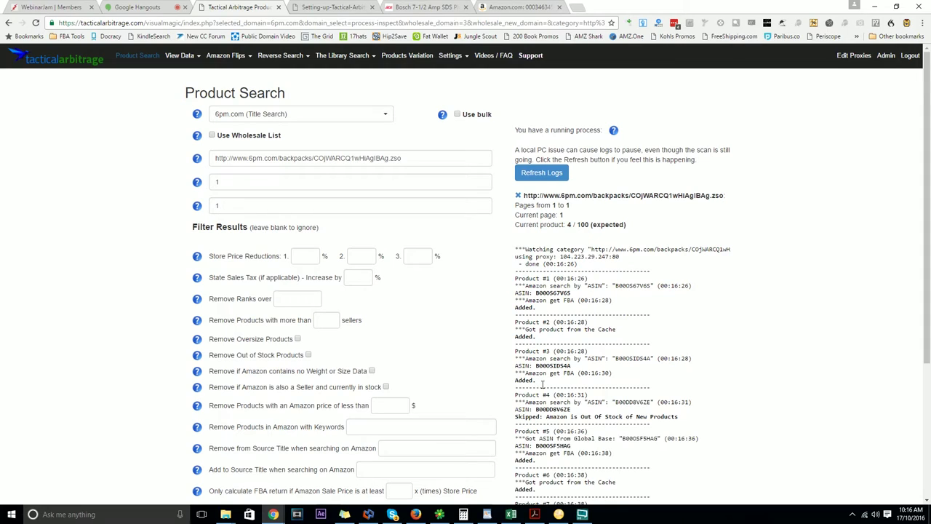
# Open the View Data page in a new tab and look through the matched 6pm.com backpacks.
pyautogui.click(172, 61)
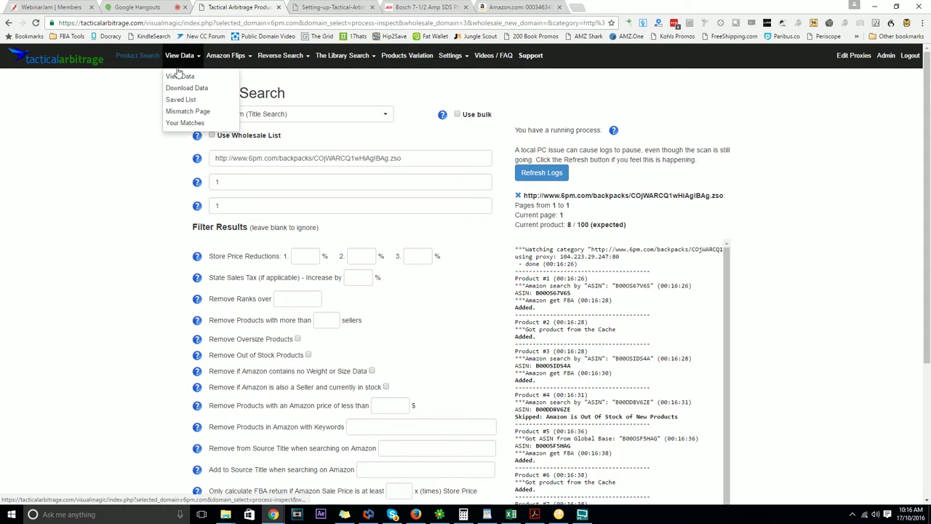
pyautogui.click(181, 77)
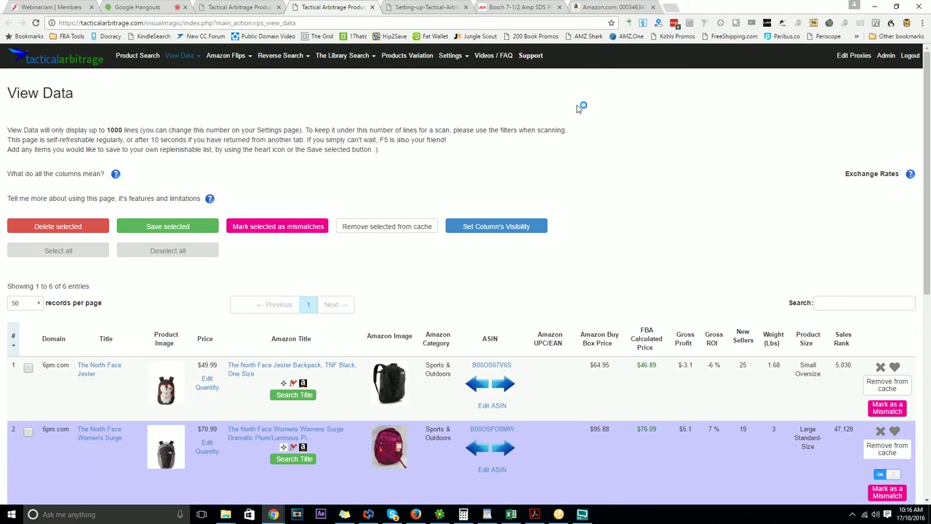
pyautogui.scroll(-1, 664, 220)
pyautogui.scroll(-5, 666, 218)
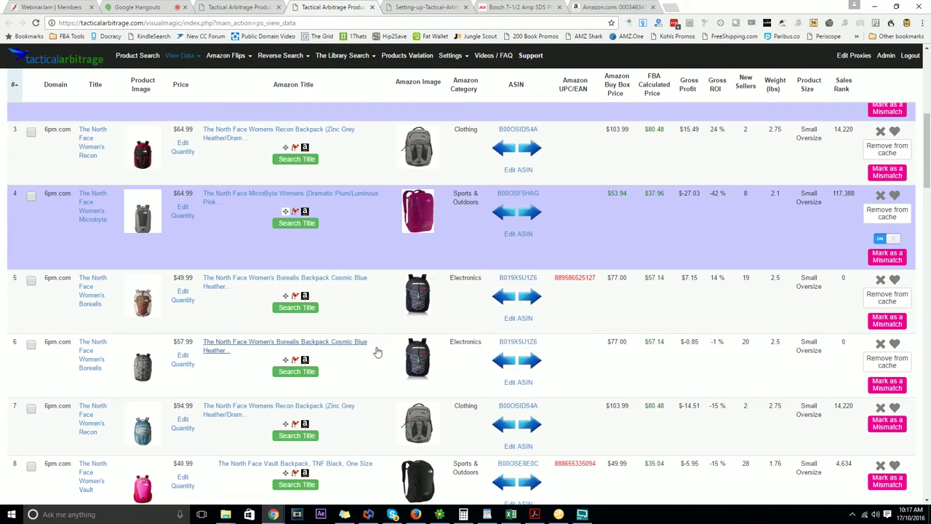
pyautogui.scroll(-3, 372, 349)
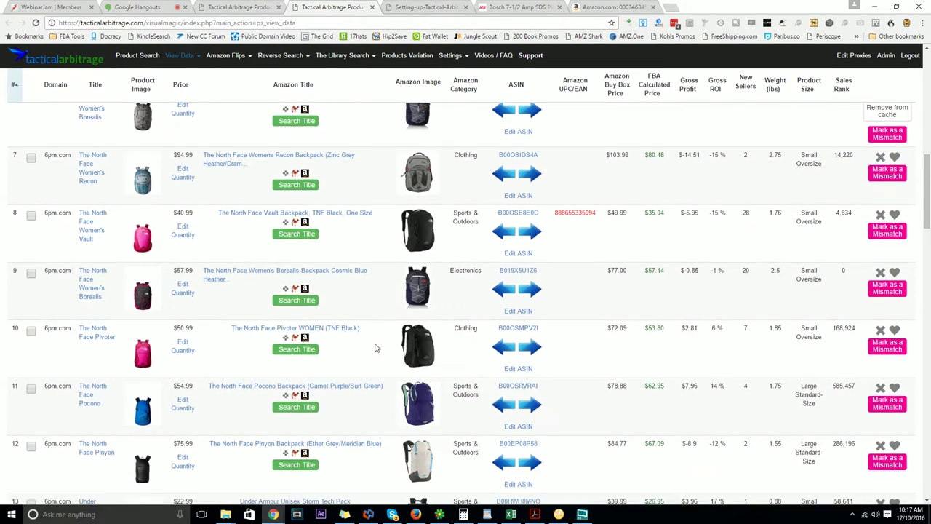
pyautogui.scroll(-3, 373, 342)
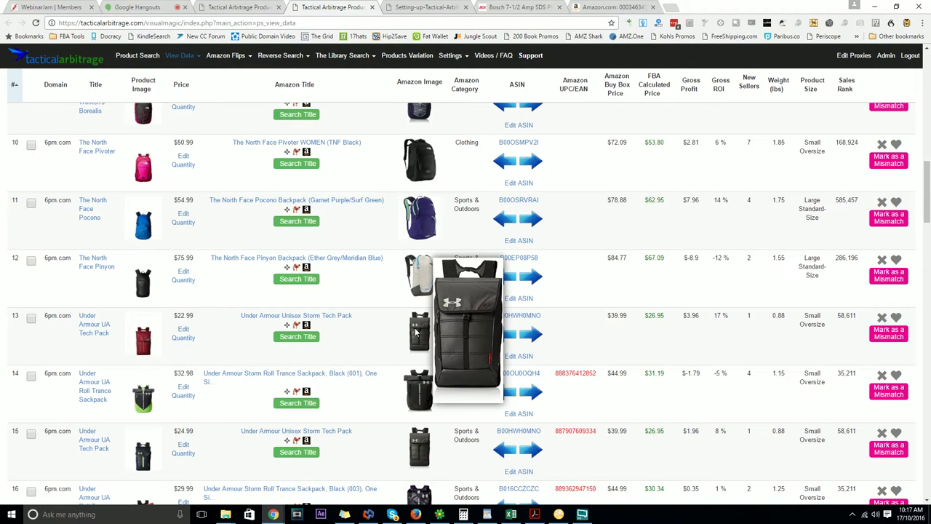
# Compare the source and Amazon images of individual backpack matches and check their Gross ROI values.
pyautogui.moveTo(153, 339)
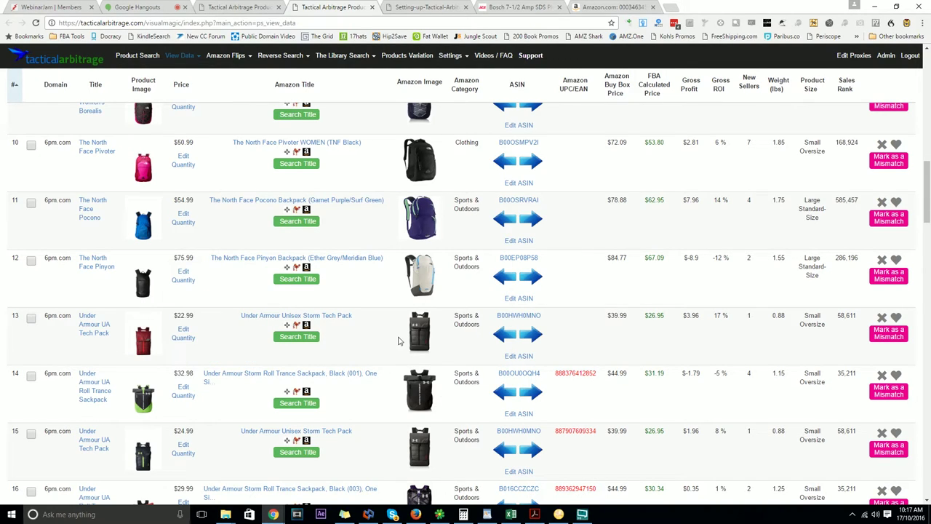
pyautogui.moveTo(149, 398)
pyautogui.doubleClick(718, 201)
pyautogui.click(725, 215)
pyautogui.moveTo(143, 227)
pyautogui.moveTo(429, 230)
pyautogui.scroll(3, 156, 234)
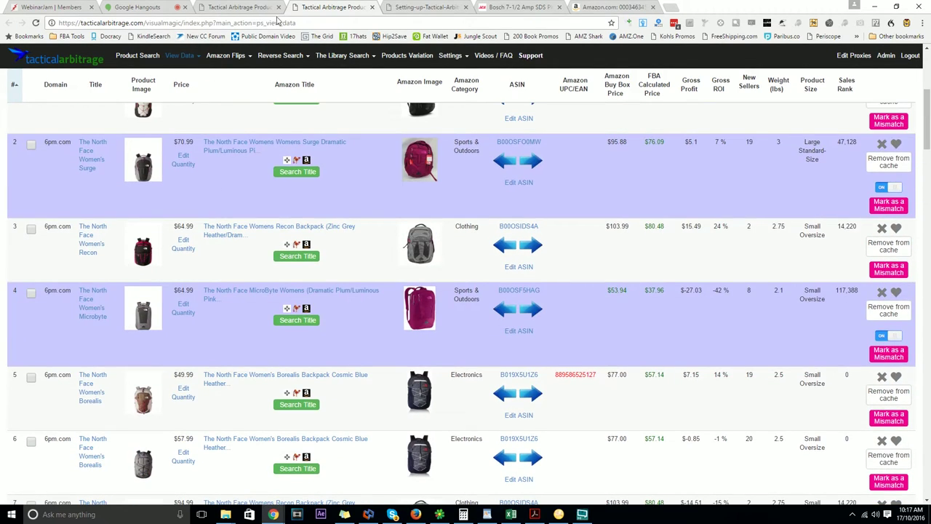
# Return to the running Product Search and review the available result filters.
pyautogui.click(230, 7)
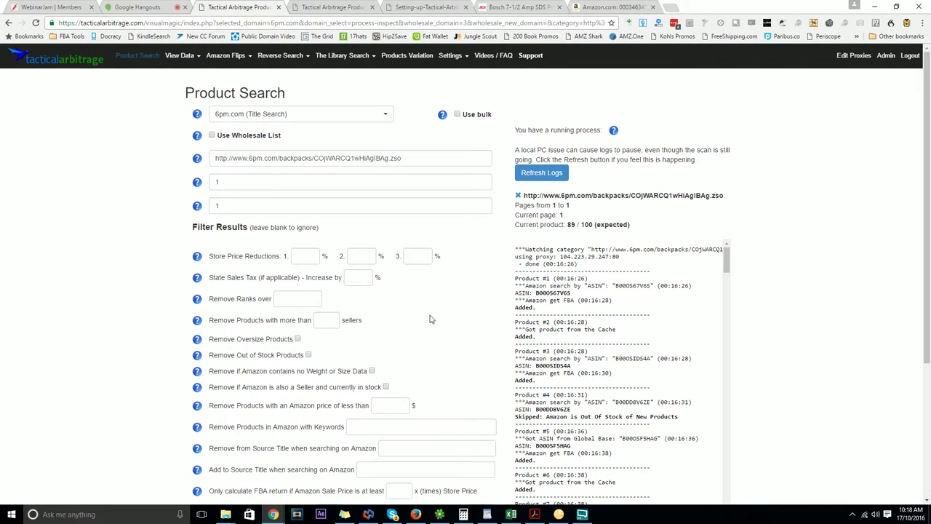
pyautogui.scroll(-3, 430, 318)
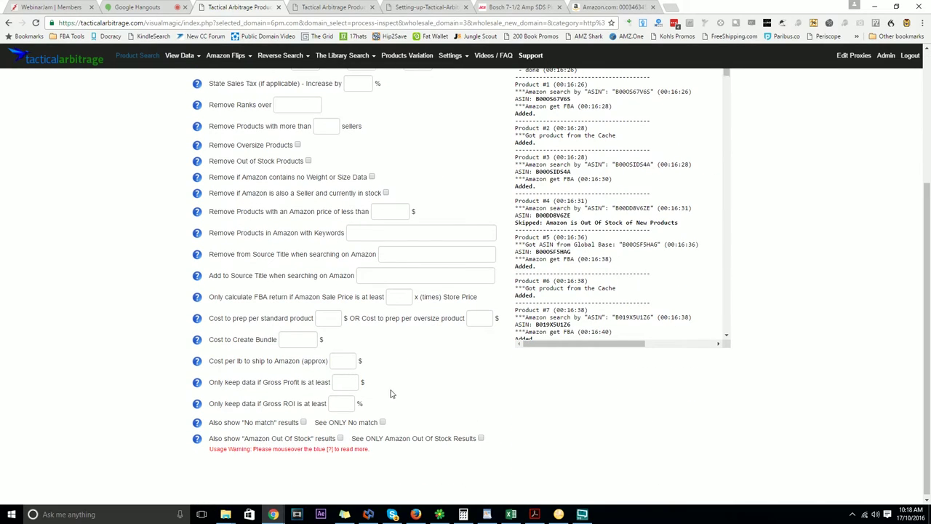
pyautogui.scroll(3, 411, 407)
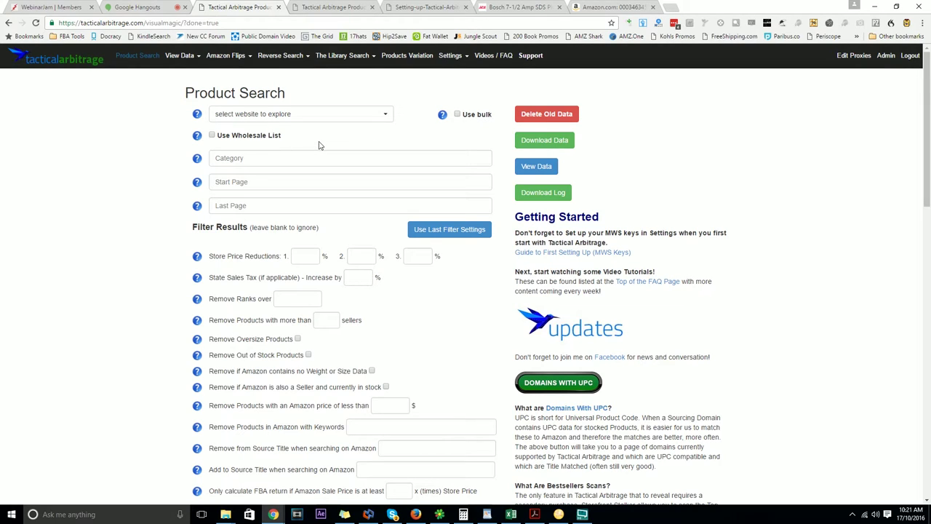
# Delete the old search data and choose target.com (UPC/EAN Search) as the website to explore.
pyautogui.click(538, 121)
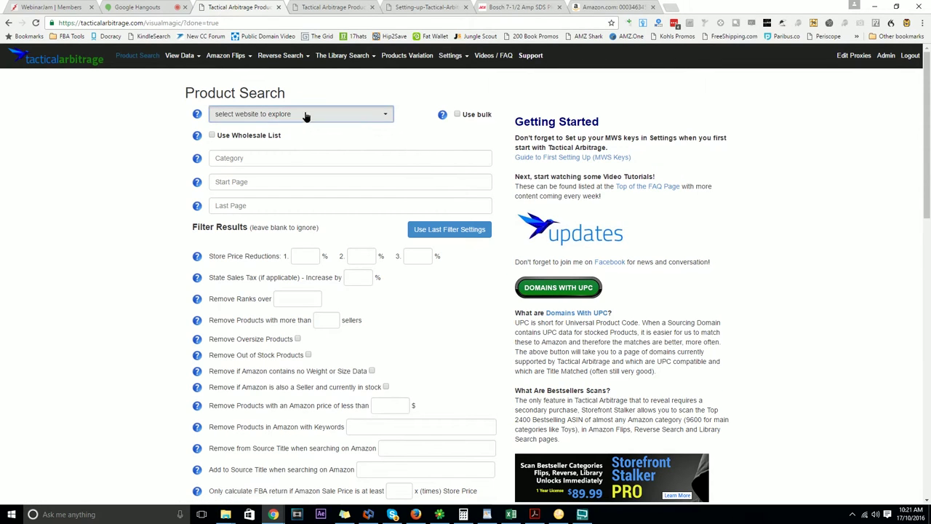
pyautogui.click(306, 115)
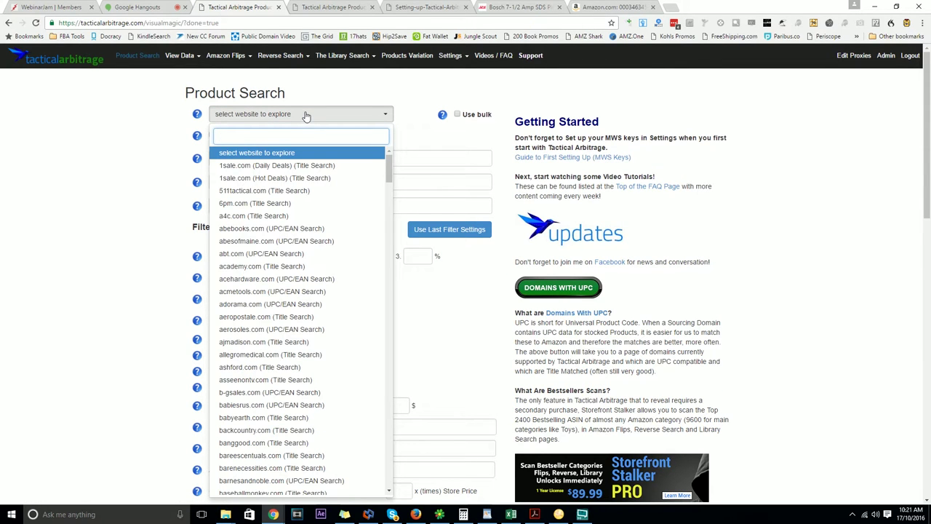
pyautogui.write('target')
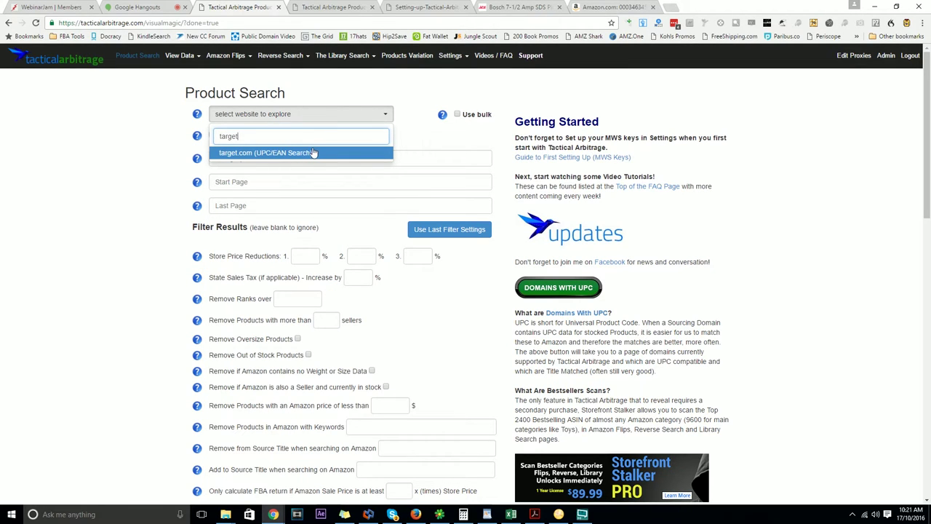
pyautogui.click(313, 152)
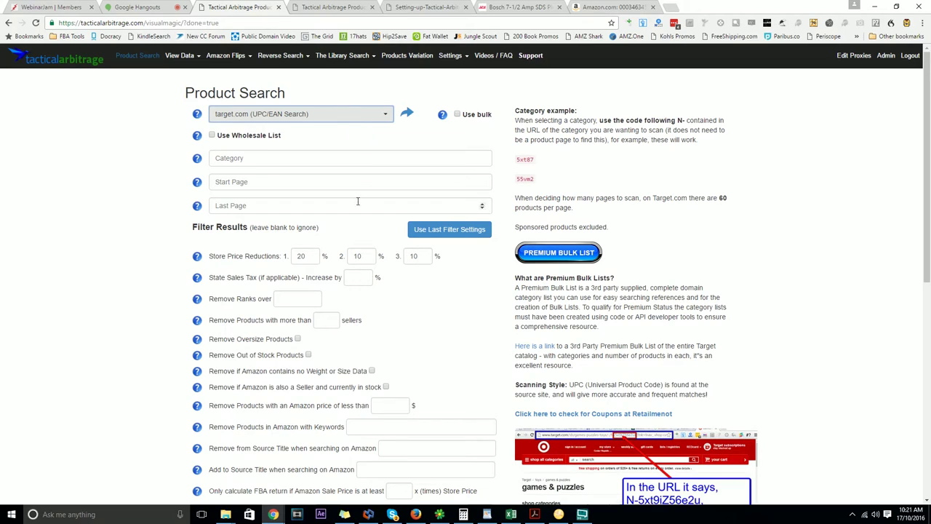
# Browse the list of source websites, comparing which ones are marked UPC/EAN Search and which Title Search.
pyautogui.click(363, 120)
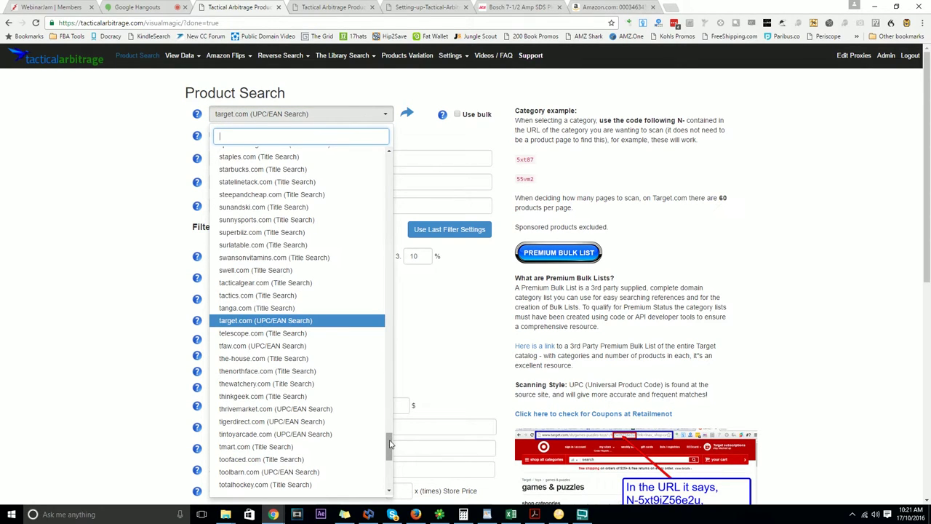
pyautogui.scroll(-3, 348, 409)
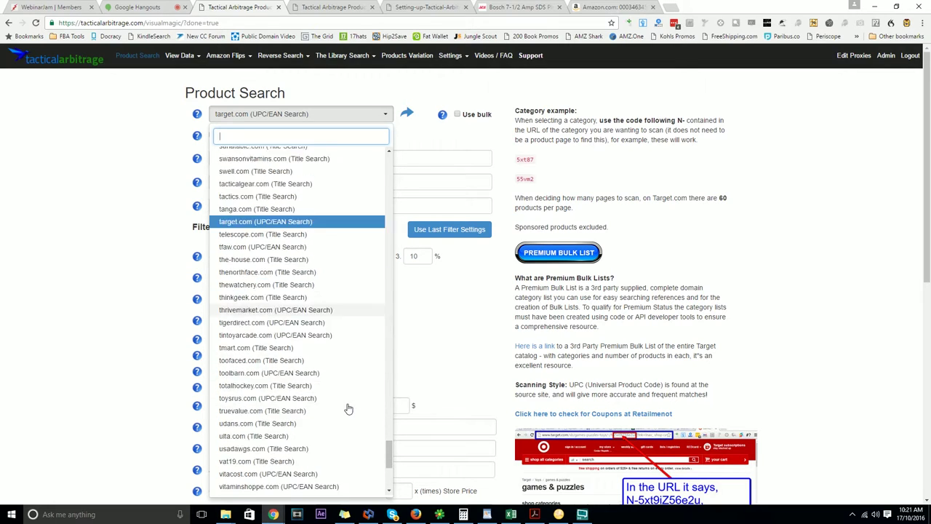
pyautogui.scroll(-3, 348, 409)
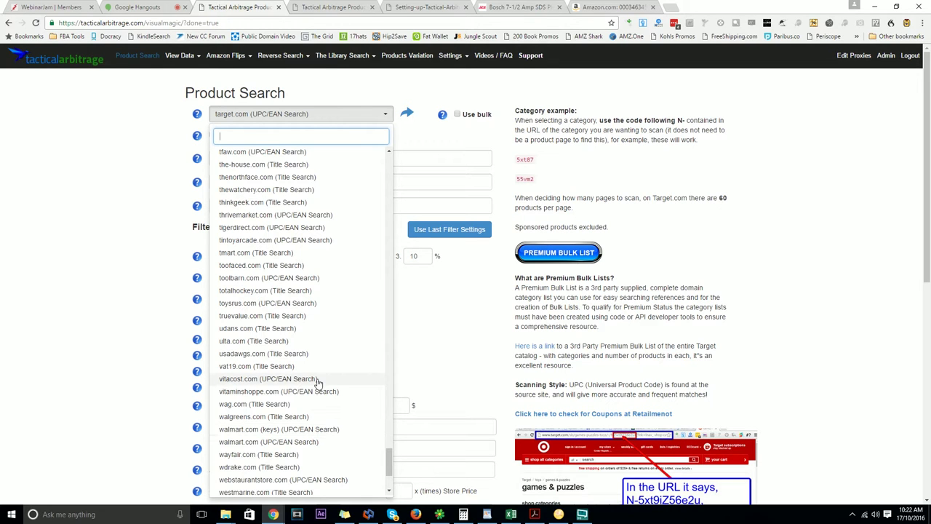
pyautogui.scroll(10, 313, 374)
pyautogui.scroll(12, 314, 361)
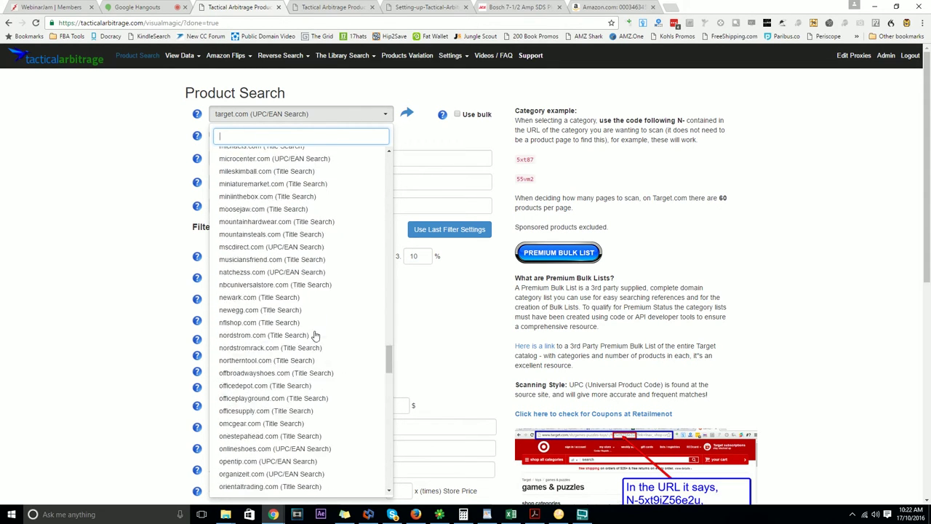
pyautogui.scroll(5, 305, 282)
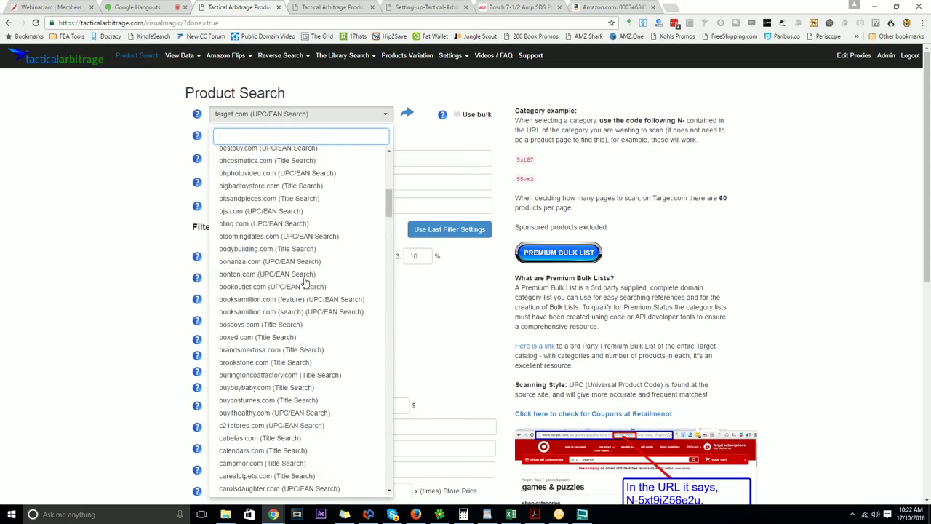
pyautogui.scroll(-6, 304, 275)
pyautogui.scroll(-15, 305, 280)
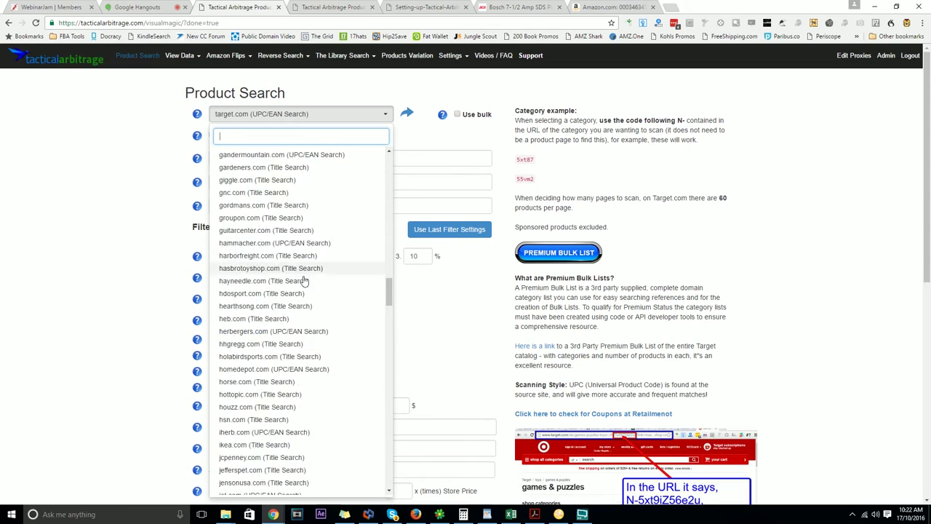
pyautogui.scroll(-9, 306, 289)
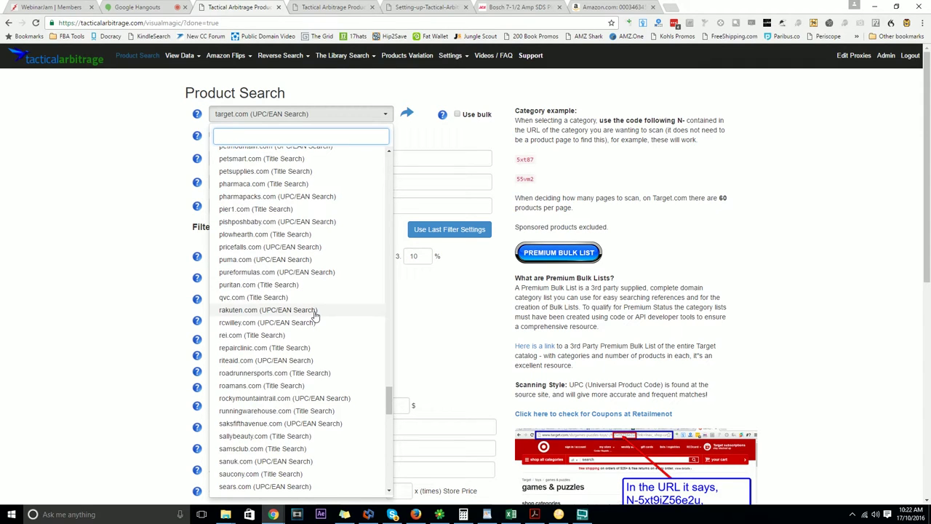
pyautogui.scroll(-12, 315, 313)
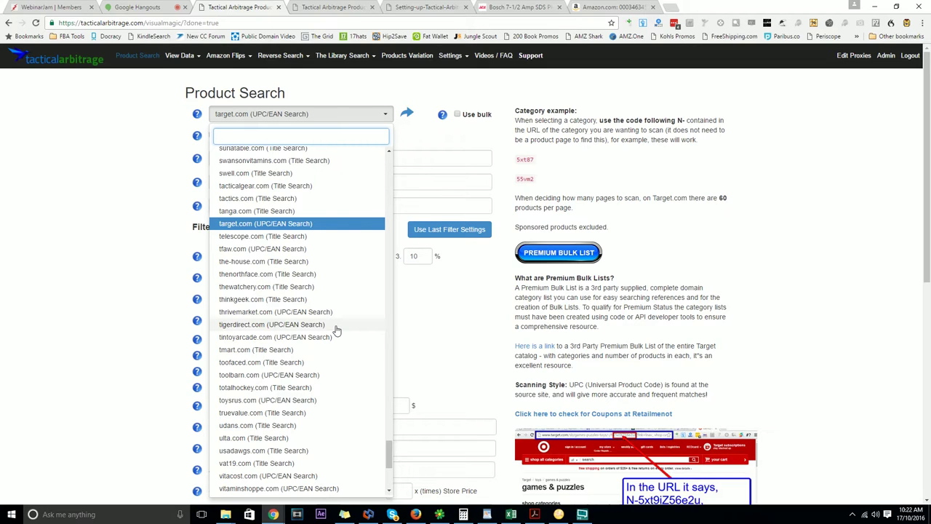
pyautogui.scroll(-5, 328, 244)
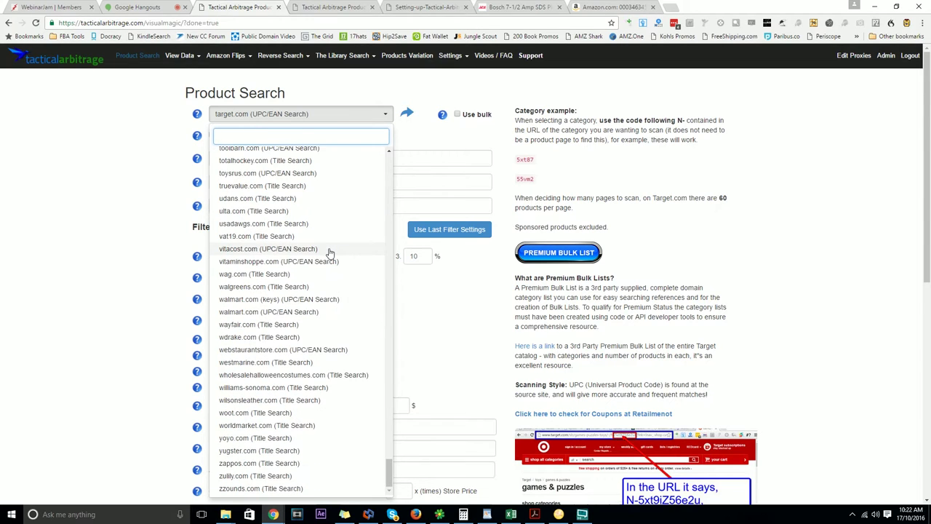
pyautogui.scroll(5, 100, 255)
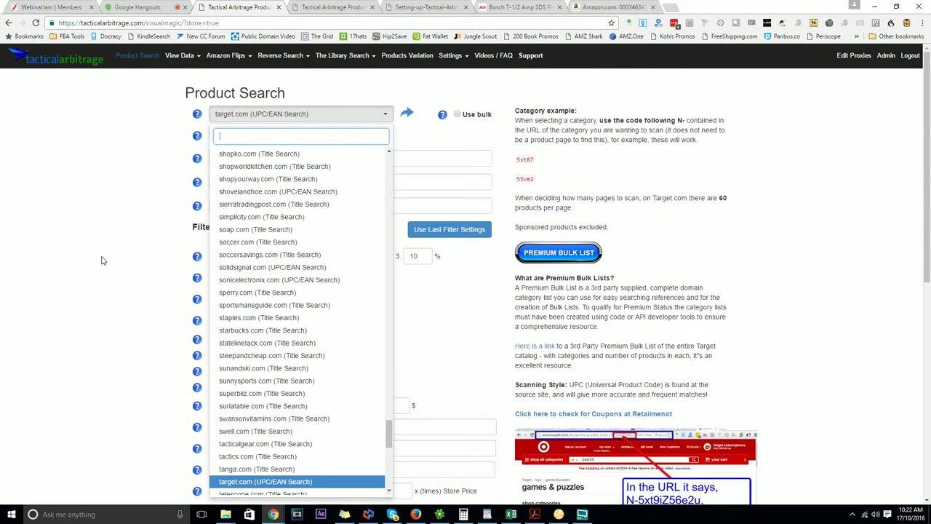
pyautogui.click(195, 406)
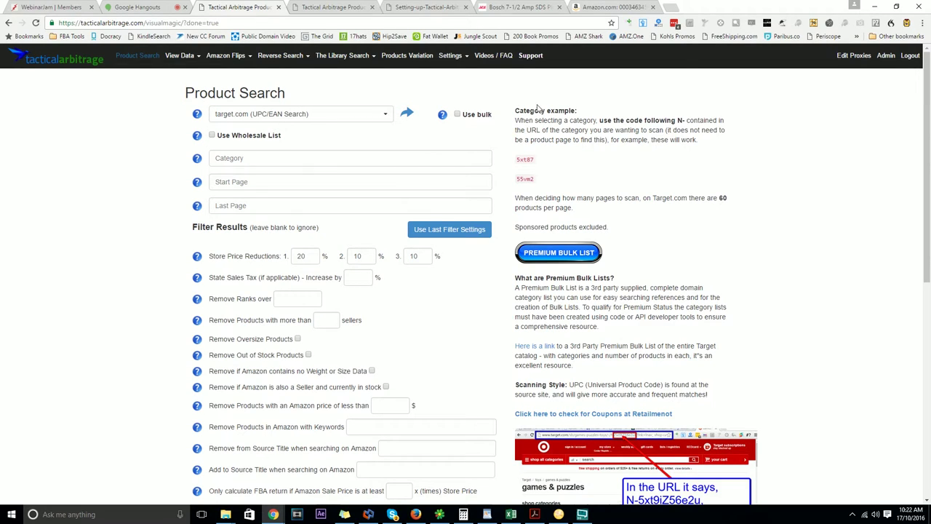
# Read the target.com category example and its illustration of the category code following N- in the URL.
pyautogui.moveTo(515, 111); pyautogui.dragTo(577, 111)
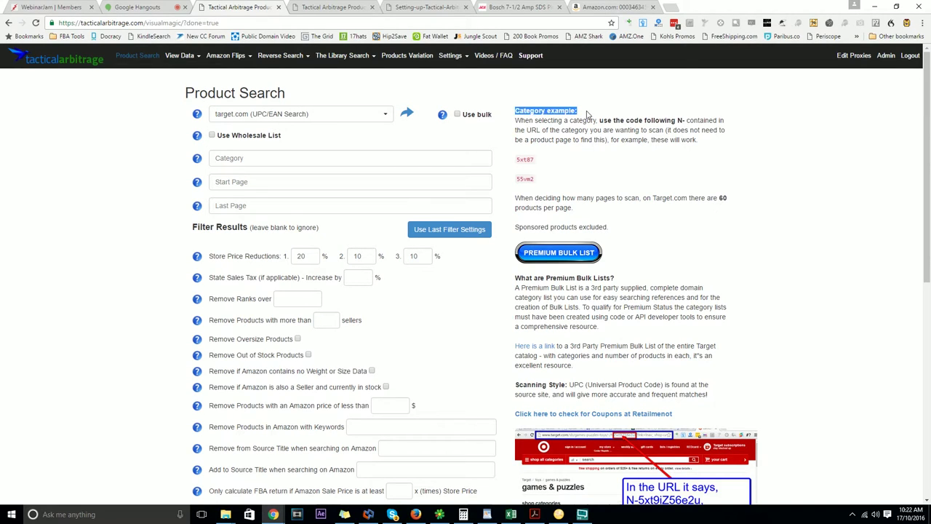
pyautogui.click(522, 110)
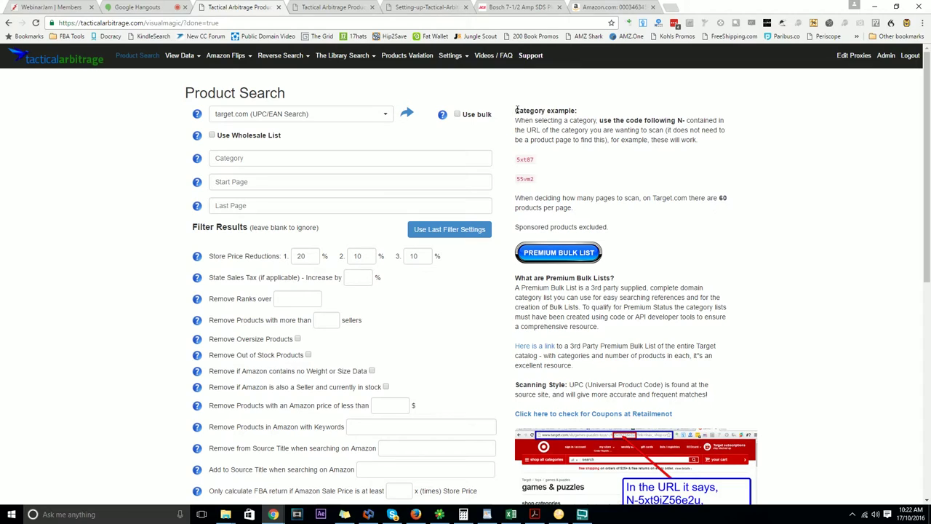
pyautogui.moveTo(516, 110); pyautogui.dragTo(578, 110)
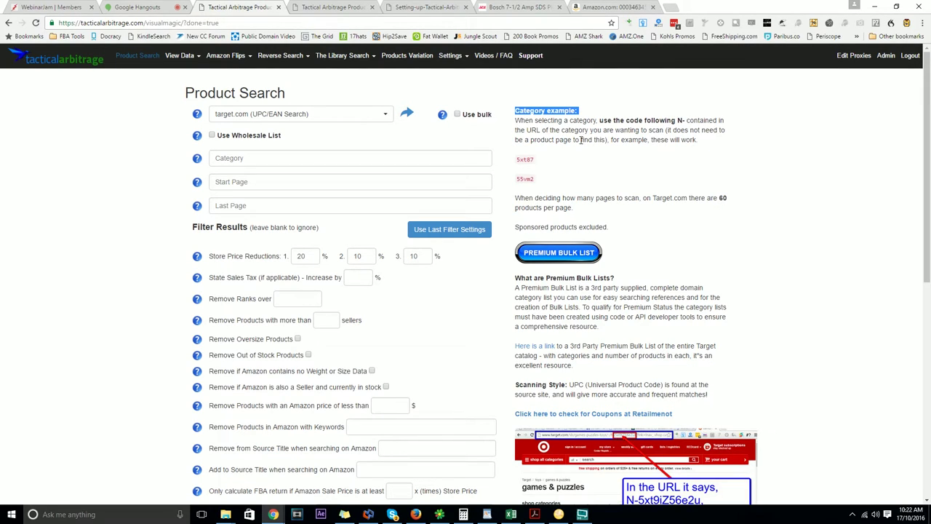
pyautogui.scroll(-3, 580, 139)
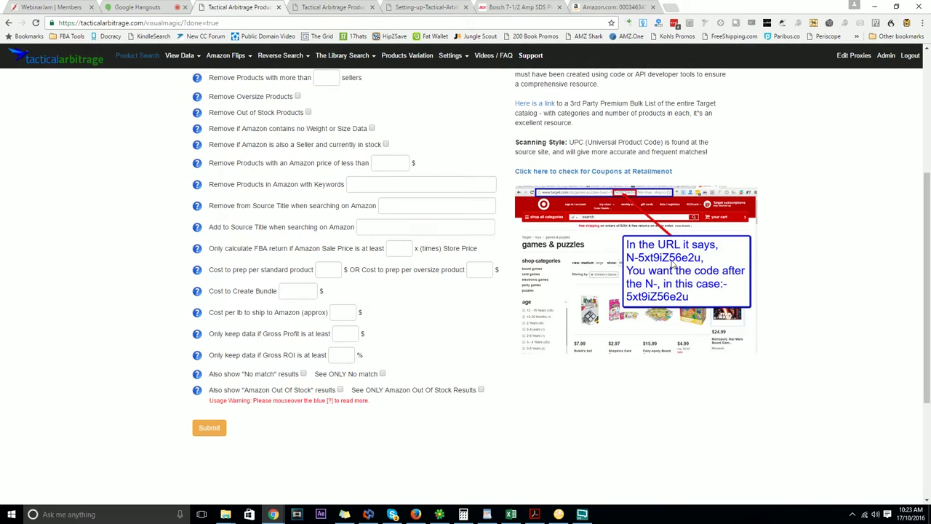
pyautogui.scroll(4, 631, 276)
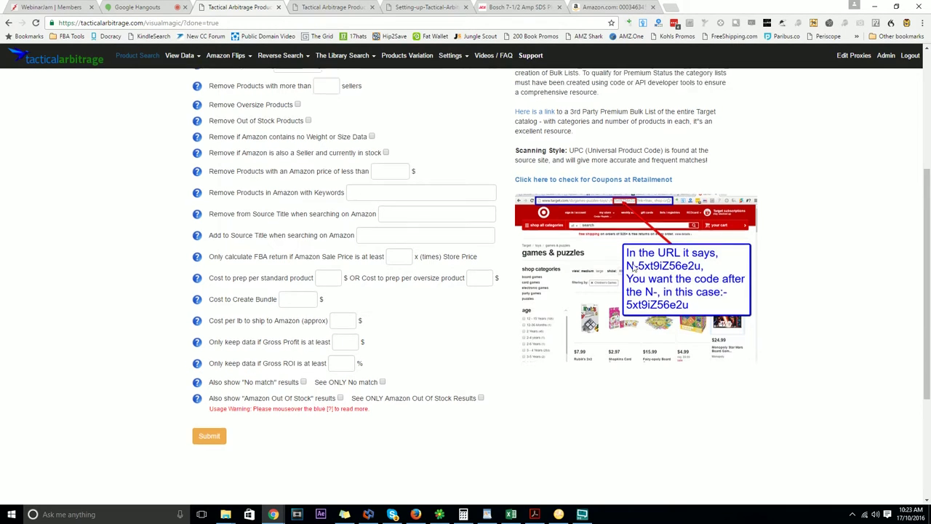
pyautogui.scroll(-4, 657, 128)
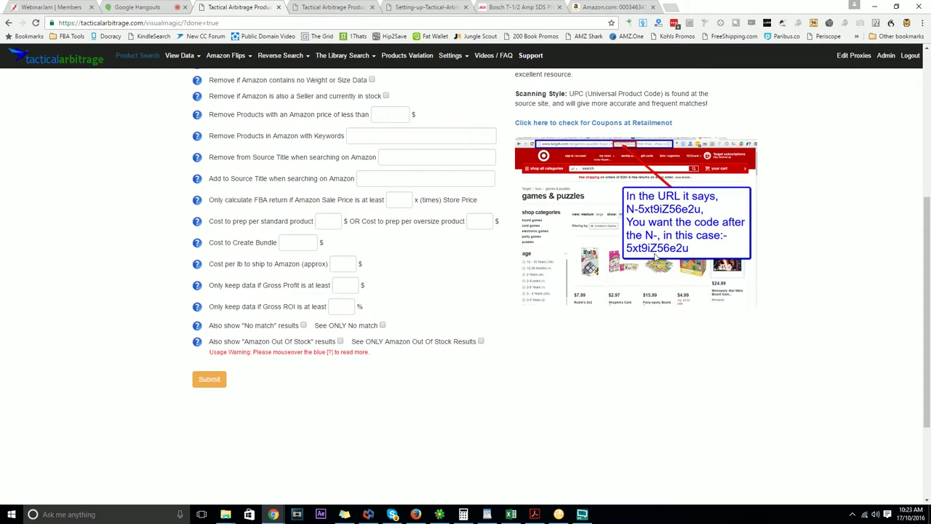
pyautogui.scroll(4, 702, 278)
pyautogui.click(348, 115)
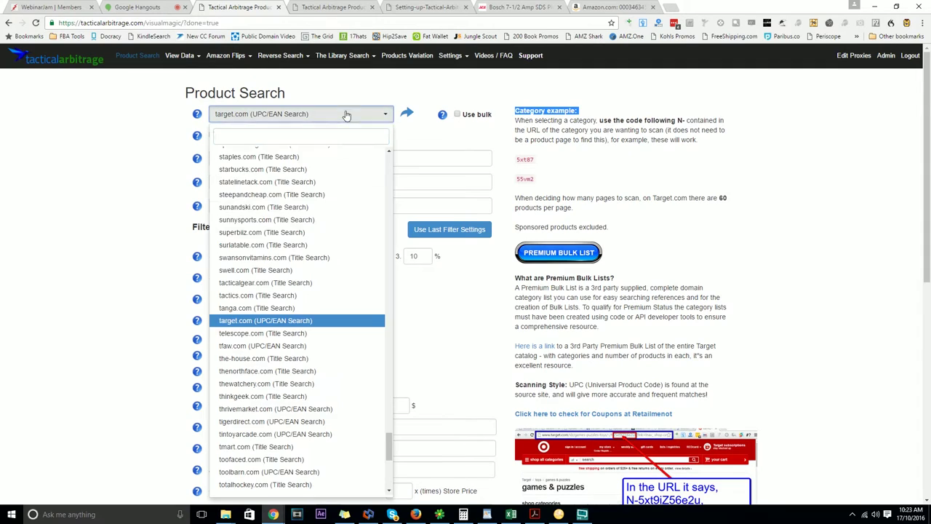
pyautogui.click(291, 237)
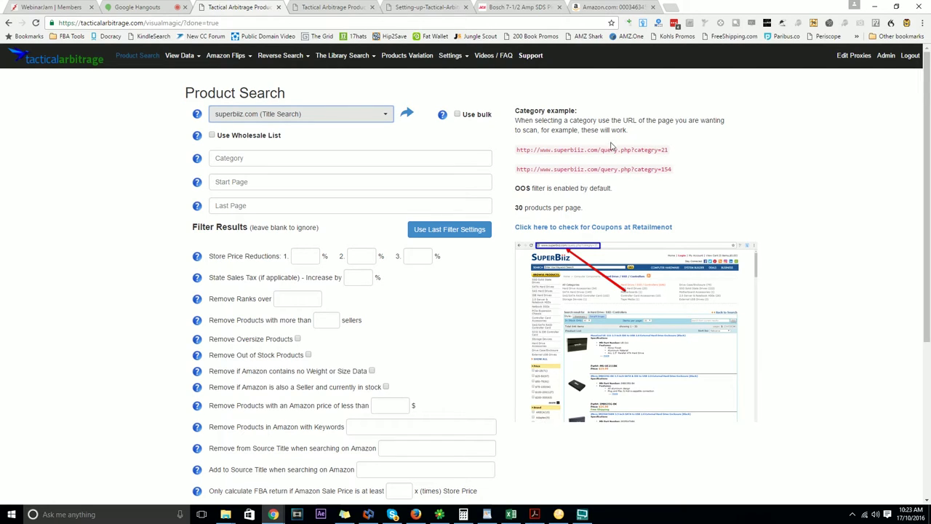
pyautogui.click(363, 158)
pyautogui.write('http://www.superbiiz.com/query.php?category=21')
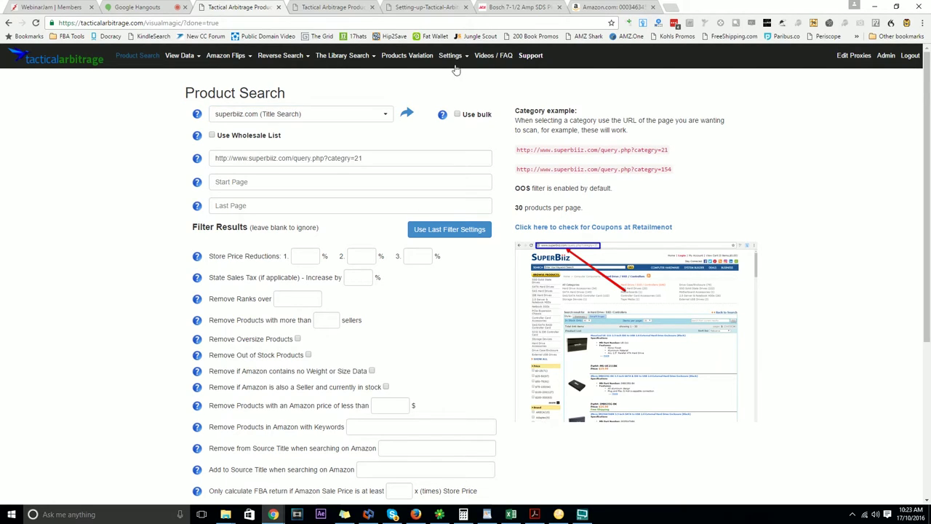
# Copy the superbiiz.com category URL and open that page in a new browser tab.
pyautogui.tripleClick(362, 157)
pyautogui.hotkey('ctrl', 'c')
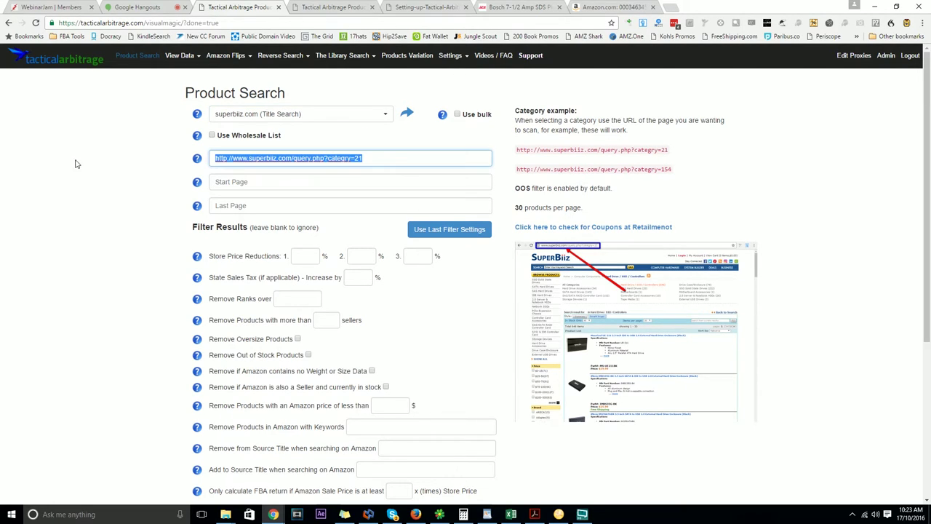
pyautogui.click(670, 7)
pyautogui.hotkey('ctrl', 'v')
pyautogui.press('Return')
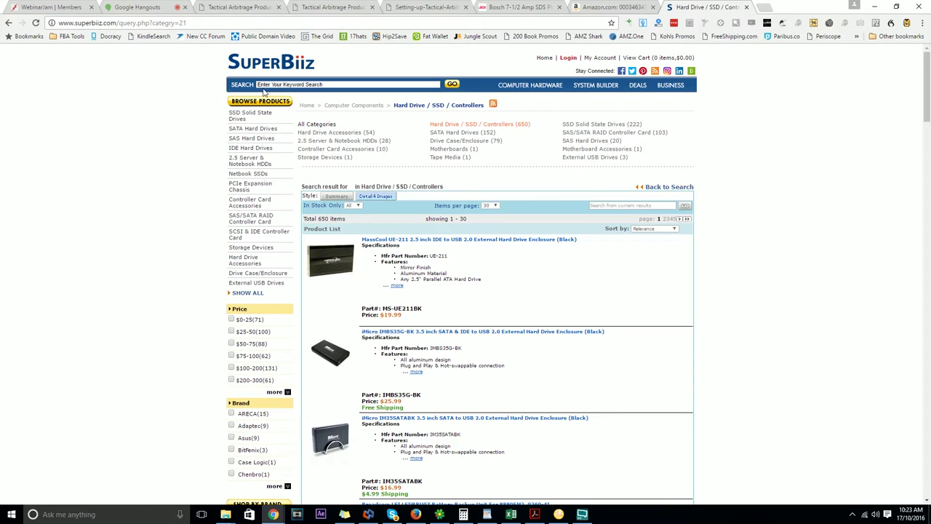
# Search the SuperBiiz website for masscool to get a keyword search URL.
pyautogui.click(327, 84)
pyautogui.write('masscool')
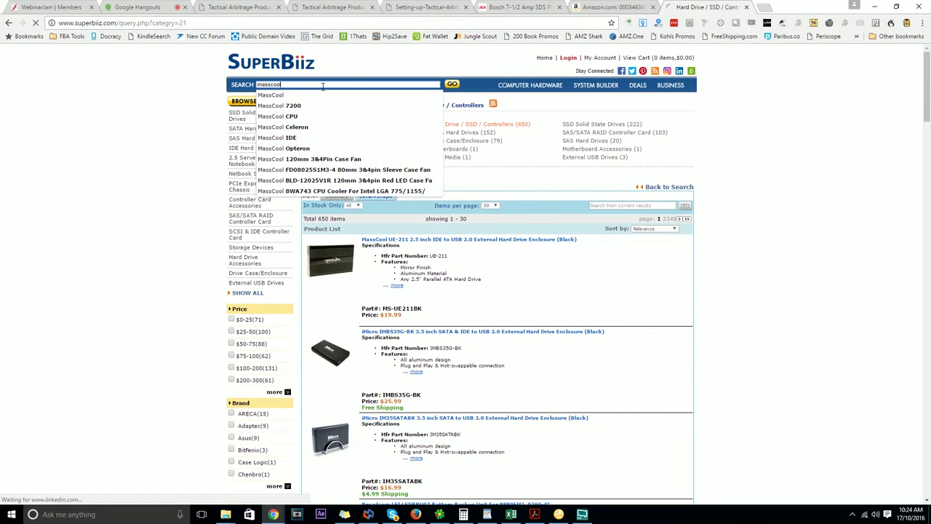
pyautogui.press('Return')
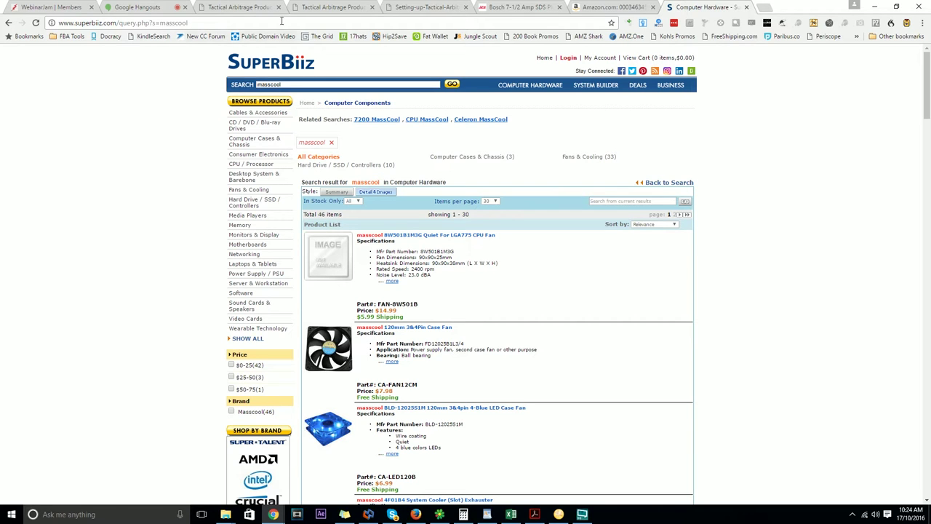
# Return to Product Search and compare the category URL examples for staples.com, steepandcheap.com and truevalue.com.
pyautogui.click(247, 7)
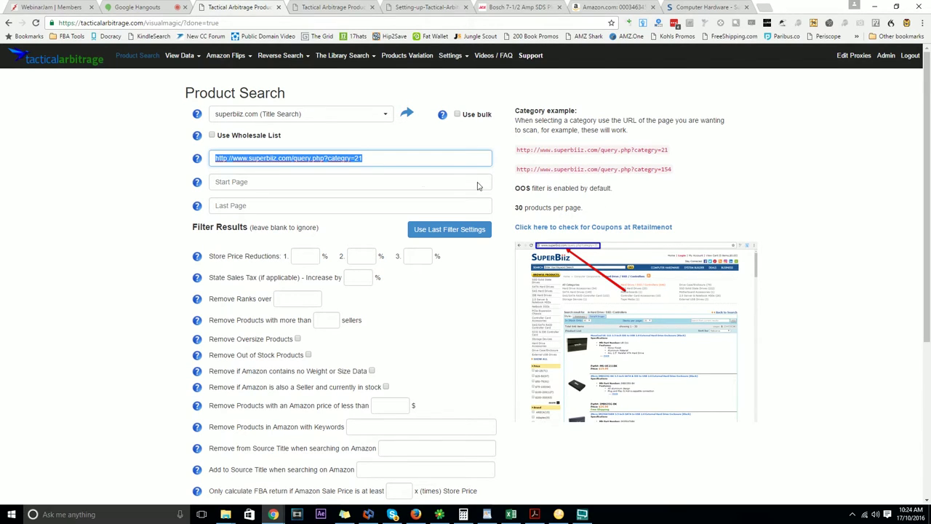
pyautogui.click(329, 114)
pyautogui.click(301, 243)
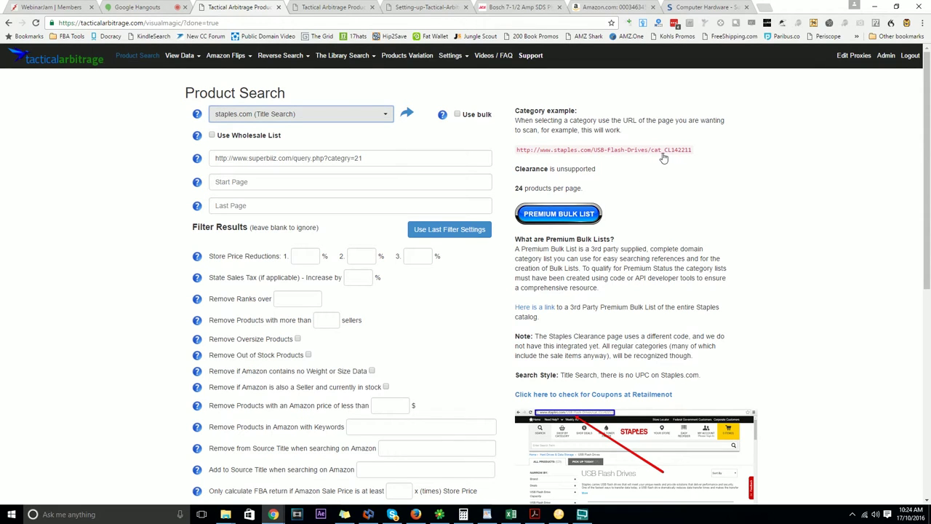
pyautogui.click(319, 116)
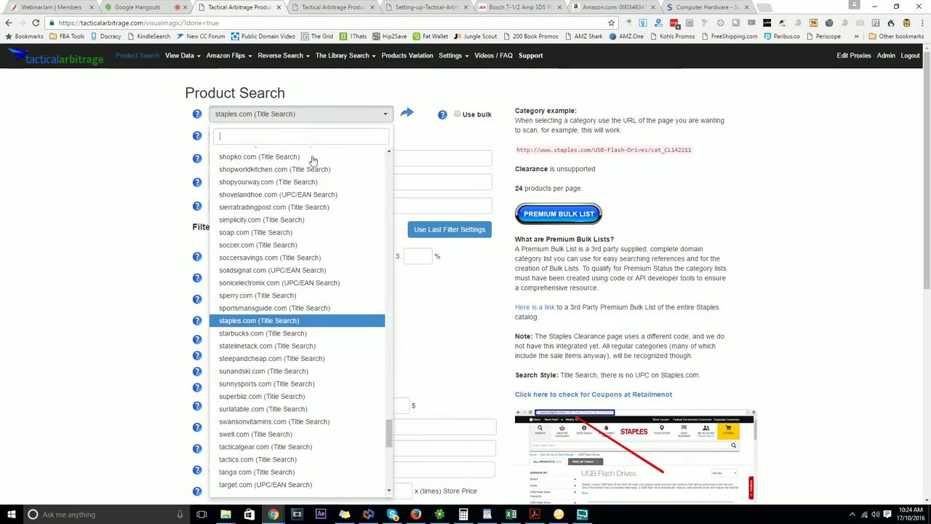
pyautogui.click(285, 366)
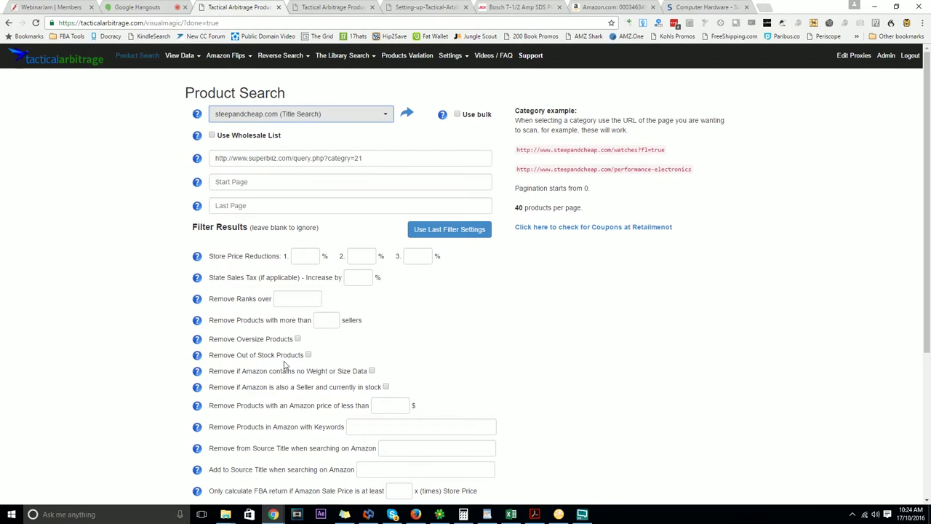
pyautogui.click(311, 114)
pyautogui.scroll(-5, 302, 218)
pyautogui.click(304, 303)
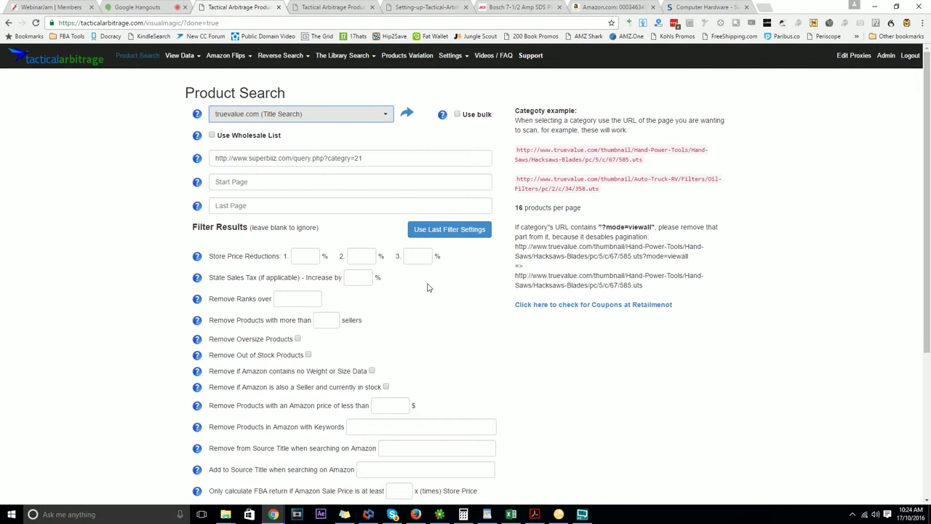
# Reset the source website to the "select website to explore" entry.
pyautogui.click(331, 114)
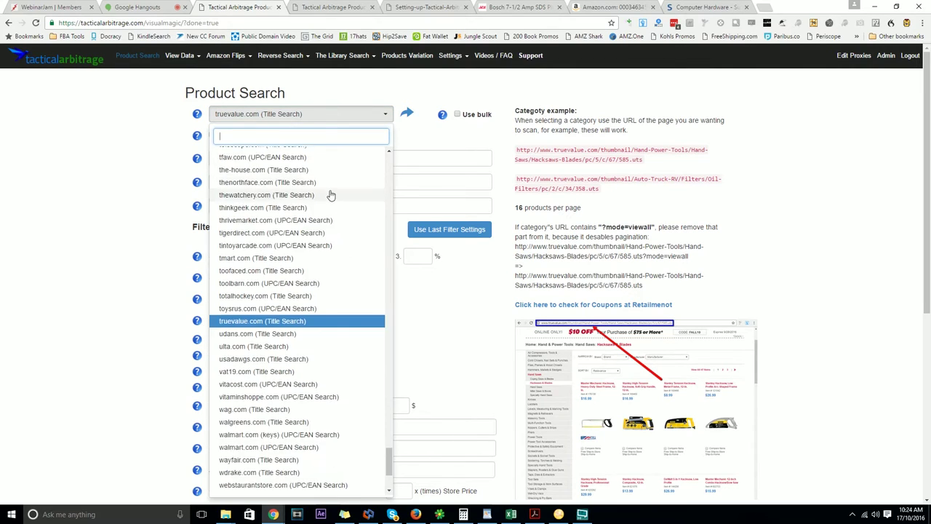
pyautogui.scroll(5, 334, 218)
pyautogui.moveTo(389, 333); pyautogui.dragTo(390, 153)
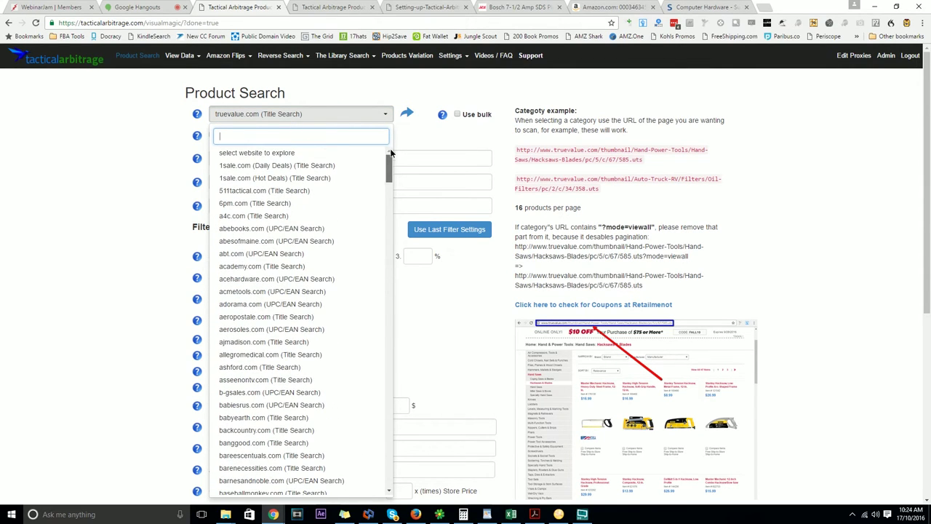
pyautogui.click(298, 155)
# Open the spreadsheet linked from the Premium Bulk Lists description and look through its domains and links.
pyautogui.scroll(-3, 673, 171)
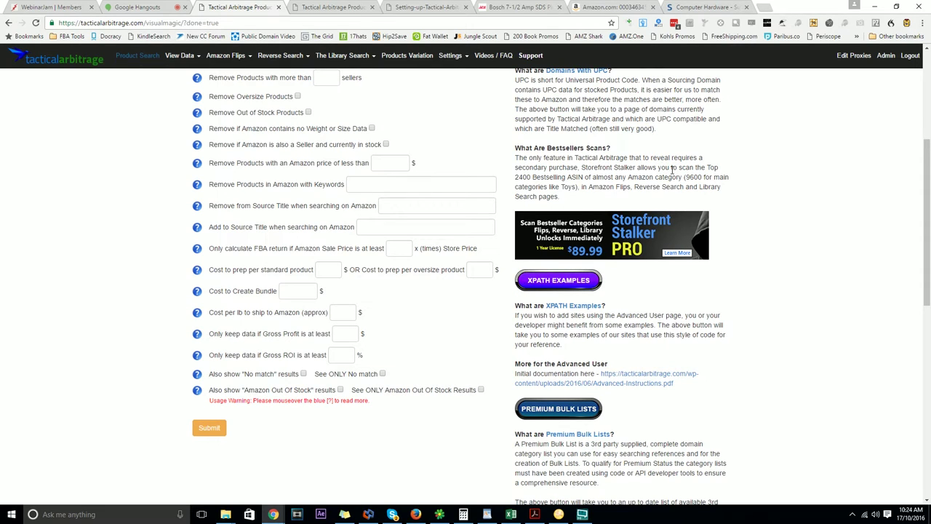
pyautogui.scroll(-2, 673, 168)
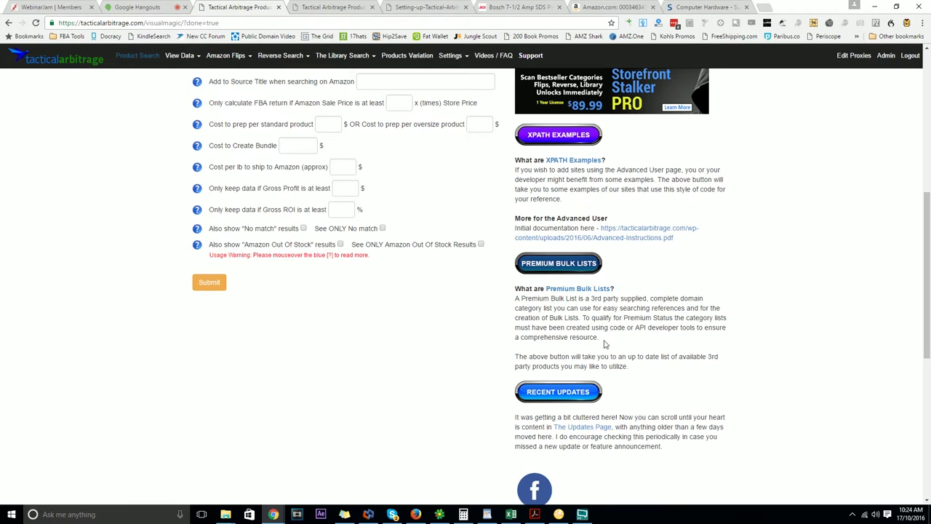
pyautogui.click(567, 290)
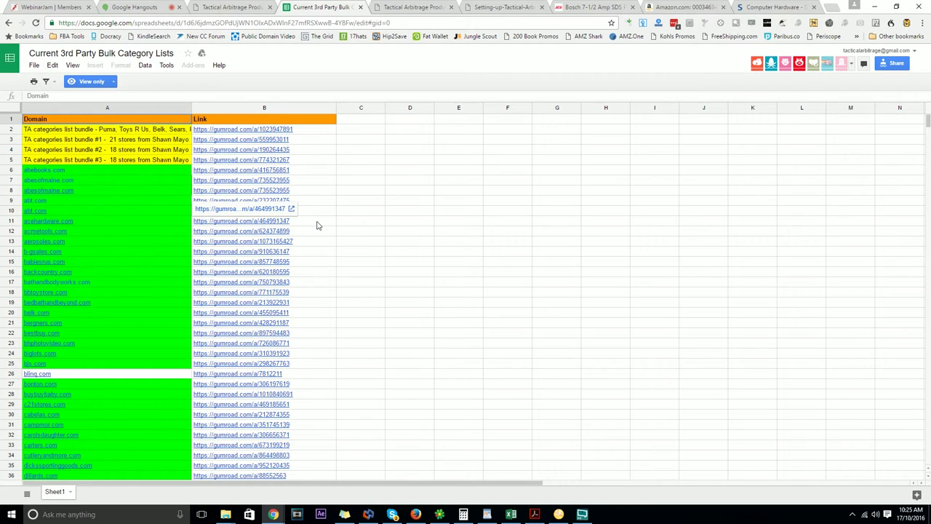
pyautogui.scroll(-15, 316, 225)
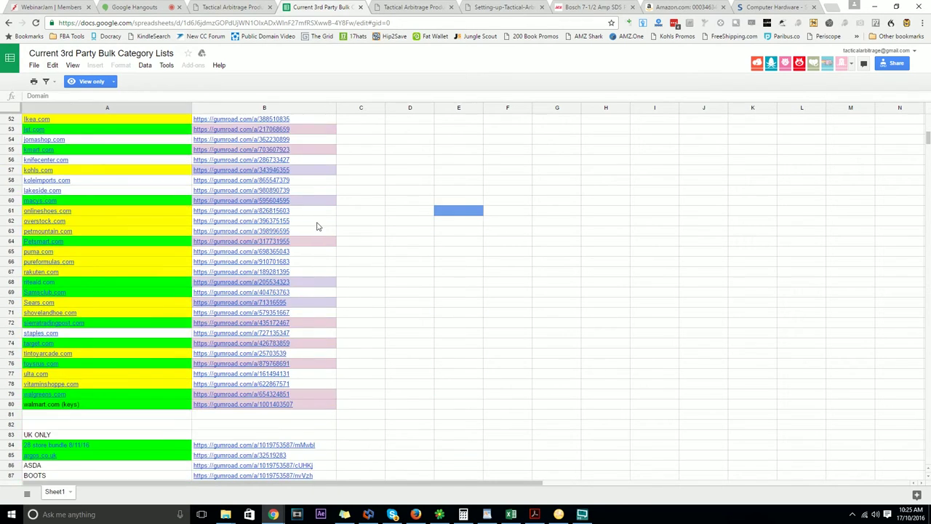
# Look through the rest of the bulk category lists, including the UK Only, Amazon Flips and Misc. sections.
pyautogui.scroll(-18, 316, 226)
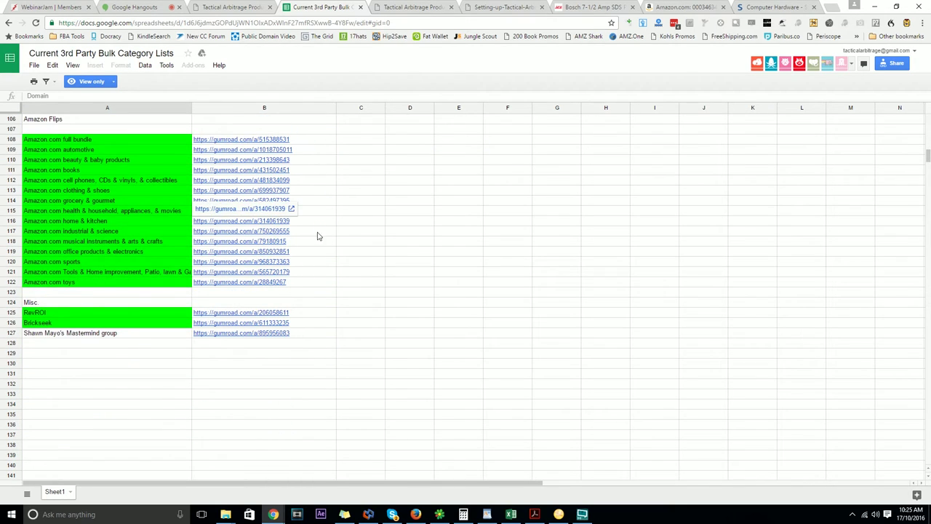
pyautogui.scroll(20, 325, 281)
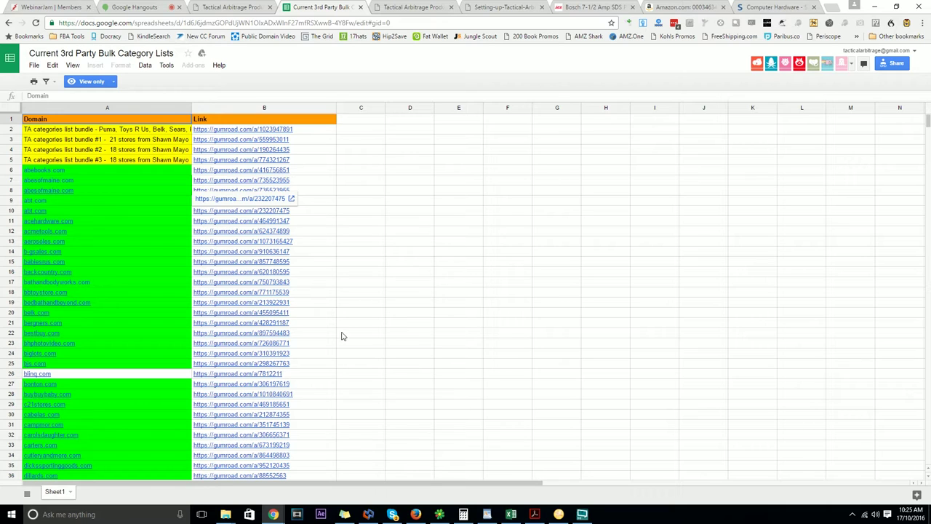
pyautogui.scroll(-5, 342, 334)
pyautogui.scroll(5, 346, 333)
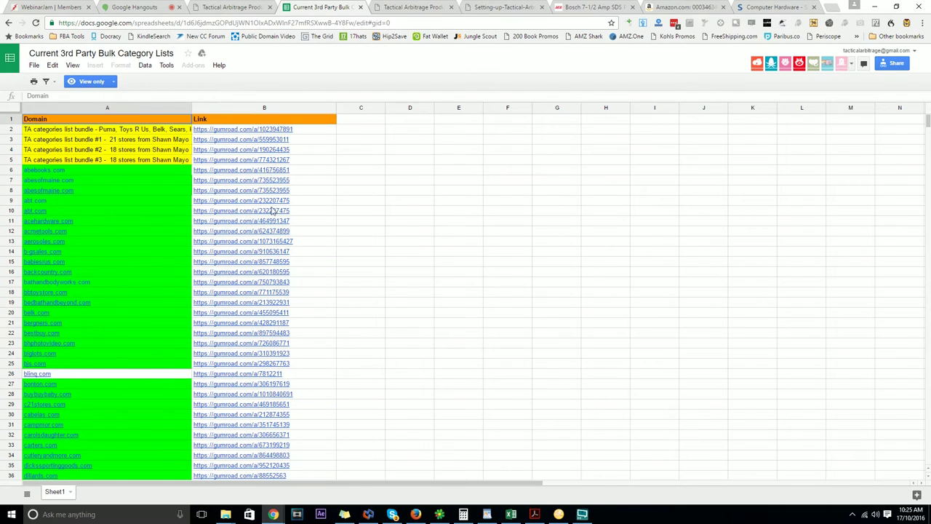
# Examine the TA categories list bundles #1, #2 and #3 and the individual store domains listed below them.
pyautogui.click(133, 142)
pyautogui.click(134, 151)
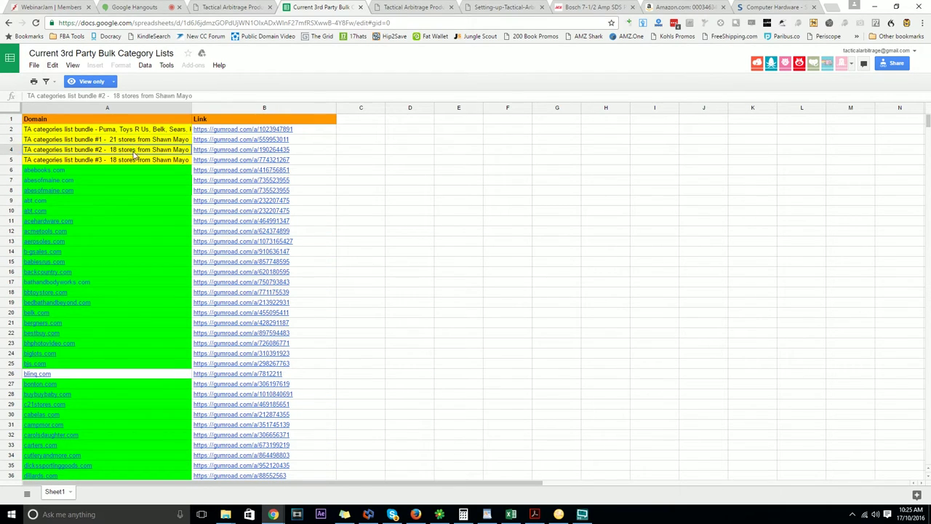
pyautogui.click(134, 161)
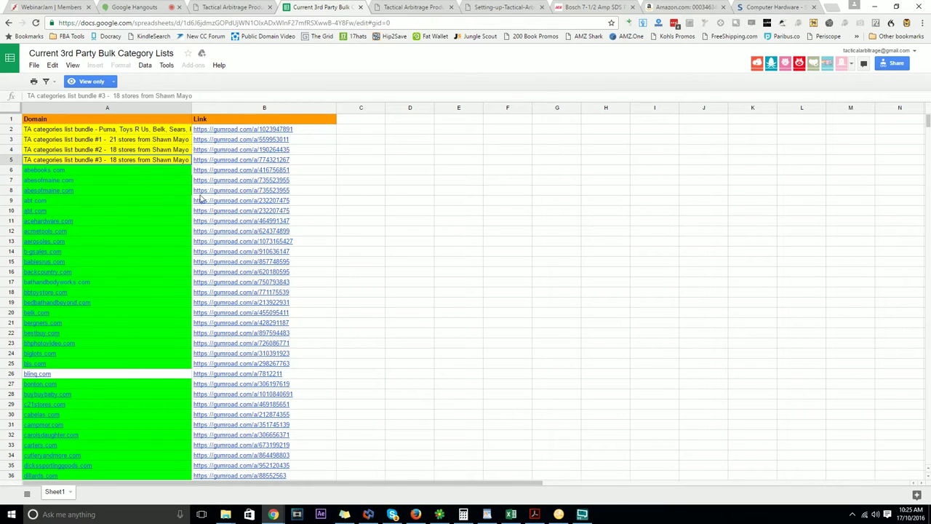
pyautogui.click(339, 252)
pyautogui.scroll(-6, 339, 251)
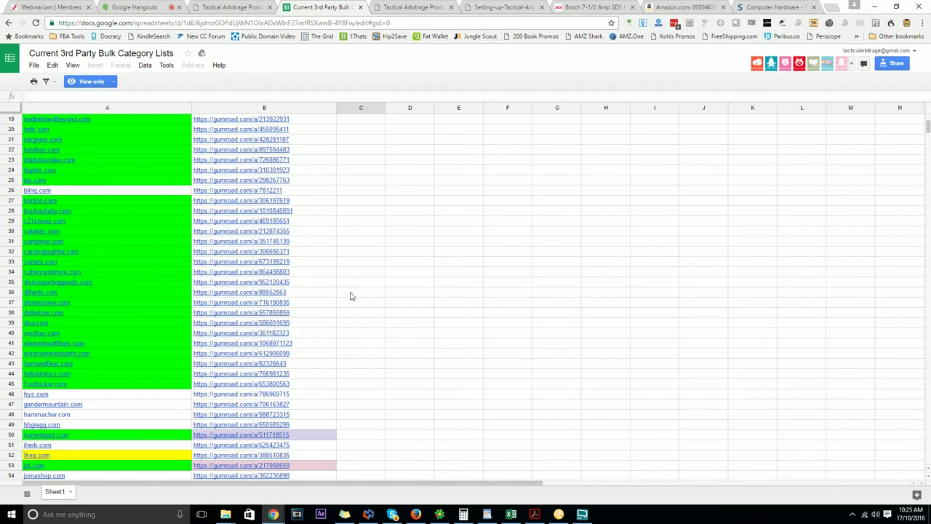
pyautogui.scroll(6, 373, 309)
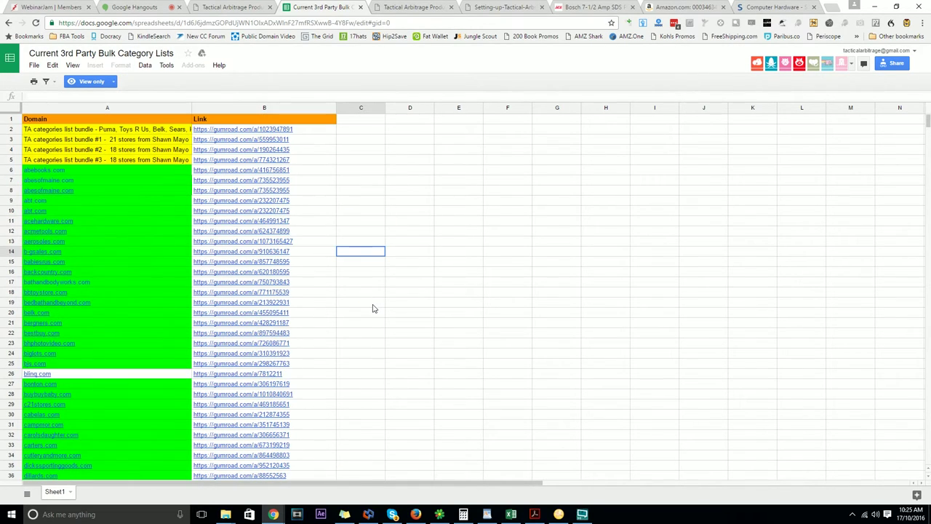
pyautogui.scroll(-5, 369, 326)
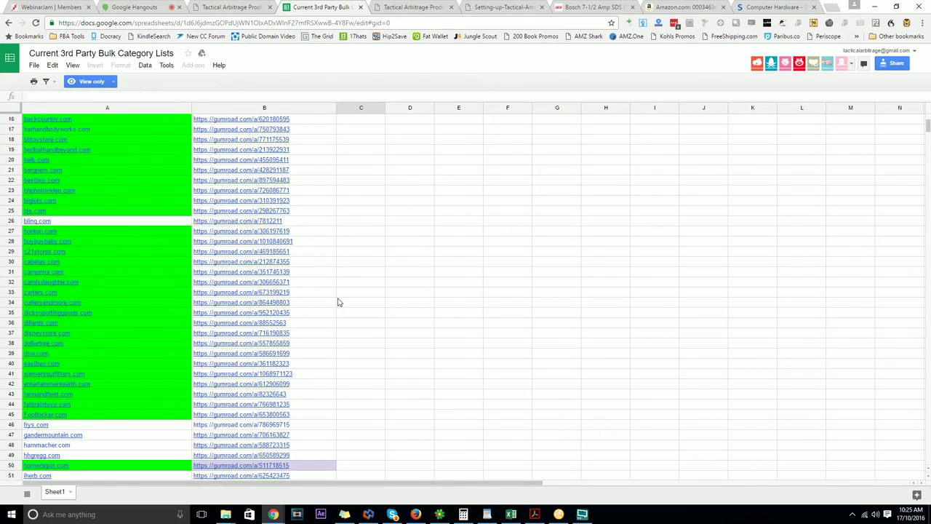
# Return to Product Search and compare the category examples for aerosoles.com and acehardware.com.
pyautogui.click(220, 7)
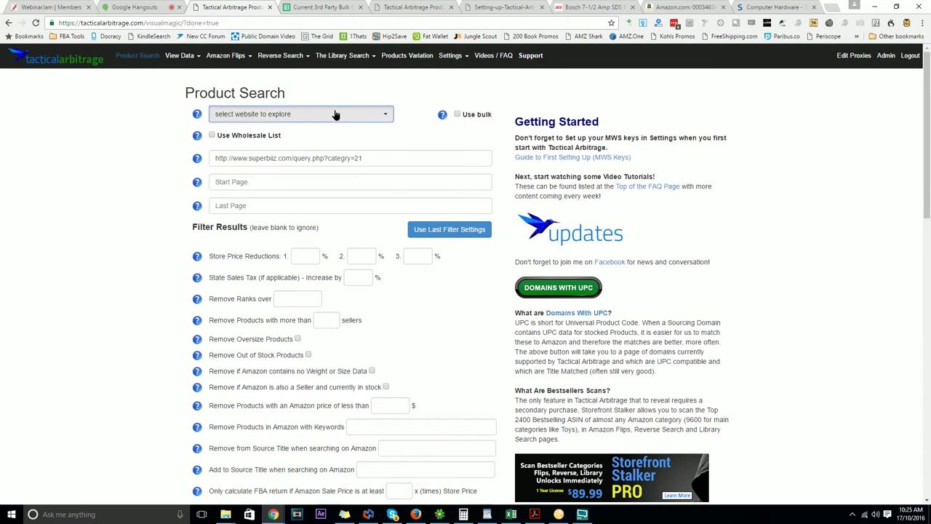
pyautogui.click(334, 115)
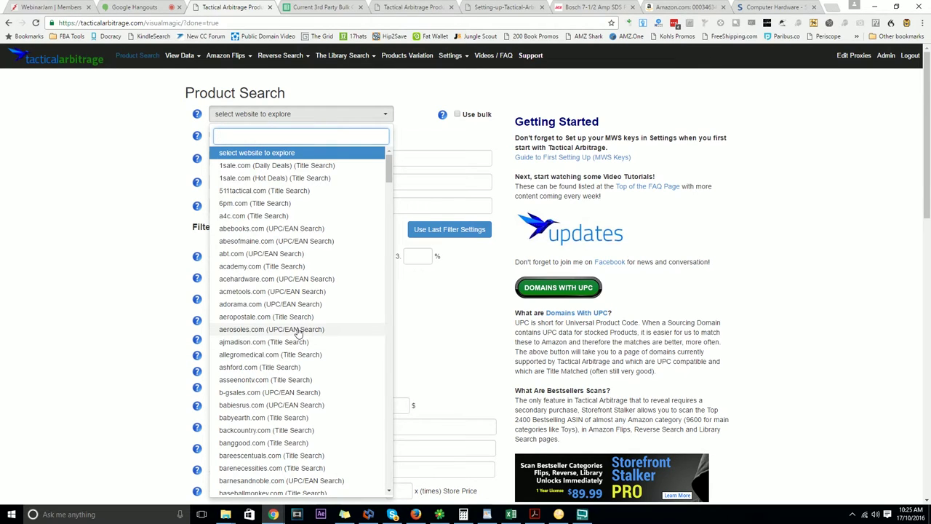
pyautogui.click(297, 331)
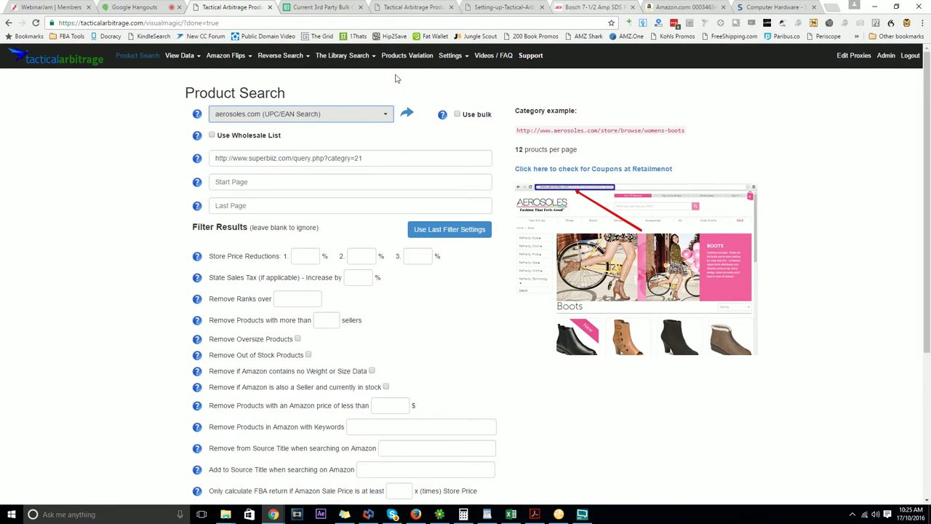
pyautogui.click(347, 114)
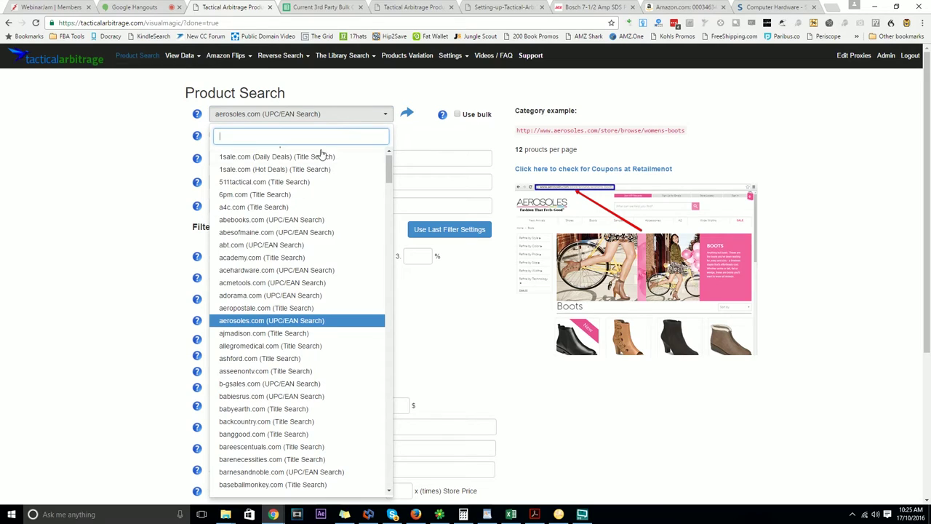
pyautogui.click(268, 271)
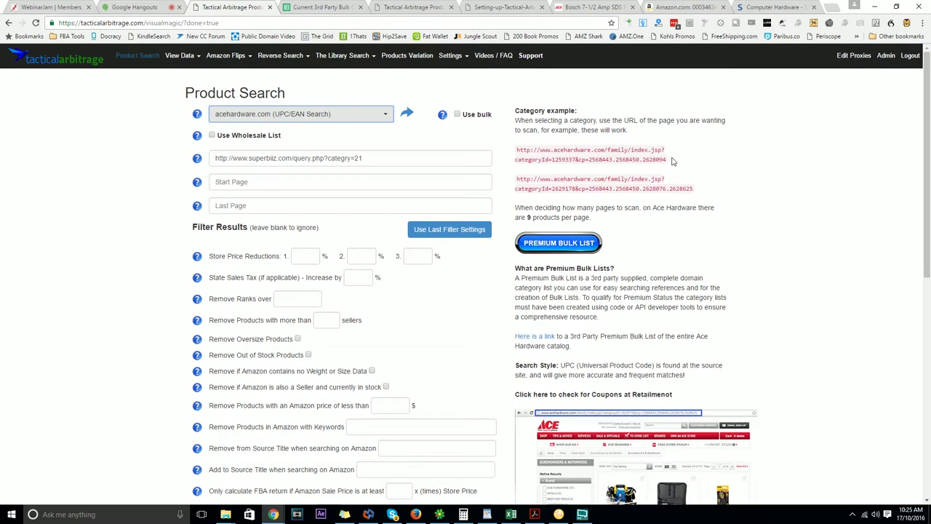
# Compare the first Ace Hardware example URL with the address of the Corded Drills category page on the Ace website.
pyautogui.moveTo(667, 161); pyautogui.dragTo(517, 150)
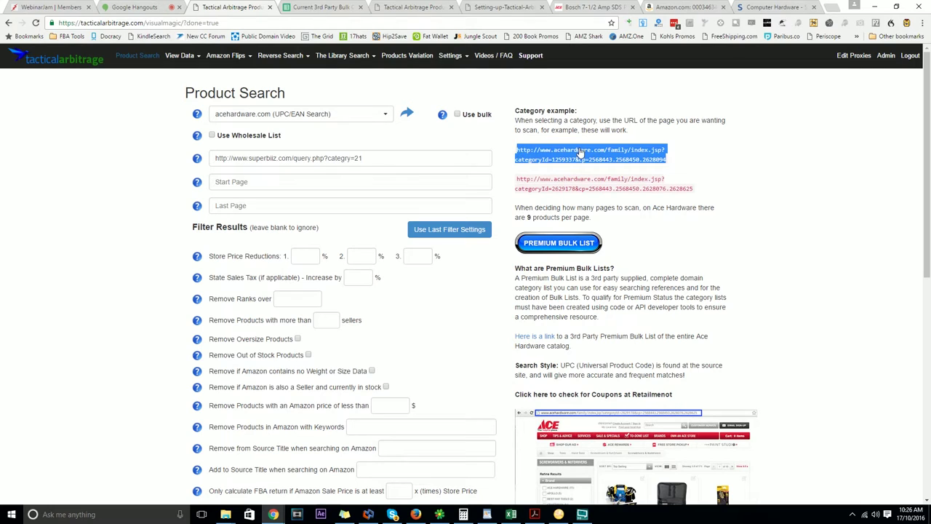
pyautogui.click(582, 7)
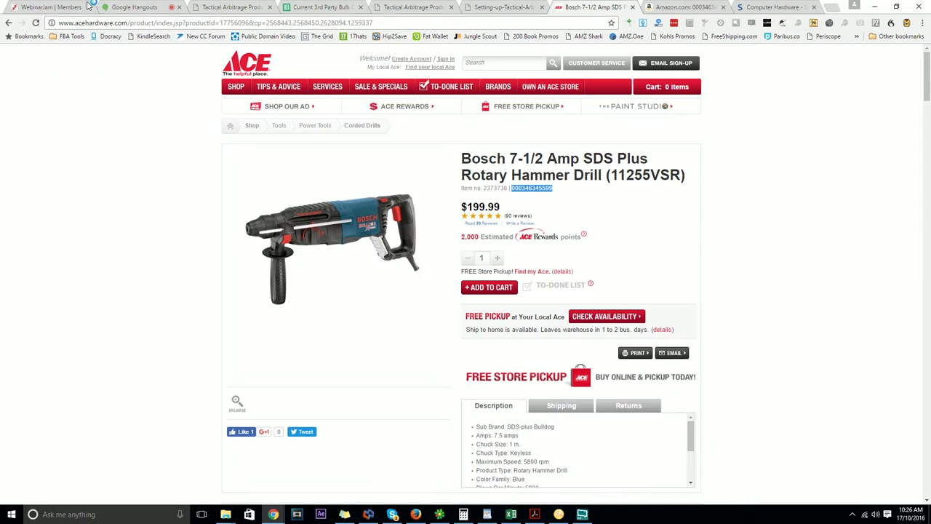
pyautogui.click(8, 22)
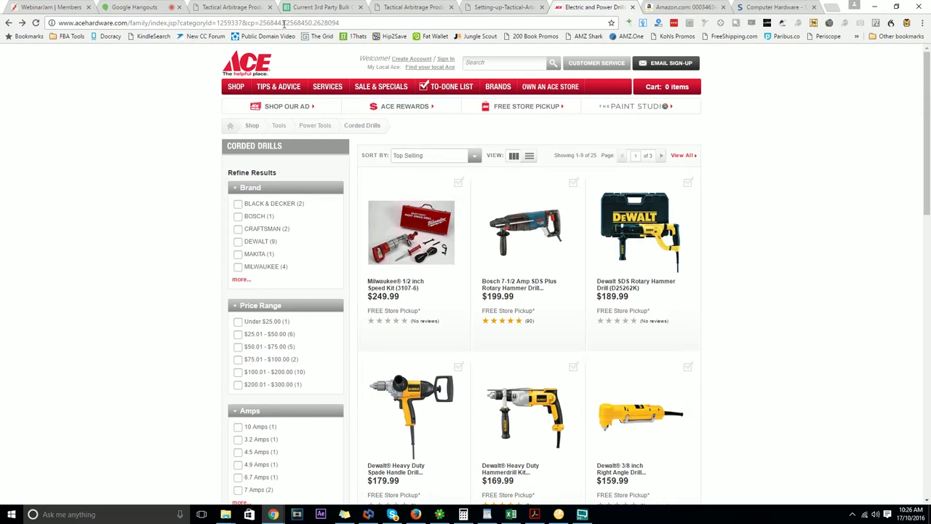
pyautogui.moveTo(343, 23); pyautogui.dragTo(232, 24)
pyautogui.click(212, 8)
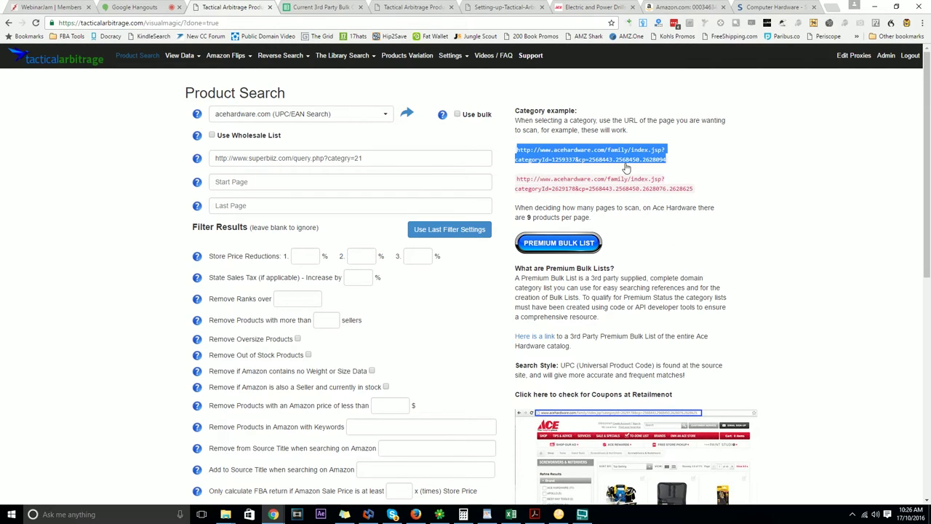
# Select target.com as the source website and use its example code 5xt87 as the category.
pyautogui.click(240, 114)
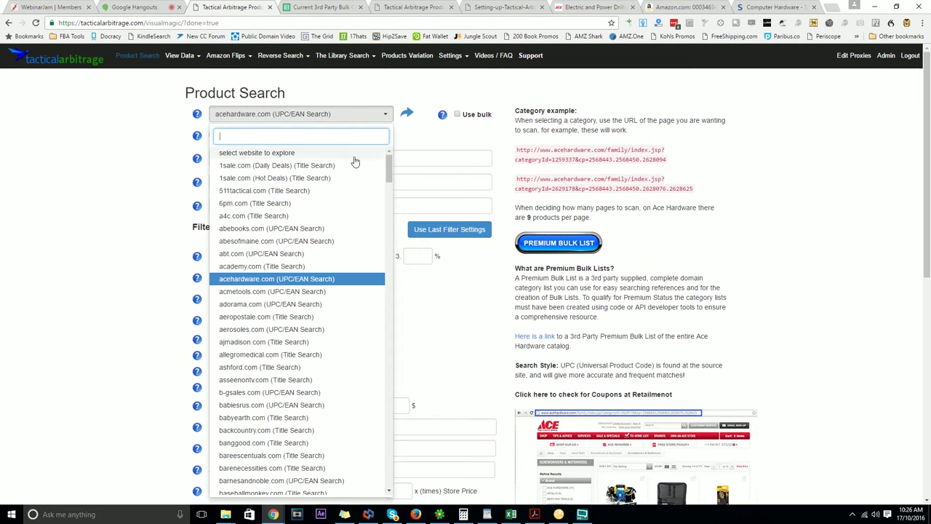
pyautogui.moveTo(391, 169); pyautogui.dragTo(391, 476)
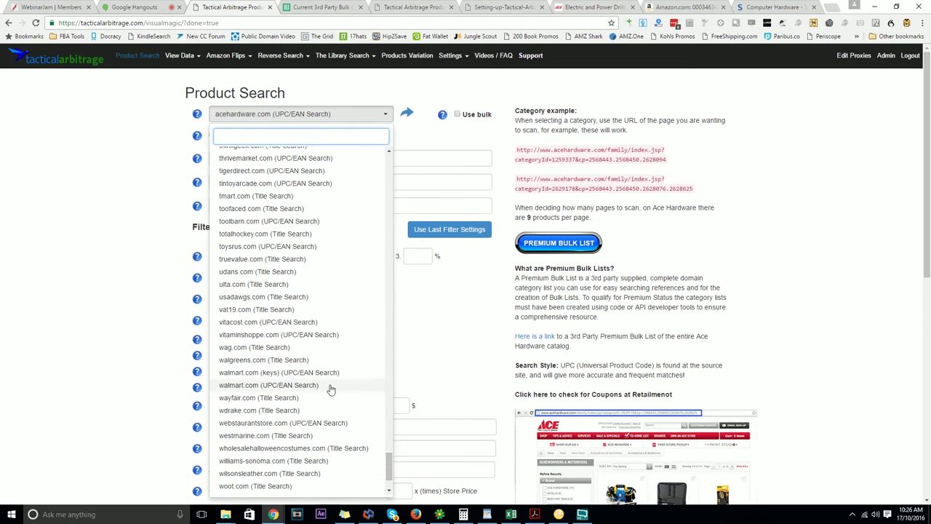
pyautogui.scroll(3, 296, 229)
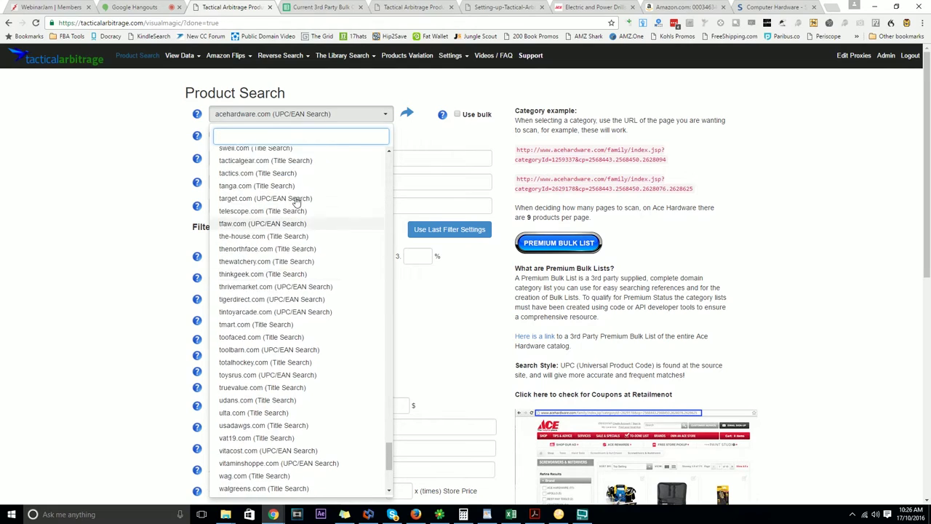
pyautogui.click(286, 215)
pyautogui.doubleClick(524, 159)
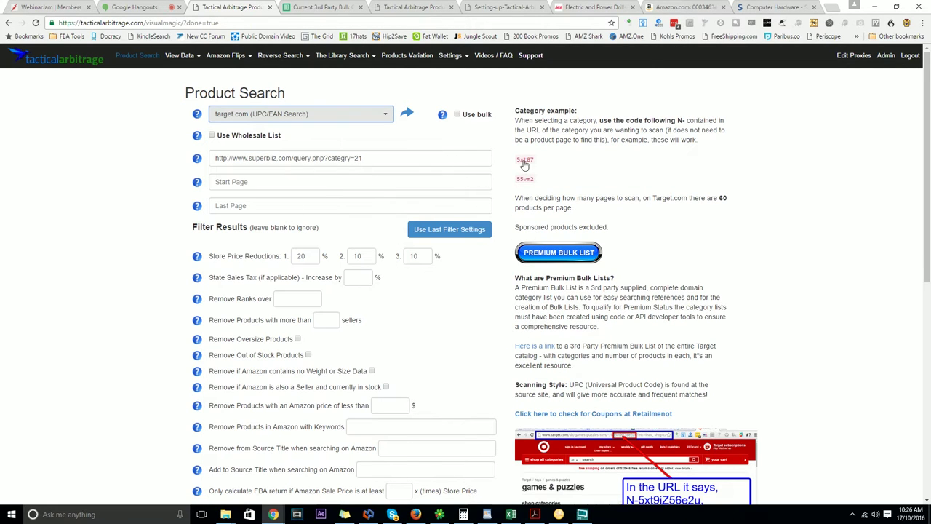
pyautogui.moveTo(524, 159); pyautogui.dragTo(381, 160)
# Set both the start page and last page to 1 and start the target.com scan.
pyautogui.click(270, 182)
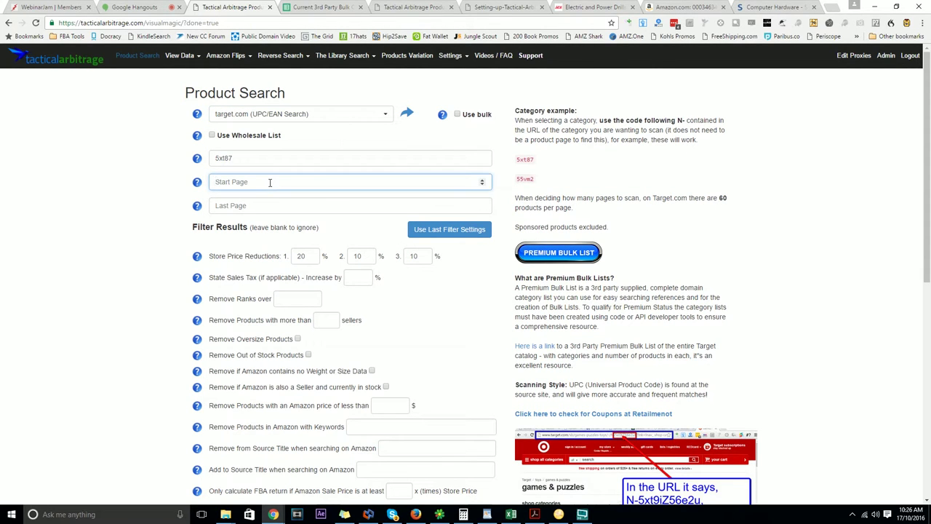
pyautogui.write('1')
pyautogui.press('Tab')
pyautogui.write('1')
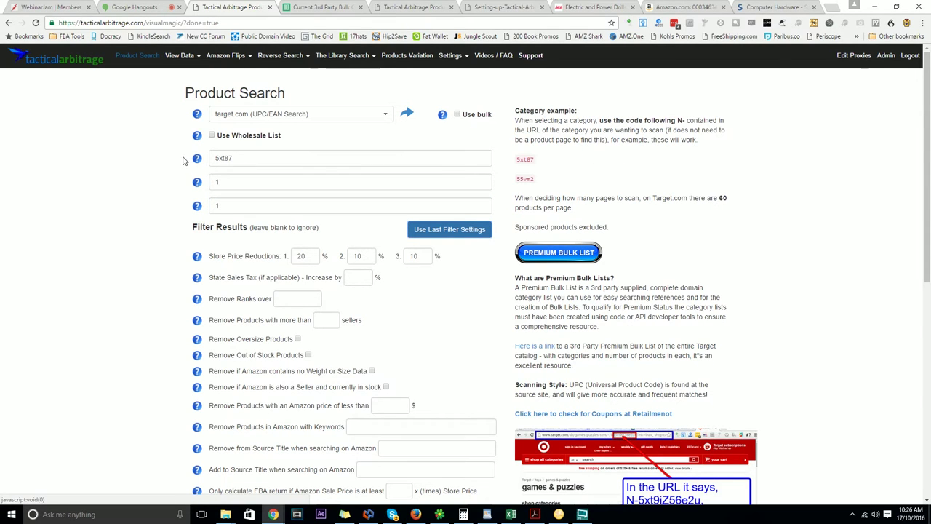
pyautogui.scroll(-5, 194, 191)
pyautogui.click(209, 283)
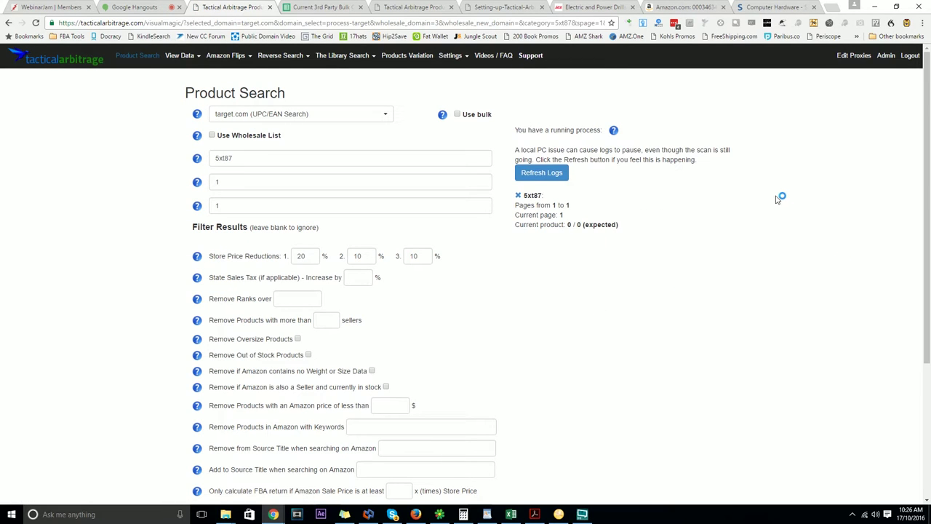
# Review the Product Search cache options in the Searching settings without changing them, and close the settings window.
pyautogui.scroll(-1, 767, 200)
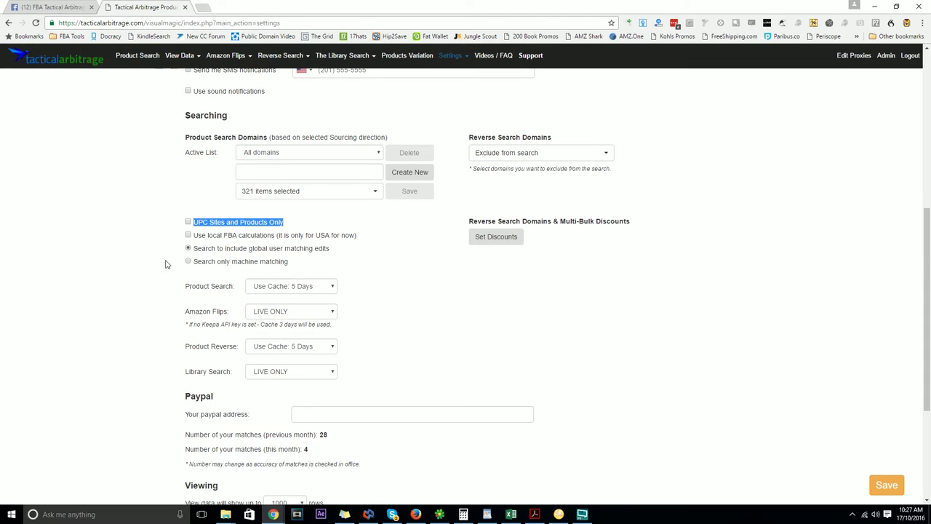
pyautogui.click(296, 288)
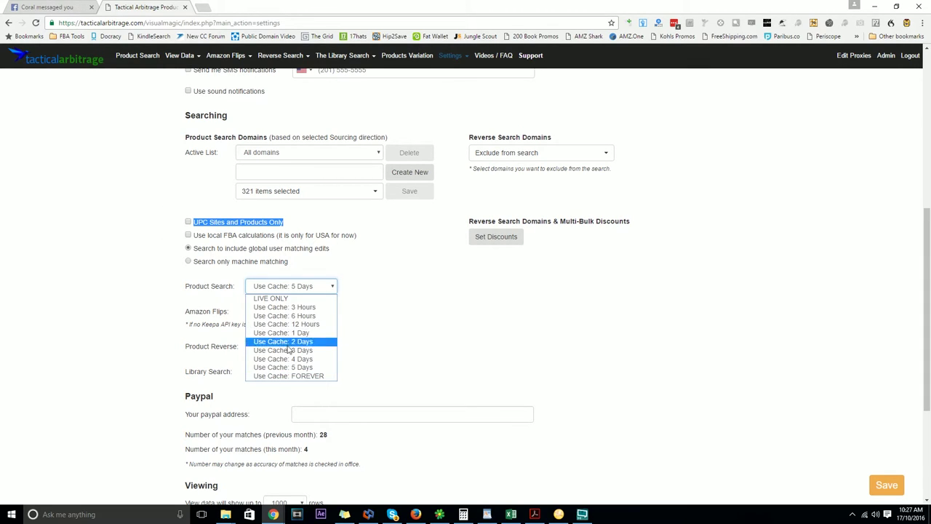
pyautogui.click(143, 306)
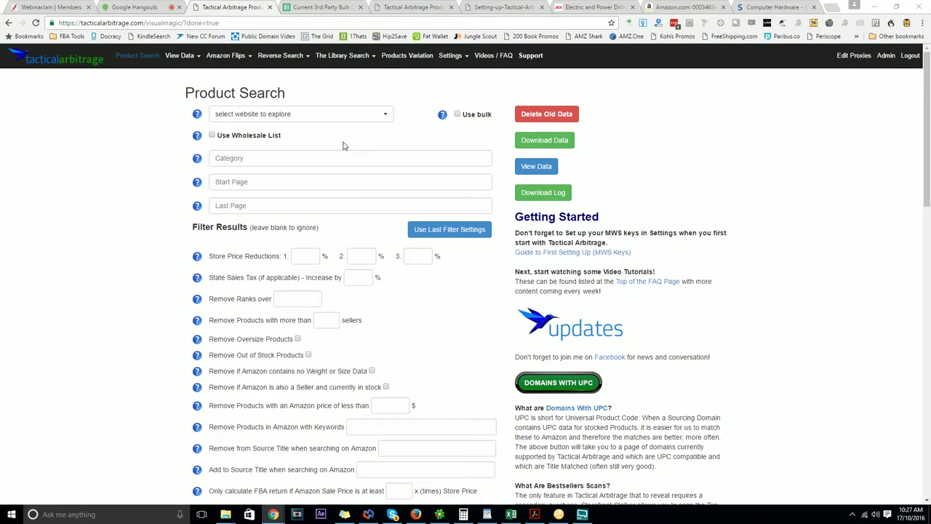
pyautogui.click(276, 138)
pyautogui.click(276, 137)
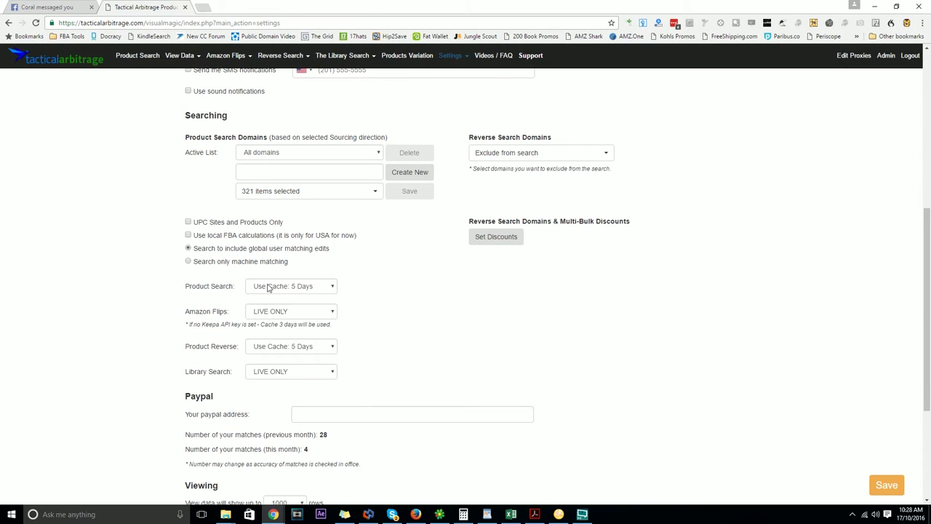
pyautogui.click(270, 287)
pyautogui.click(122, 259)
pyautogui.hotkey('alt', 'F4')
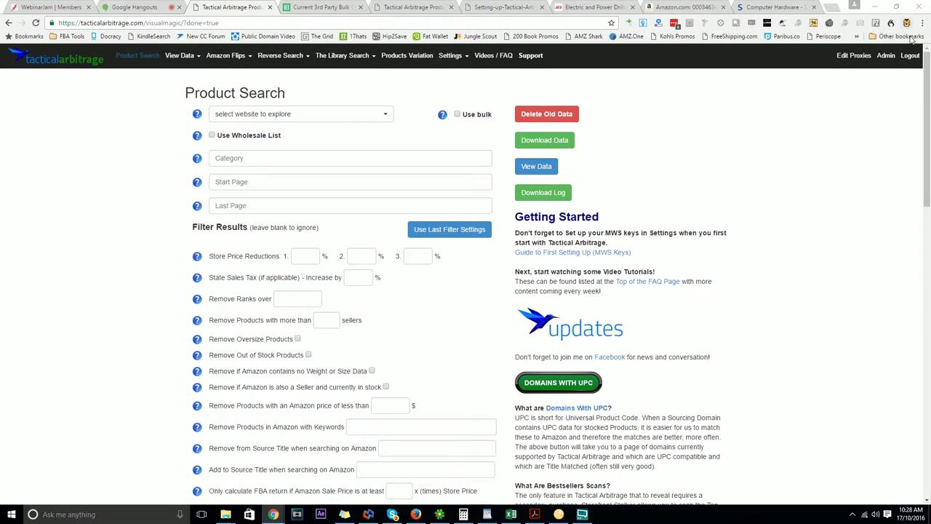
# Delete the old scan data and choose target.com as the source website again.
pyautogui.click(547, 115)
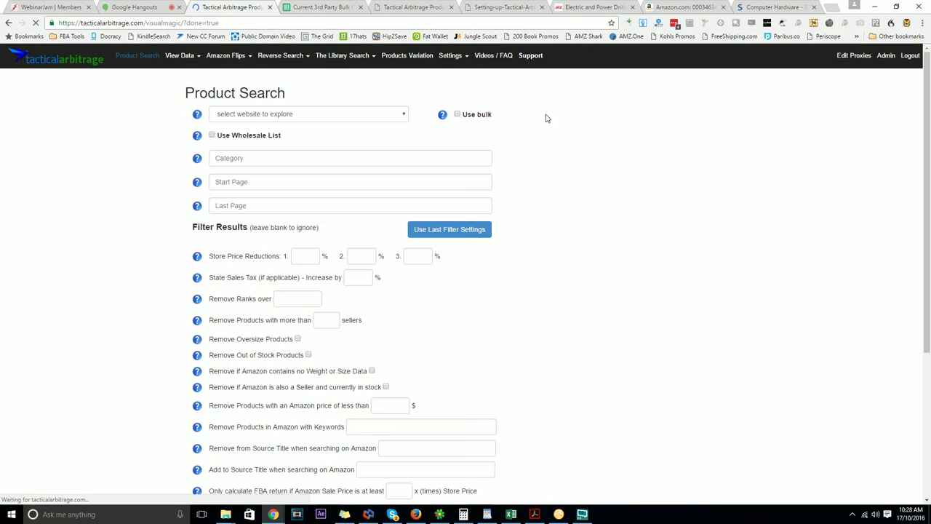
pyautogui.click(293, 123)
pyautogui.write('target')
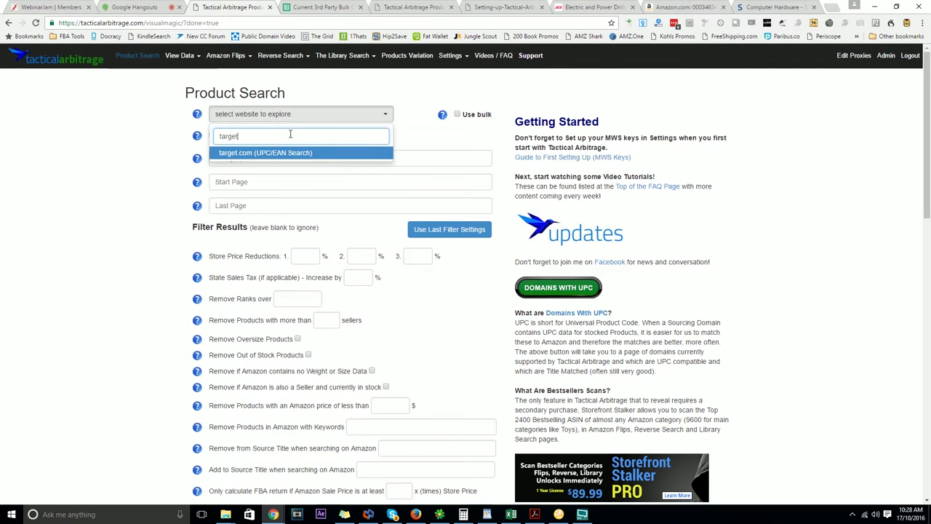
pyautogui.click(293, 152)
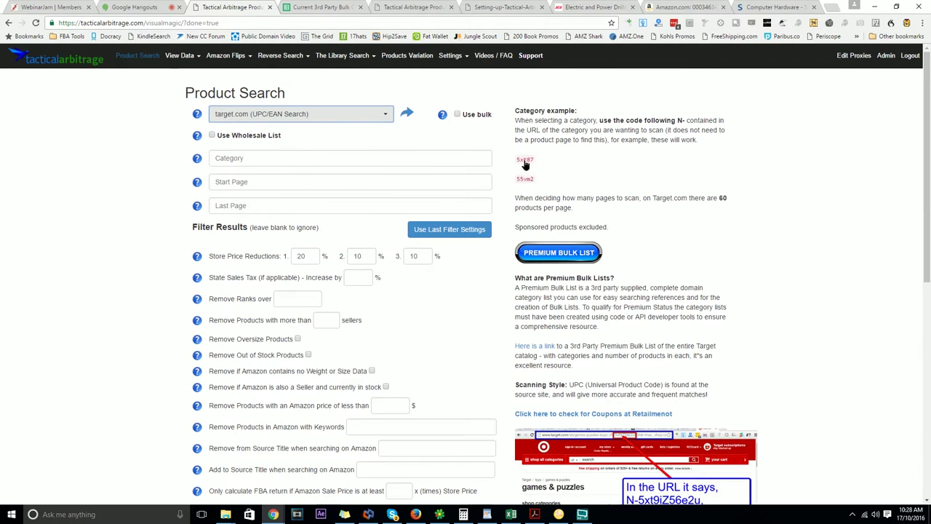
# Use the target.com example code 5xt87 as the category and set both the start page and last page to 1.
pyautogui.click(523, 161)
pyautogui.click(341, 182)
pyautogui.write('1')
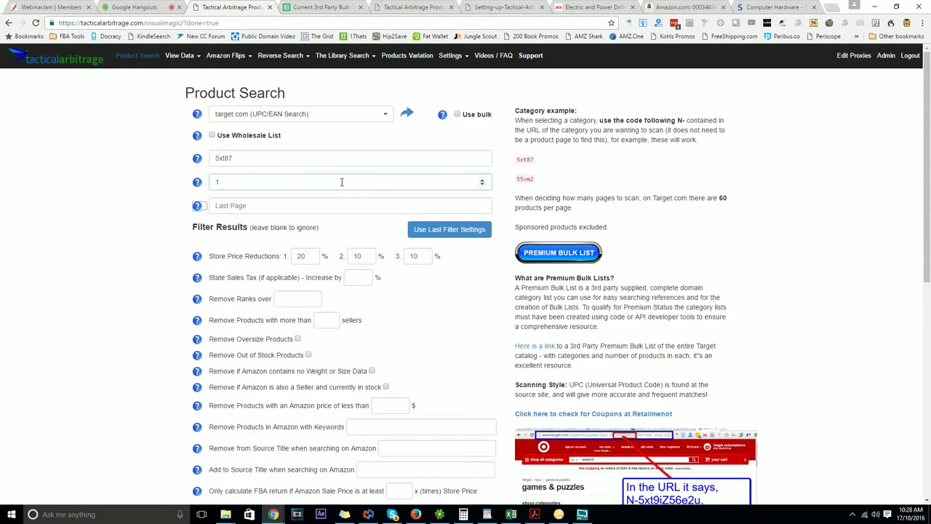
pyautogui.press('Tab')
pyautogui.write('1')
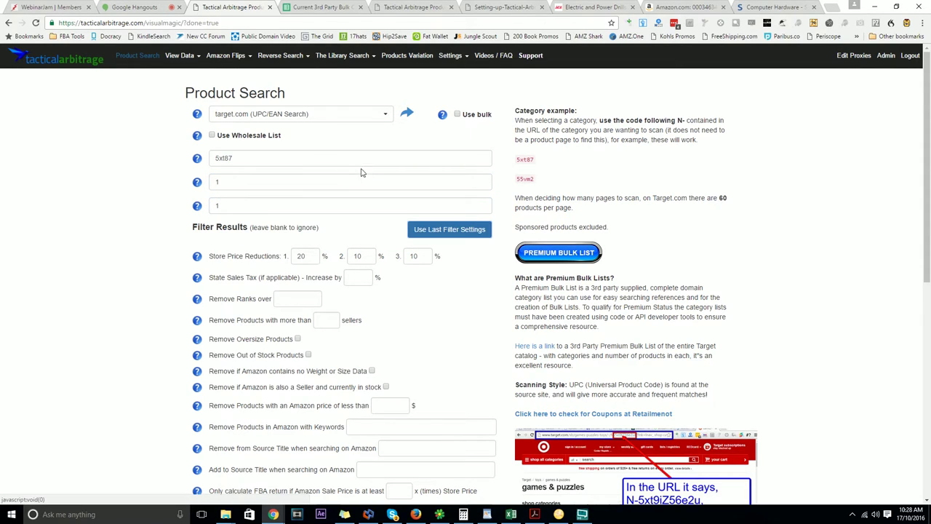
# Clear all three store price reduction percentages and submit the target.com scan.
pyautogui.scroll(-1, 205, 202)
pyautogui.scroll(-4, 206, 202)
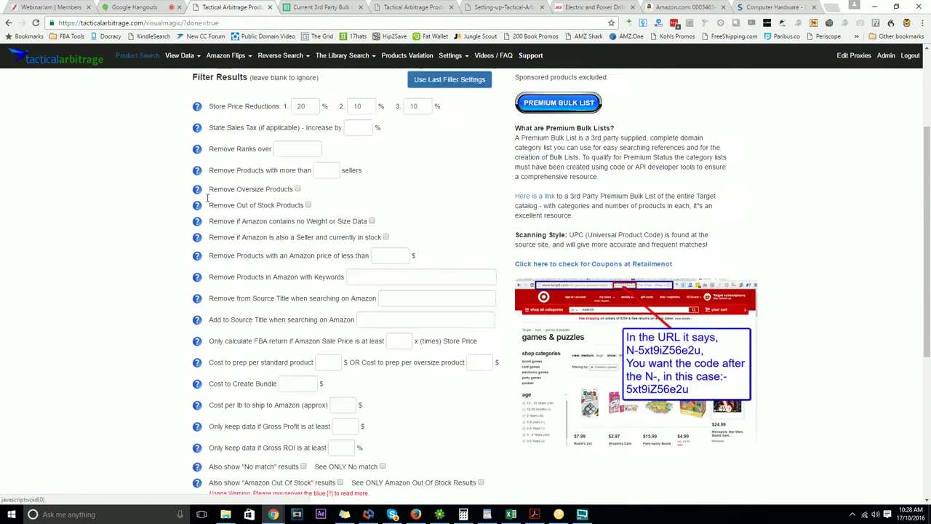
pyautogui.scroll(4, 207, 202)
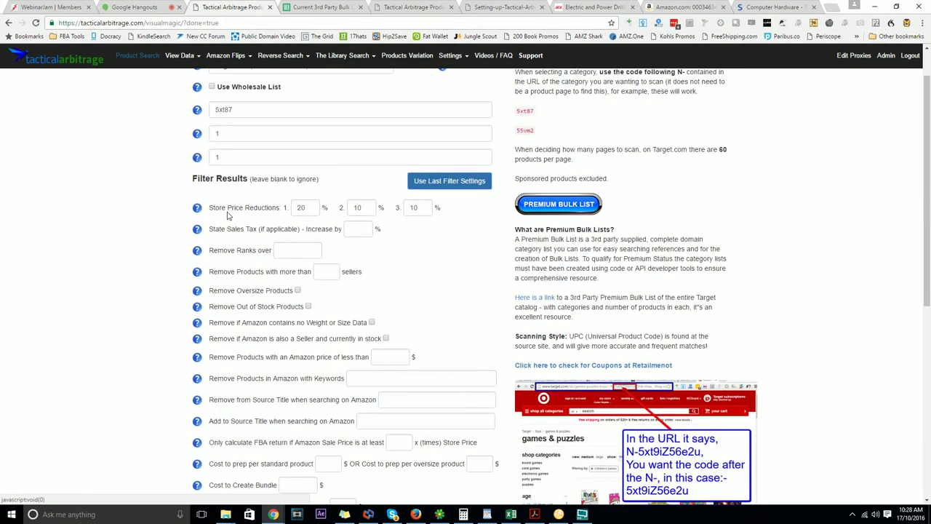
pyautogui.click(306, 208)
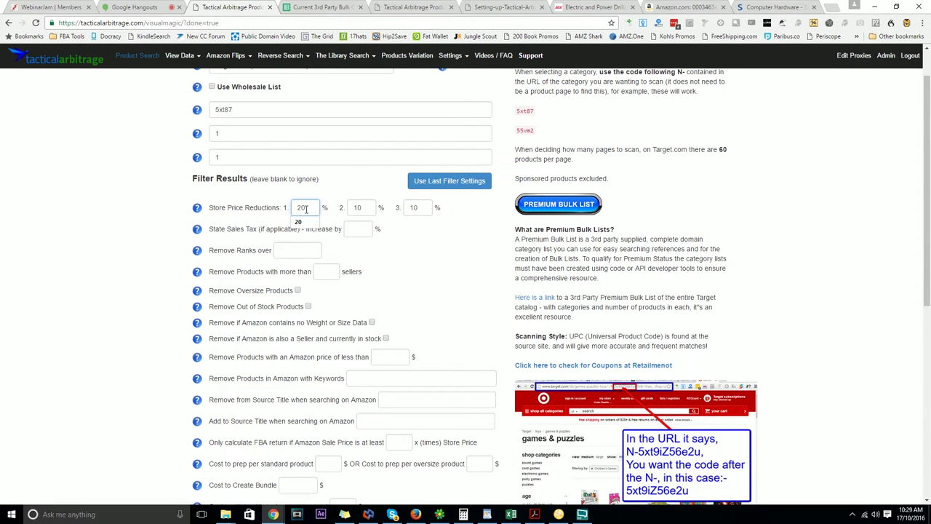
pyautogui.press('BackSpace')
pyautogui.press('BackSpace')
pyautogui.press('Tab')
pyautogui.press('BackSpace')
pyautogui.press('Tab')
pyautogui.press('BackSpace')
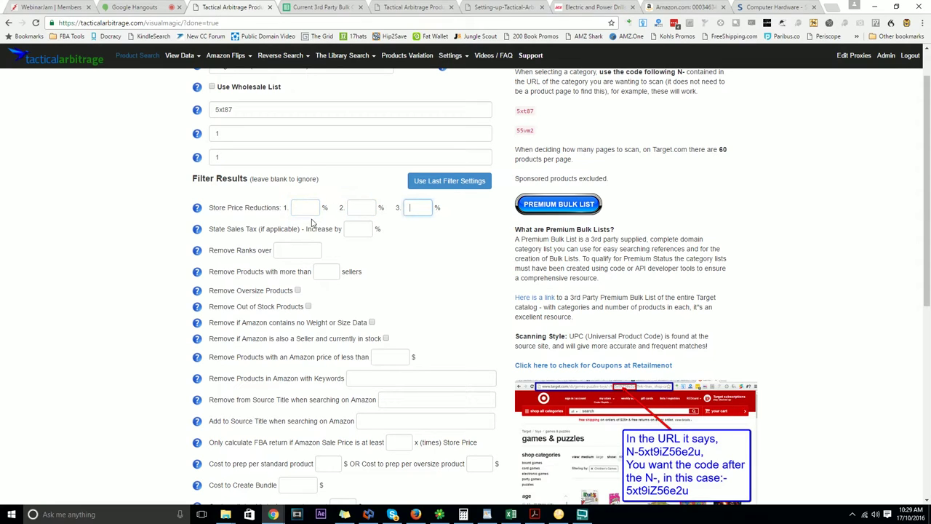
pyautogui.click(72, 202)
pyautogui.scroll(-5, 73, 207)
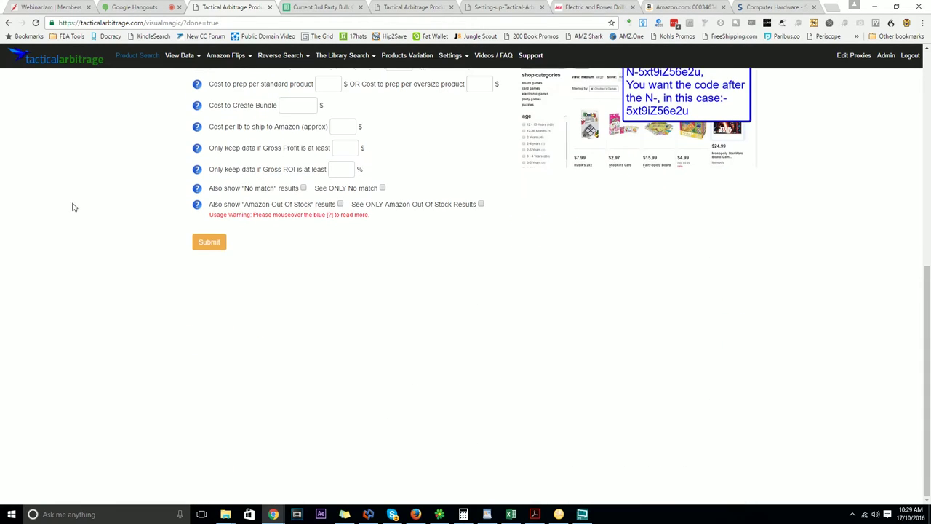
pyautogui.click(207, 246)
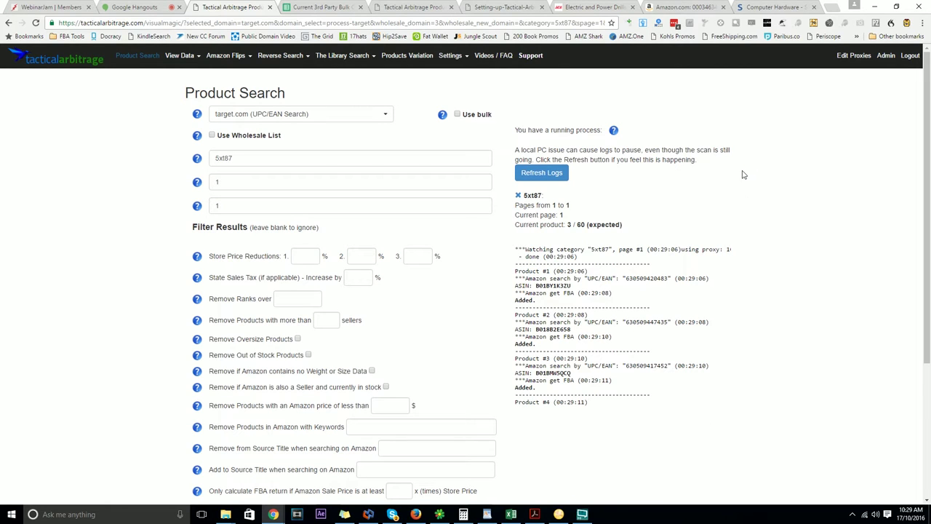
# Examine the timestamps of the first products in the running scan's log.
pyautogui.scroll(-2, 743, 174)
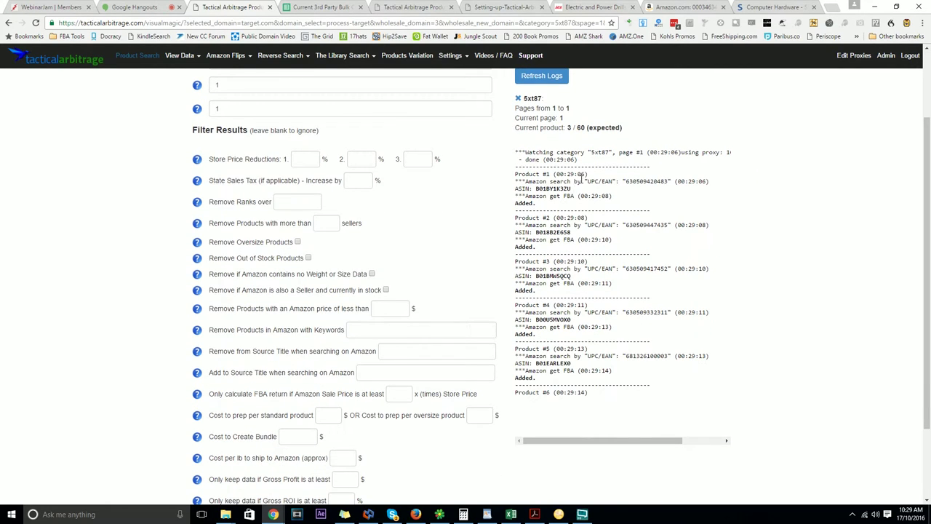
pyautogui.moveTo(581, 175); pyautogui.dragTo(525, 175)
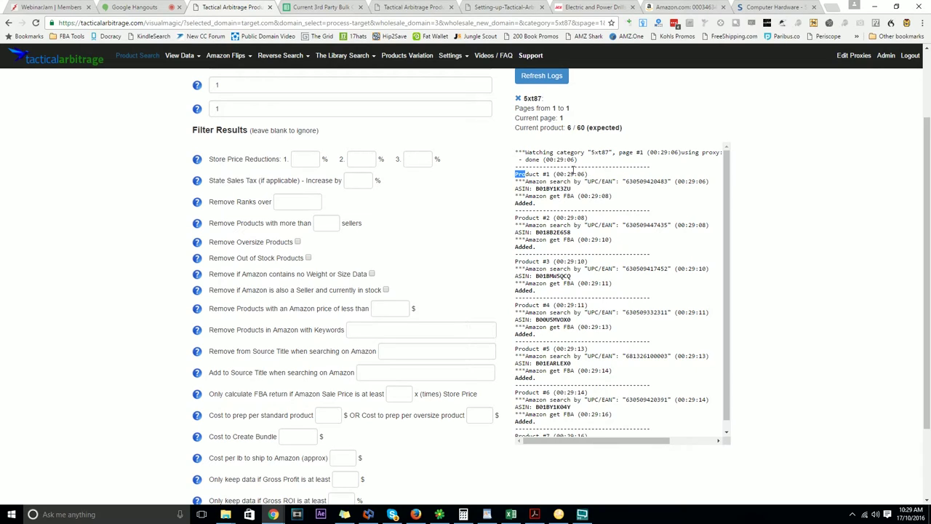
pyautogui.moveTo(588, 175); pyautogui.dragTo(539, 174)
pyautogui.click(522, 172)
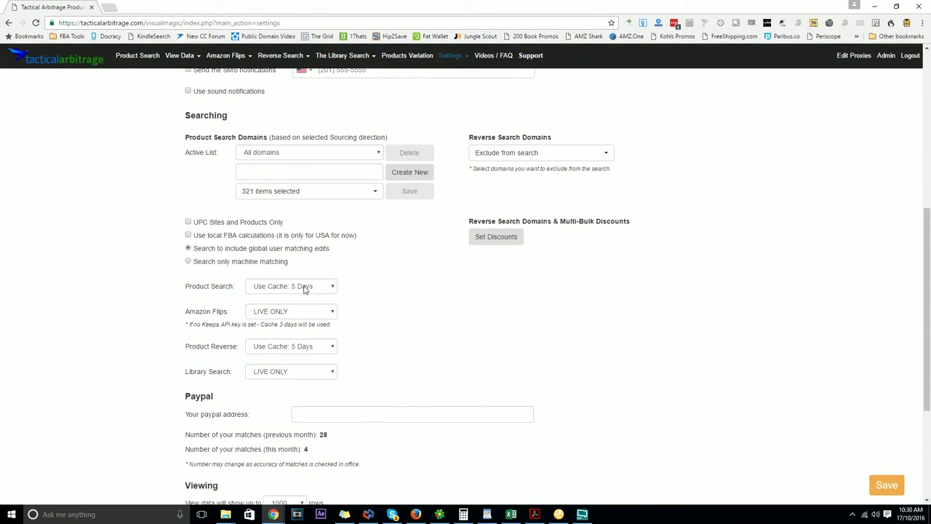
# Check the cache duration choices for Product Search in the settings without changing them, and leave the settings window.
pyautogui.click(305, 288)
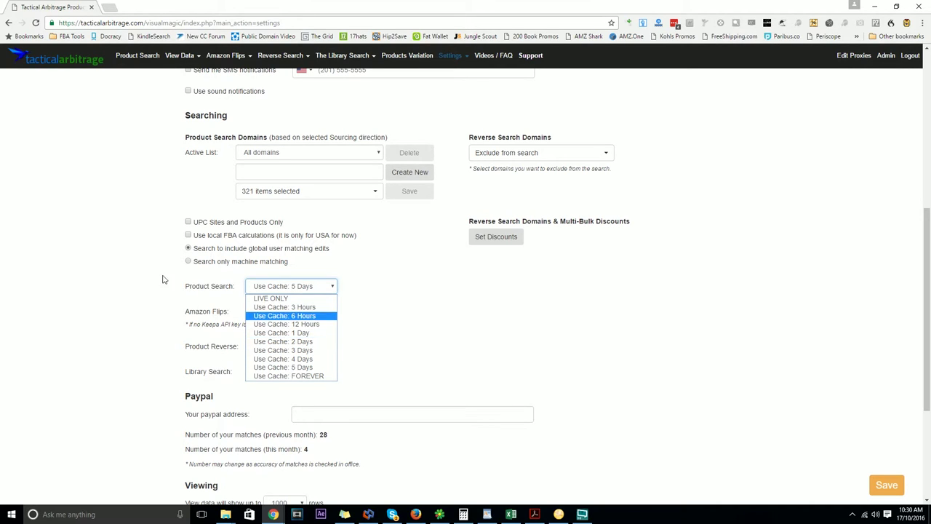
pyautogui.click(144, 291)
pyautogui.click(919, 6)
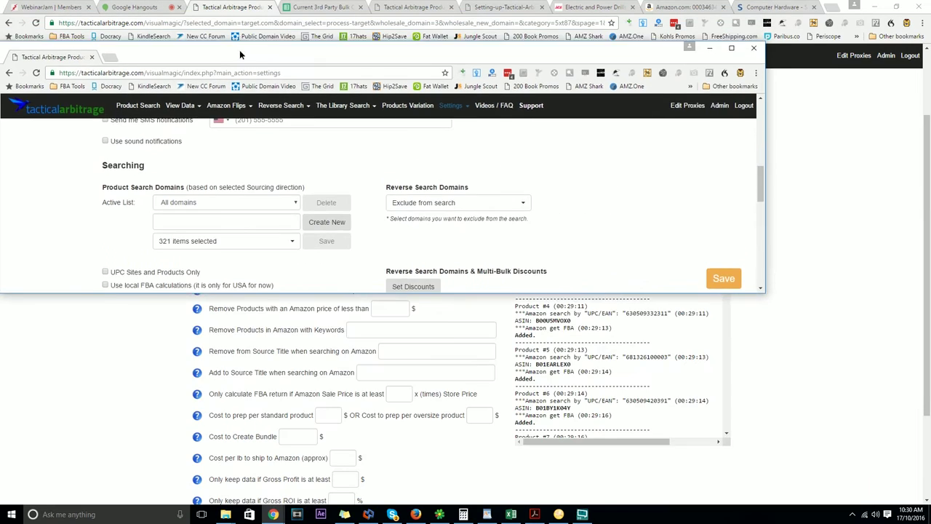
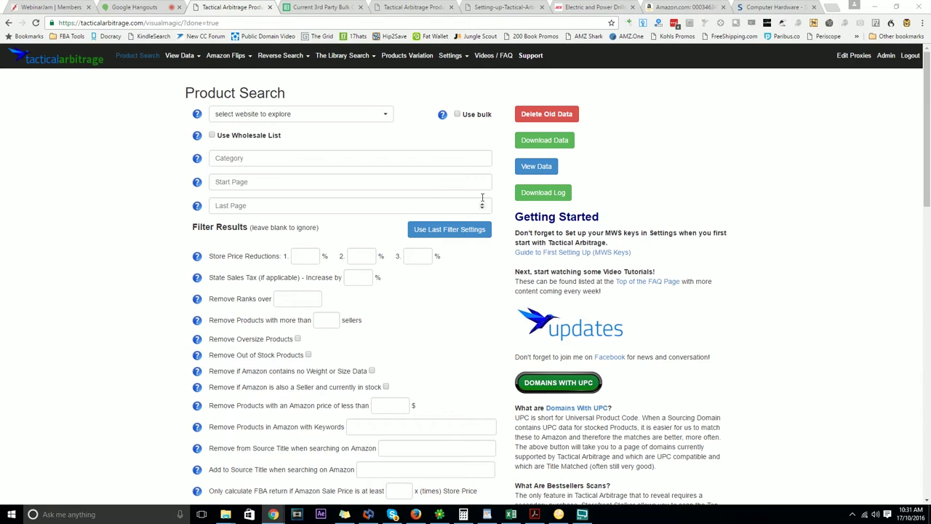
# Download the log of the finished scan and open last_ps_logs (3).txt in Notepad++.
pyautogui.click(546, 196)
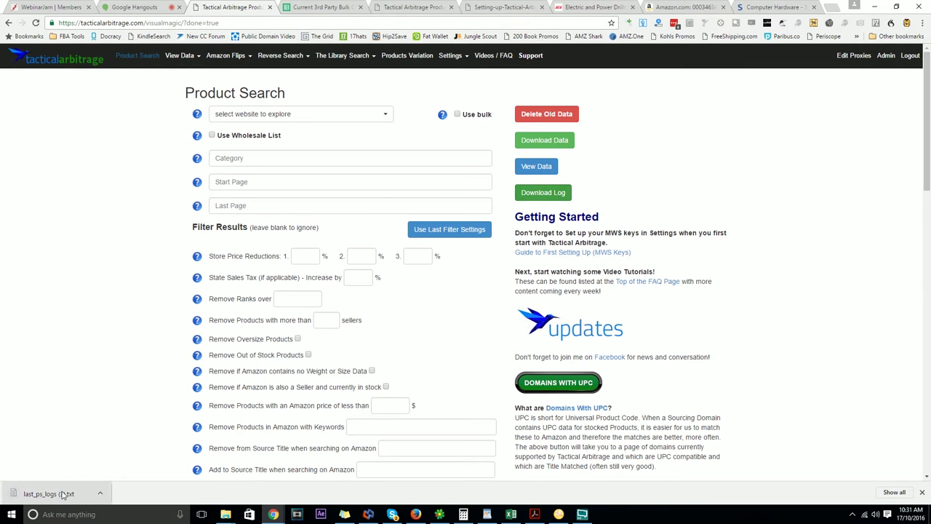
pyautogui.click(99, 492)
pyautogui.click(133, 464)
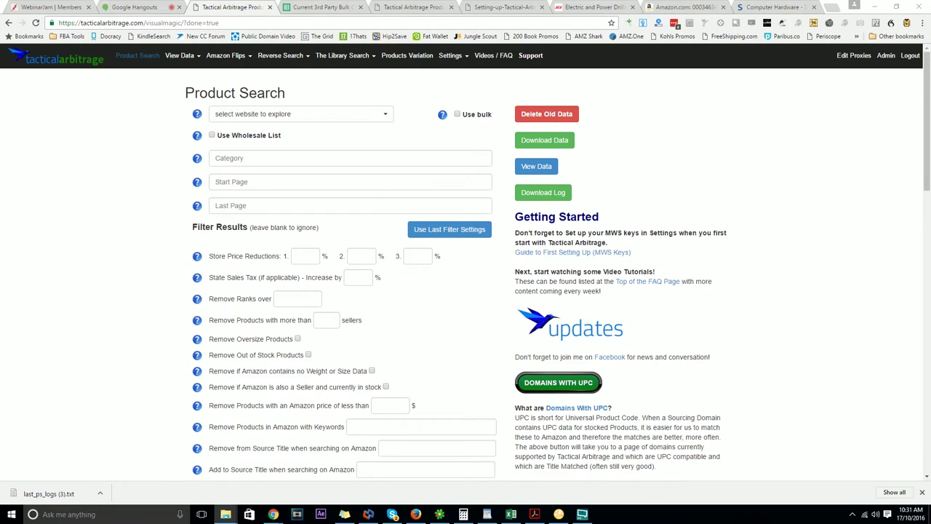
pyautogui.press('Return')
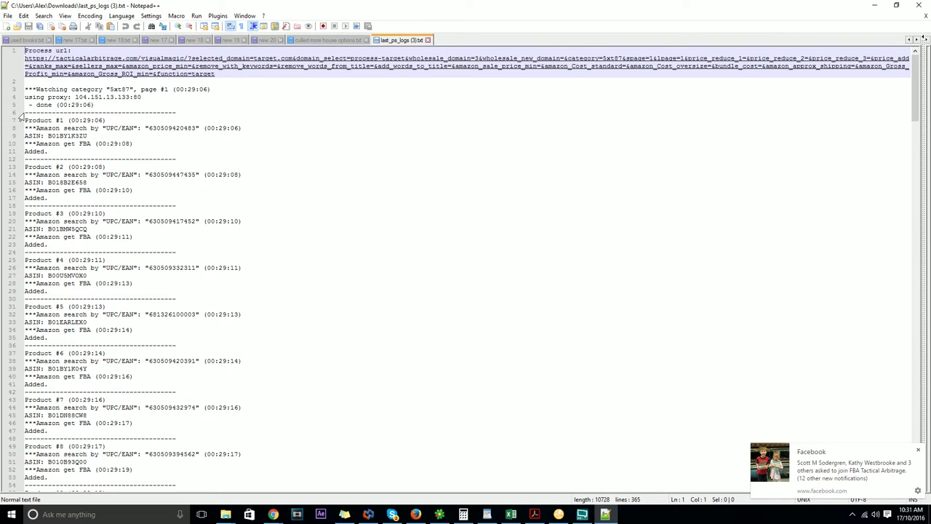
# Examine the first product's entry and the process URL in the log, and minimize Notepad++.
pyautogui.moveTo(27, 112); pyautogui.dragTo(154, 151)
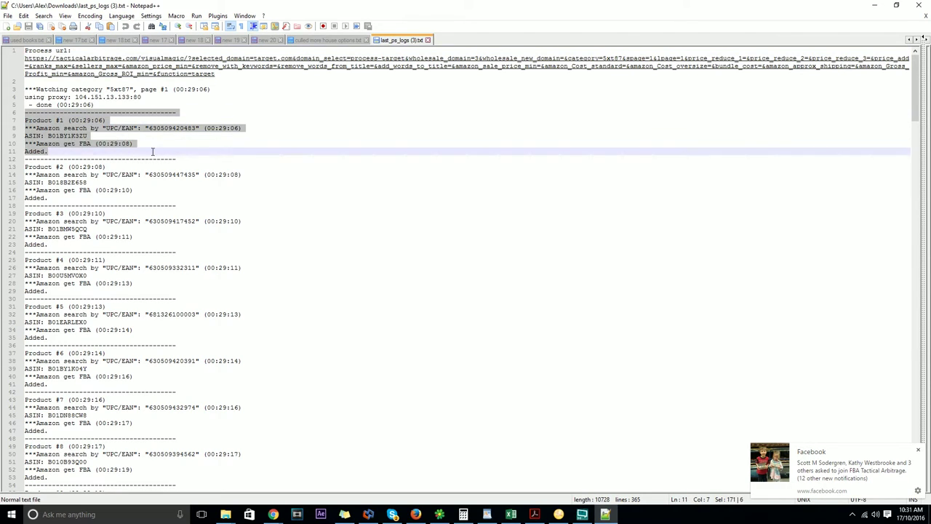
pyautogui.click(293, 153)
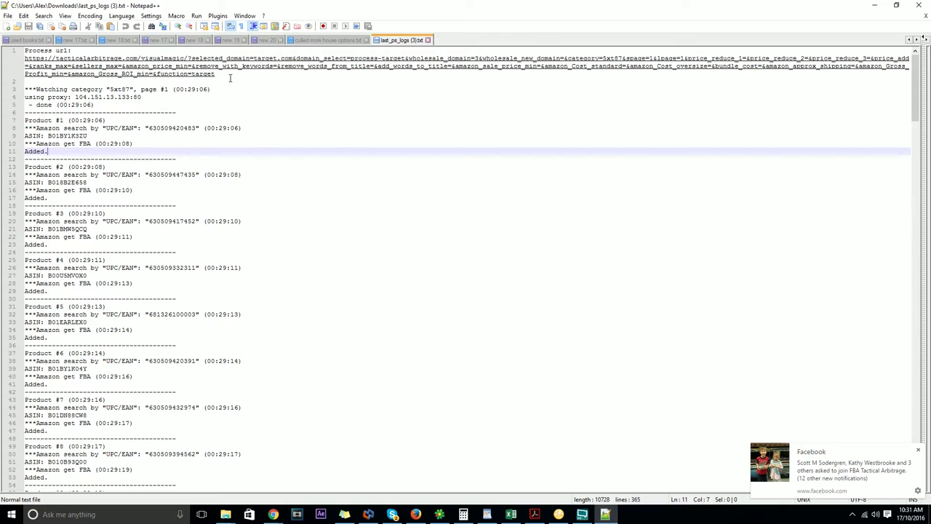
pyautogui.moveTo(225, 75); pyautogui.dragTo(58, 50)
pyautogui.click(176, 159)
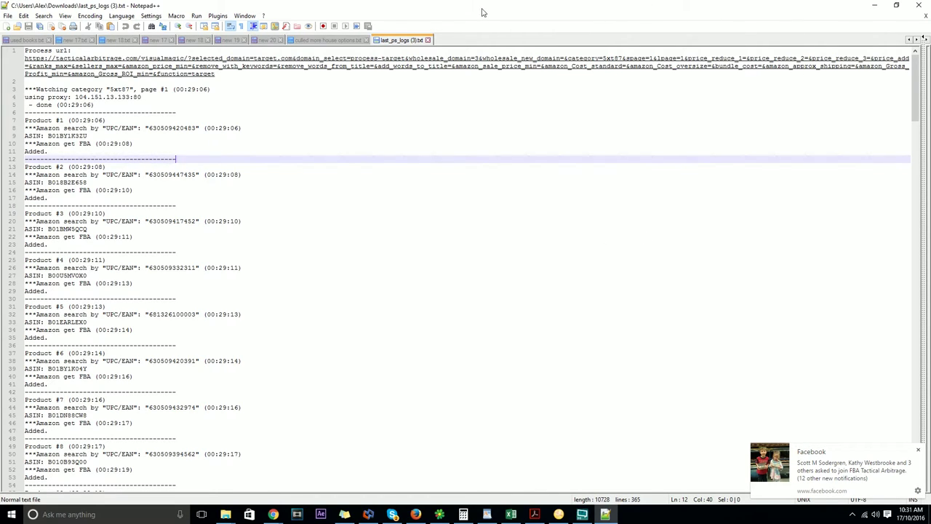
pyautogui.click(874, 5)
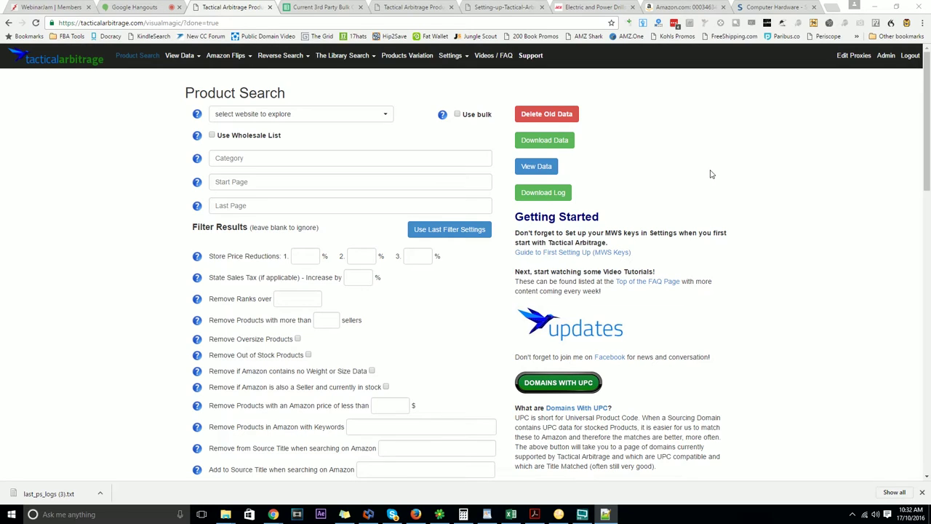
# Look through the available Filter Results options on the Product Search form.
pyautogui.scroll(-1, 710, 176)
pyautogui.scroll(1, 710, 176)
pyautogui.scroll(-3, 405, 159)
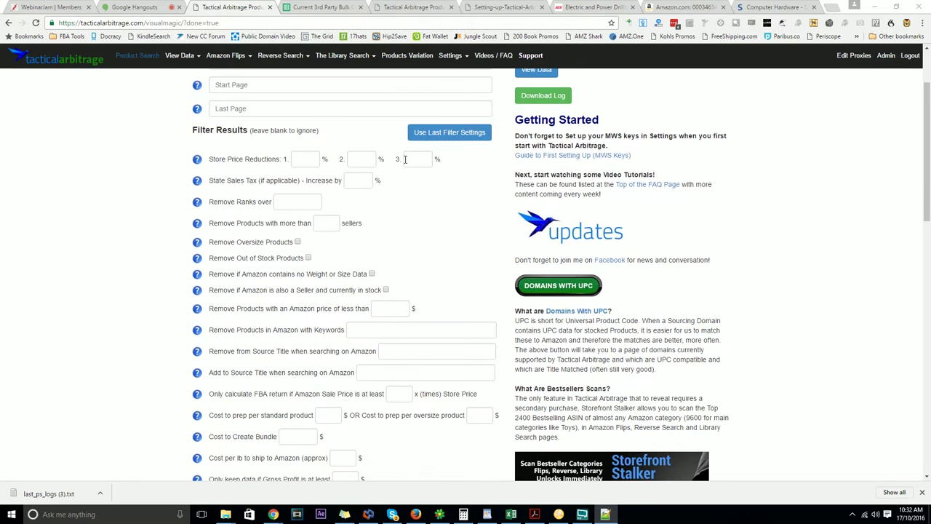
pyautogui.scroll(1, 400, 165)
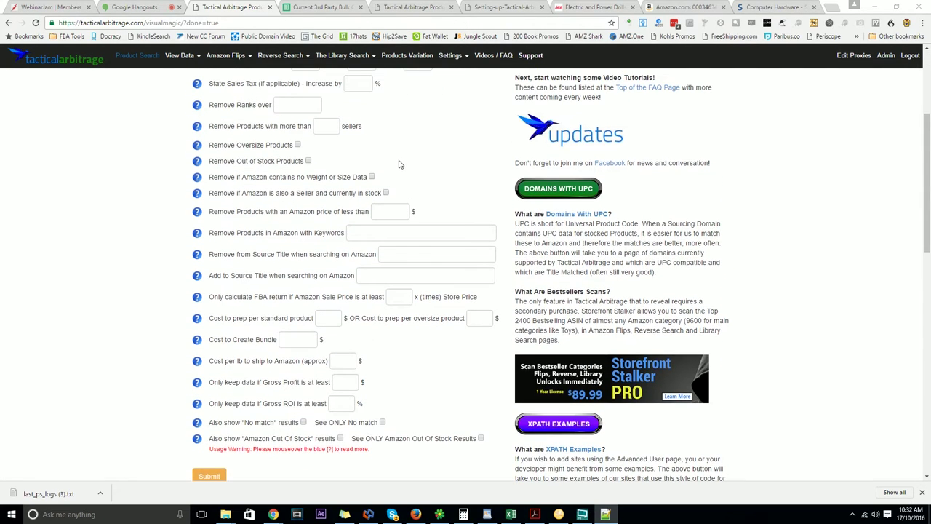
pyautogui.scroll(2, 399, 164)
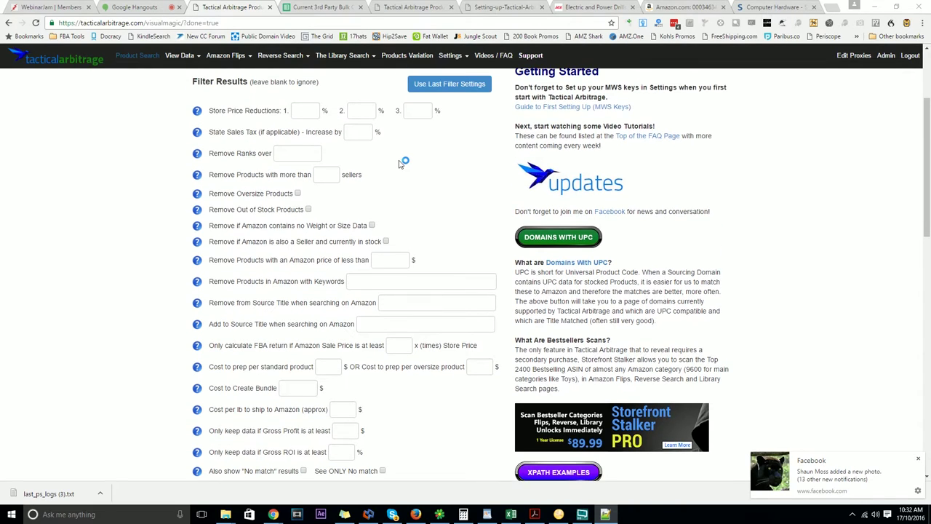
pyautogui.scroll(-1, 398, 165)
pyautogui.scroll(-3, 251, 109)
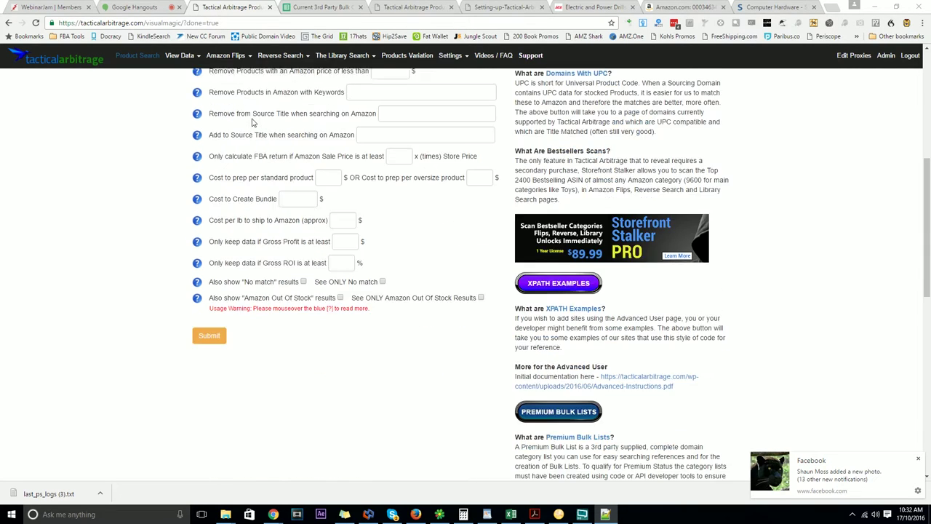
pyautogui.scroll(3, 255, 116)
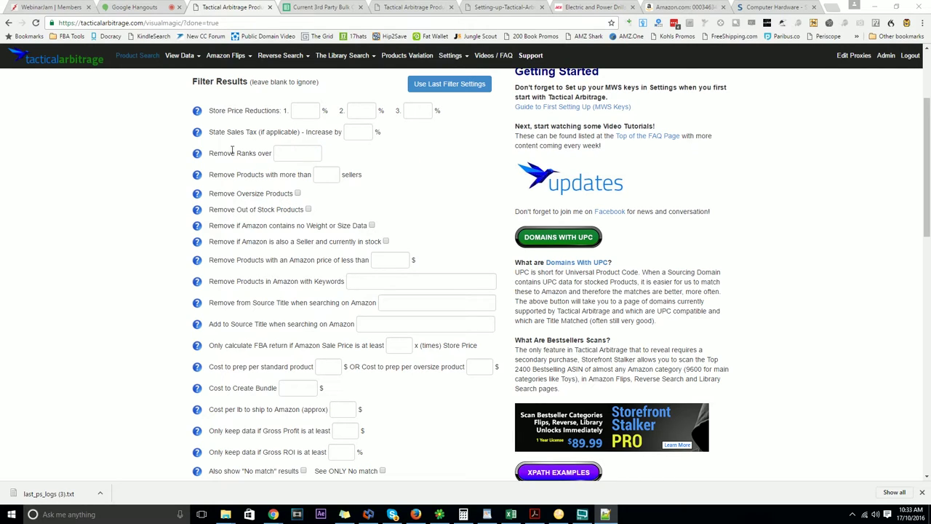
# Set the filter to remove products with sales ranks over 100,000.
pyautogui.click(302, 156)
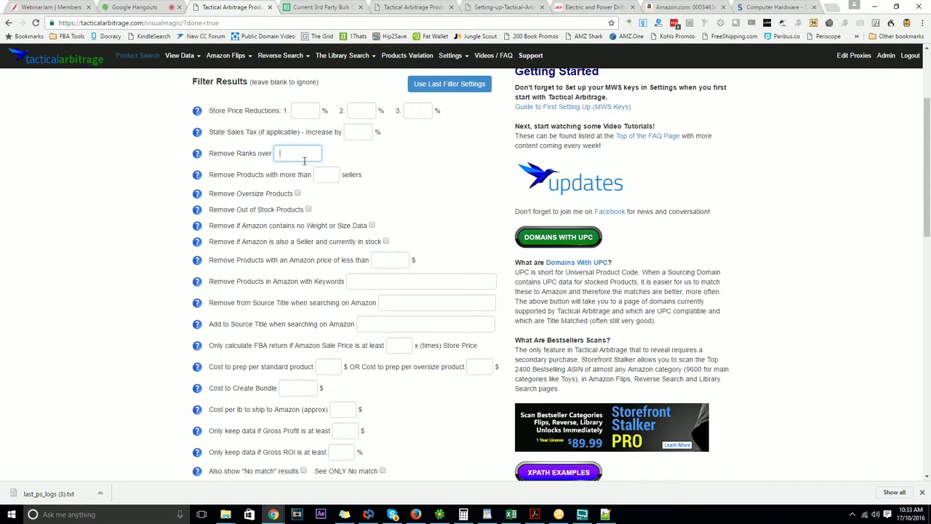
pyautogui.write('100,000')
pyautogui.scroll(2, 139, 196)
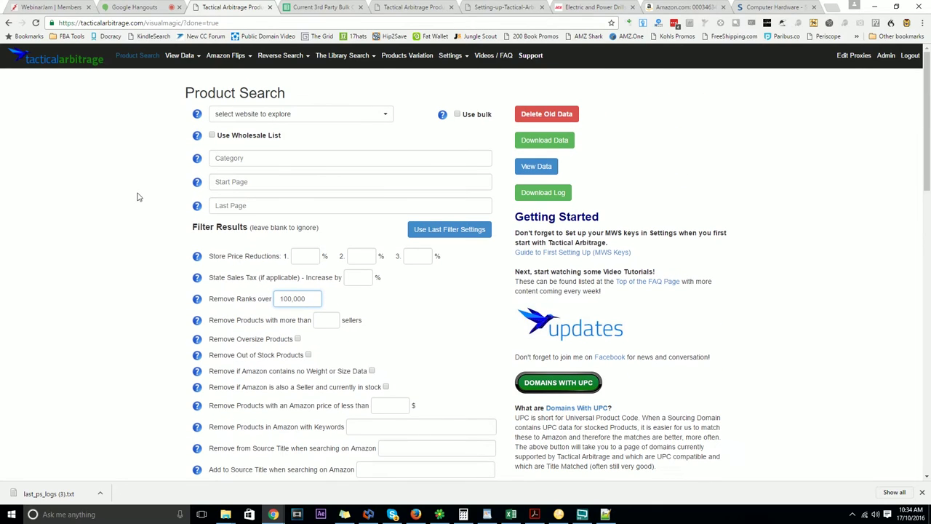
# Open the Product Search results in a new tab, and return to the form to point out the Remove Out of Stock Products filter.
pyautogui.click(182, 59)
pyautogui.click(191, 79)
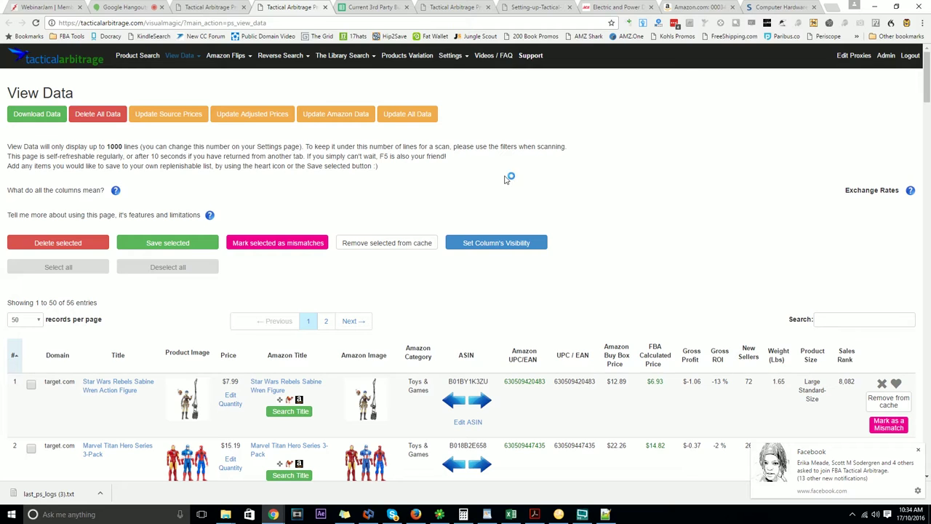
pyautogui.click(193, 6)
pyautogui.scroll(-2, 200, 242)
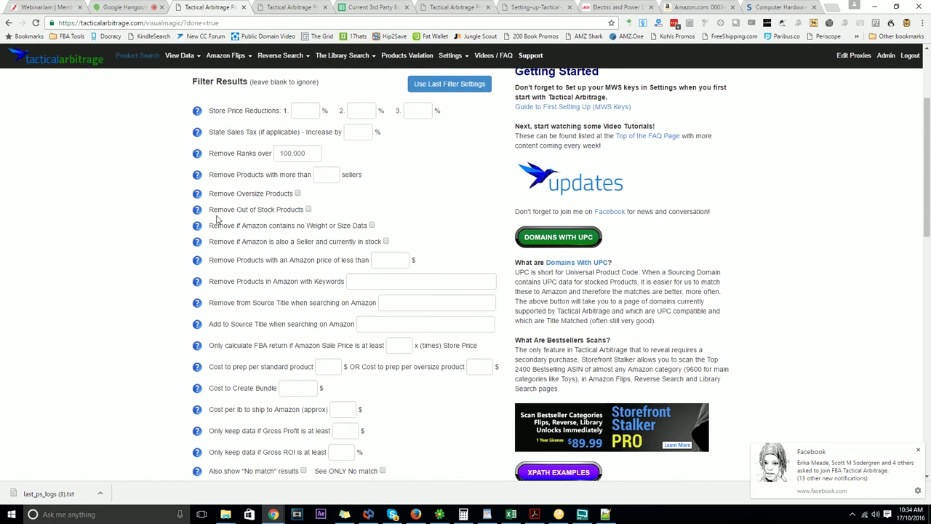
pyautogui.moveTo(210, 210); pyautogui.dragTo(304, 210)
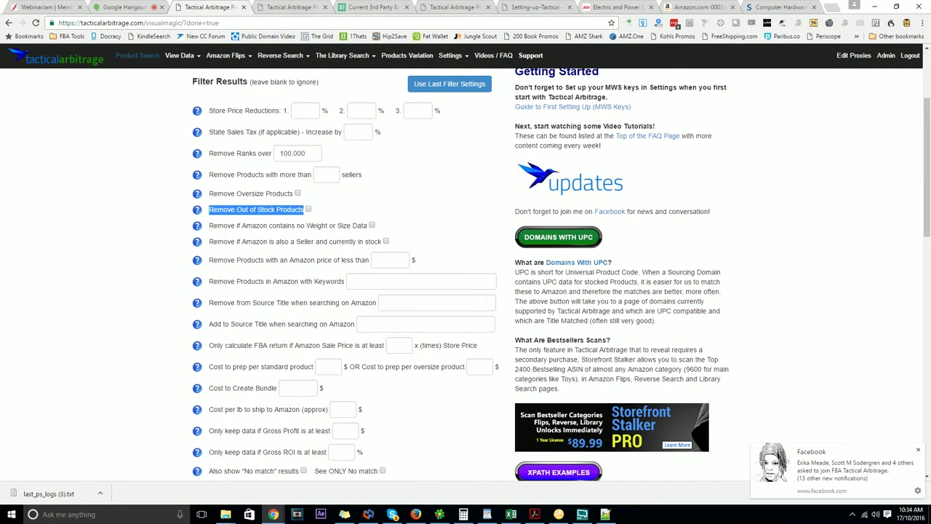
# Switch back to the View Data results and look through the listed target.com products and their price and profit columns.
pyautogui.click(288, 7)
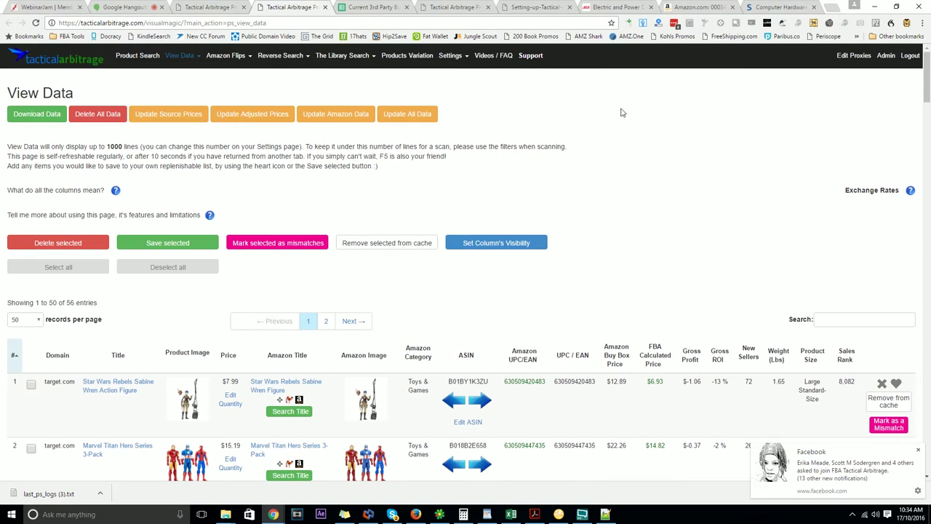
pyautogui.scroll(-3, 656, 134)
pyautogui.scroll(-6, 655, 135)
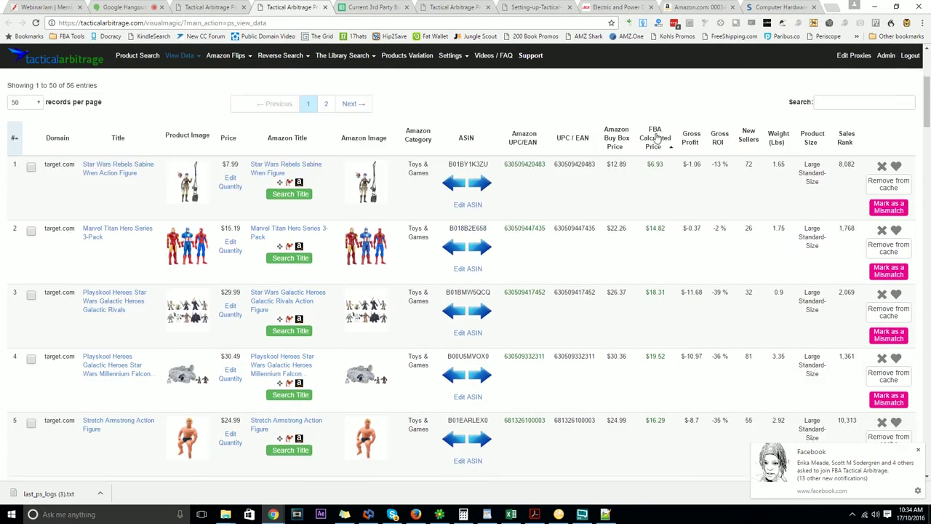
pyautogui.scroll(-5, 656, 142)
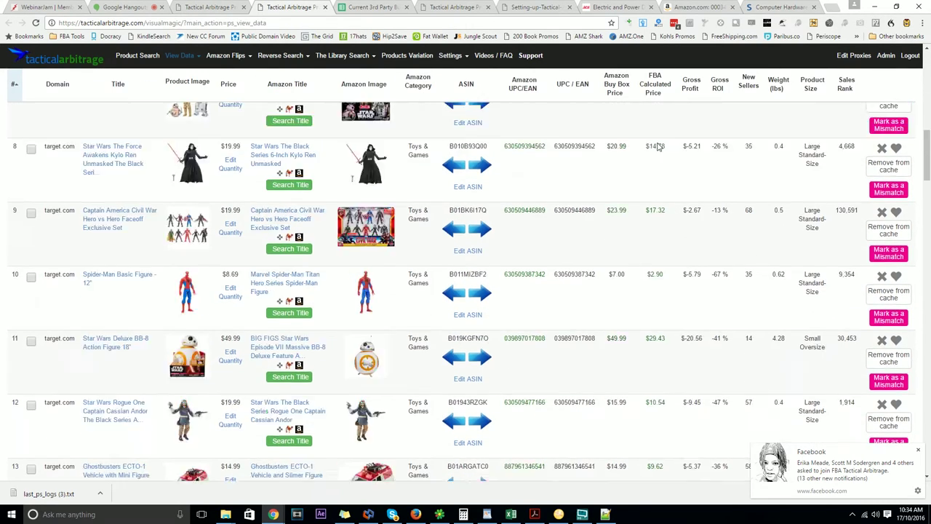
pyautogui.scroll(9, 660, 149)
pyautogui.scroll(3, 664, 156)
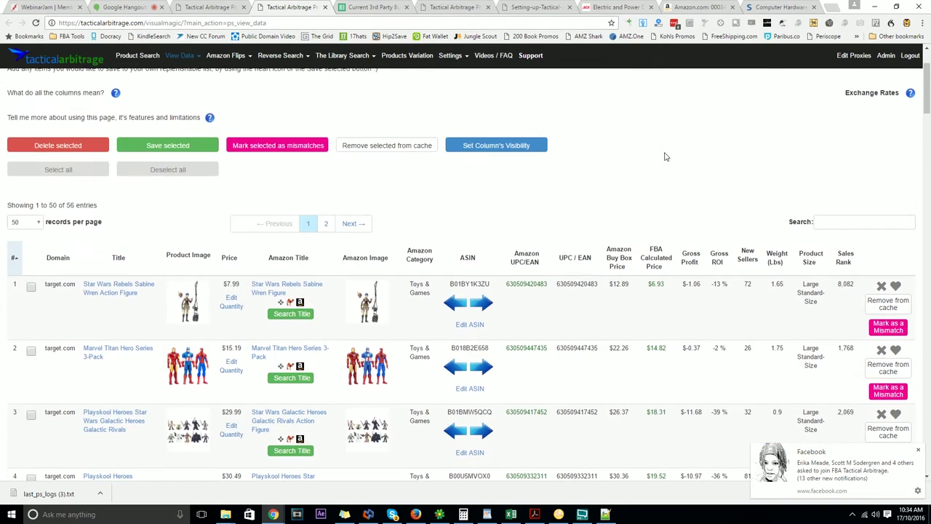
# Look through the target.com results and examine the ROI, sales rank and Keepa link of the Star Wars BB-8 C-3PO RO-4LO product.
pyautogui.scroll(-1, 669, 212)
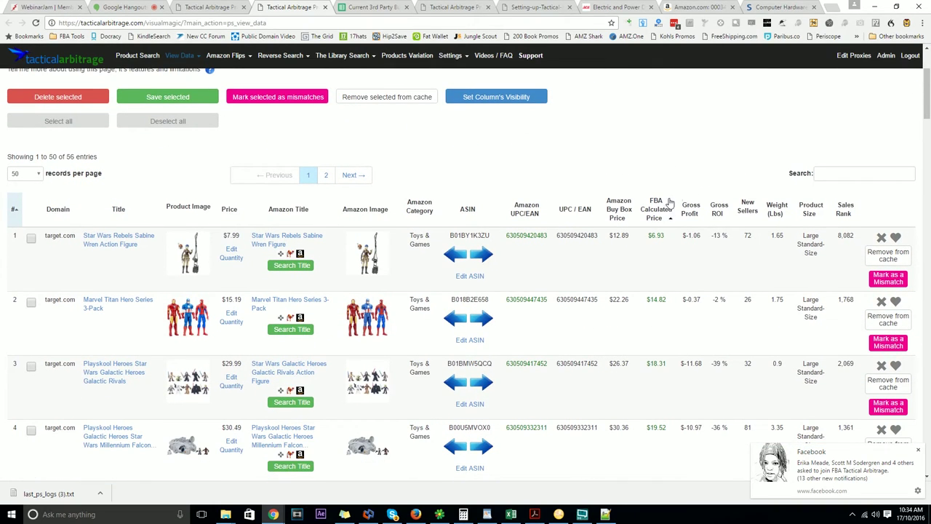
pyautogui.scroll(-6, 676, 187)
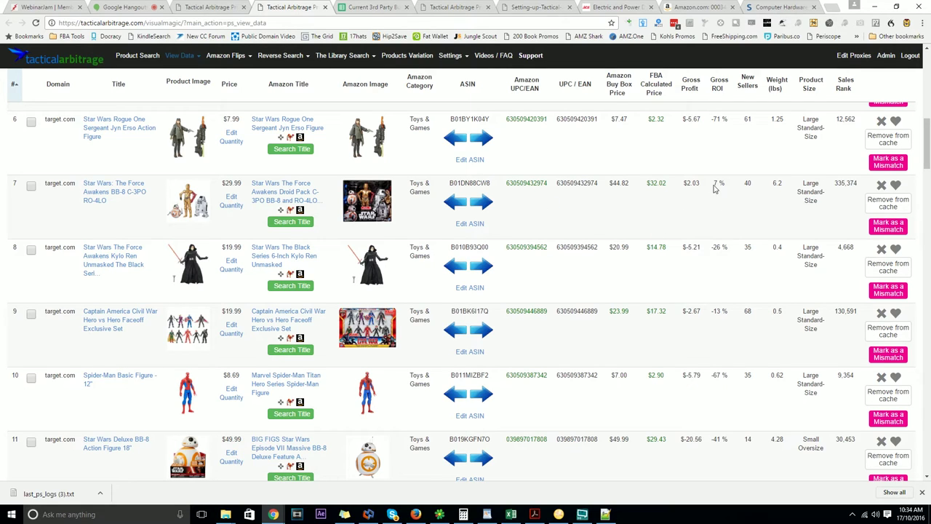
pyautogui.moveTo(713, 184); pyautogui.dragTo(727, 184)
pyautogui.moveTo(719, 184); pyautogui.dragTo(717, 184)
pyautogui.click(719, 184)
pyautogui.tripleClick(724, 184)
pyautogui.moveTo(834, 183); pyautogui.dragTo(859, 183)
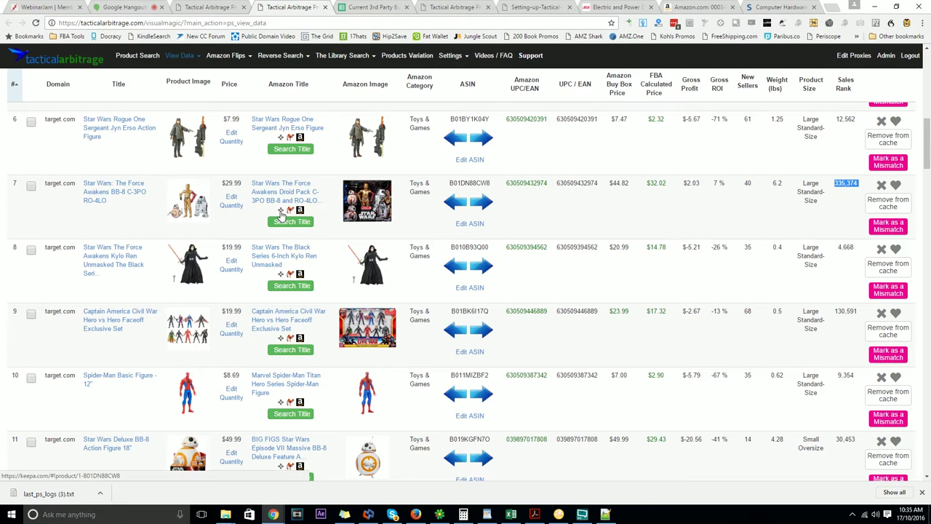
pyautogui.moveTo(281, 214)
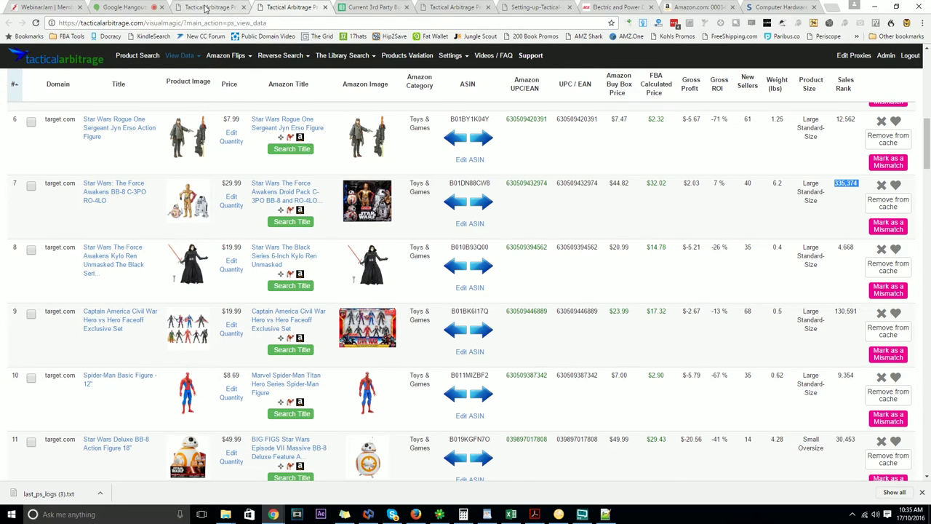
# Return to the Product Search form and view the category examples and coupon links for acehardware.com and allegromedical.com.
pyautogui.click(205, 7)
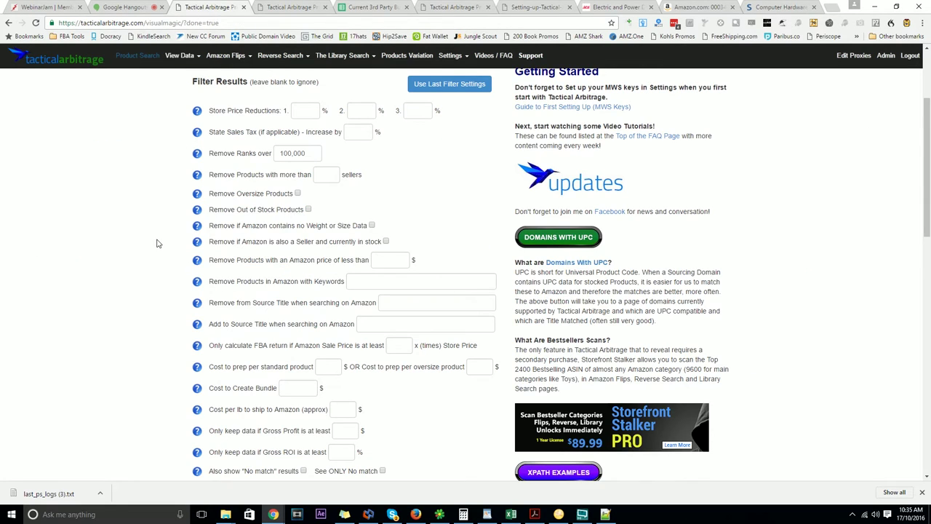
pyautogui.scroll(2, 156, 243)
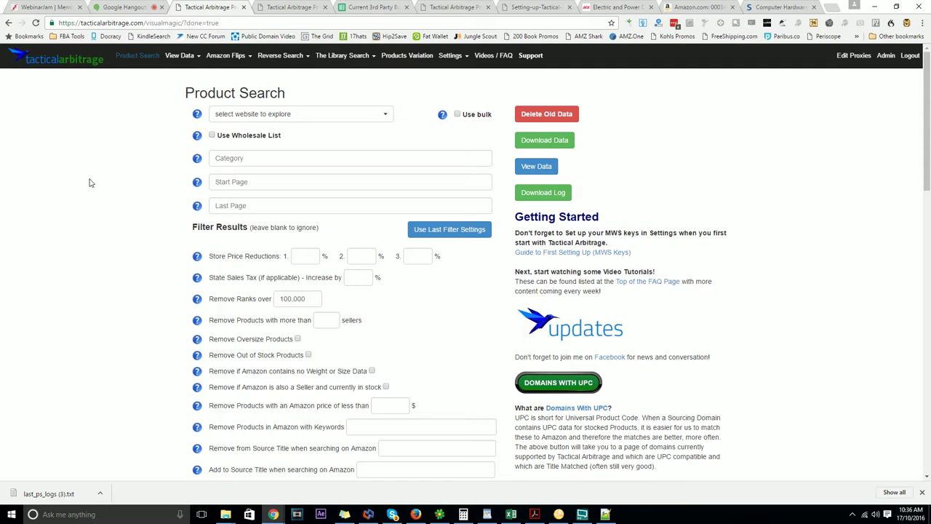
pyautogui.click(267, 119)
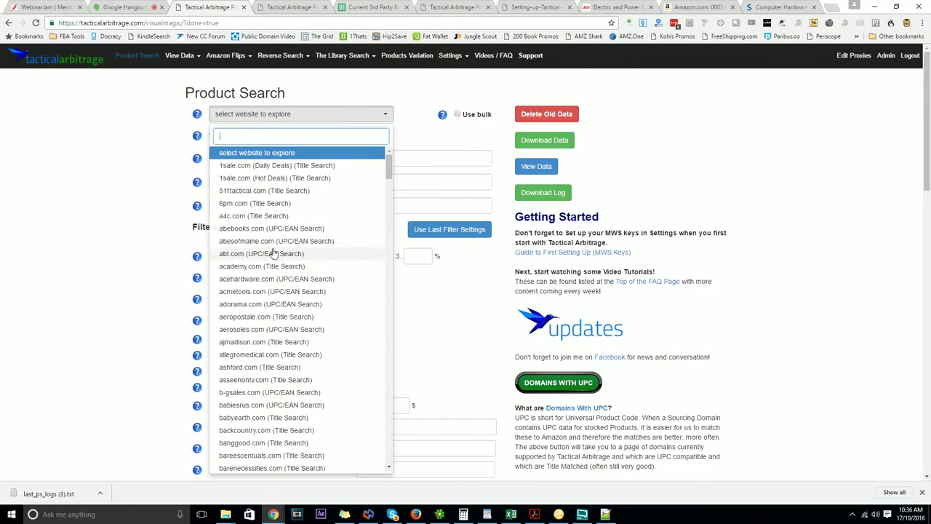
pyautogui.click(279, 281)
pyautogui.scroll(-2, 278, 192)
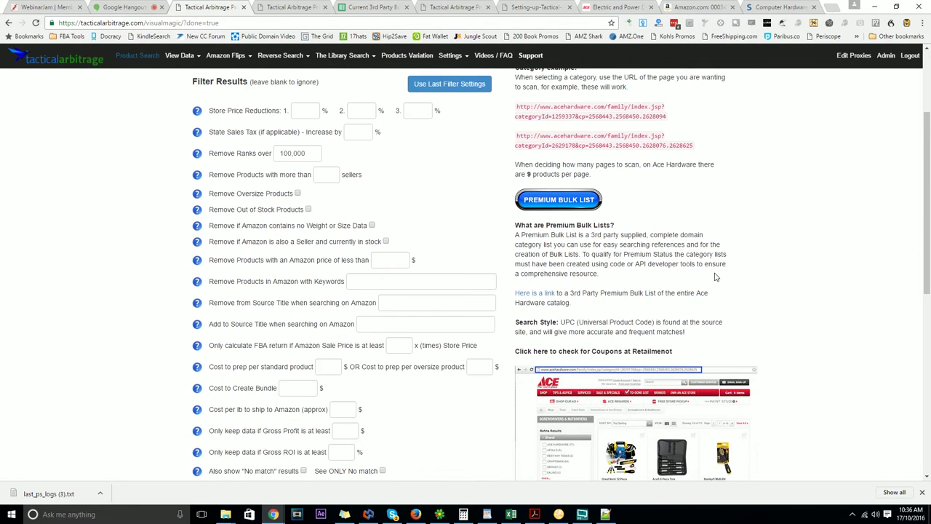
pyautogui.scroll(2, 276, 191)
pyautogui.click(273, 116)
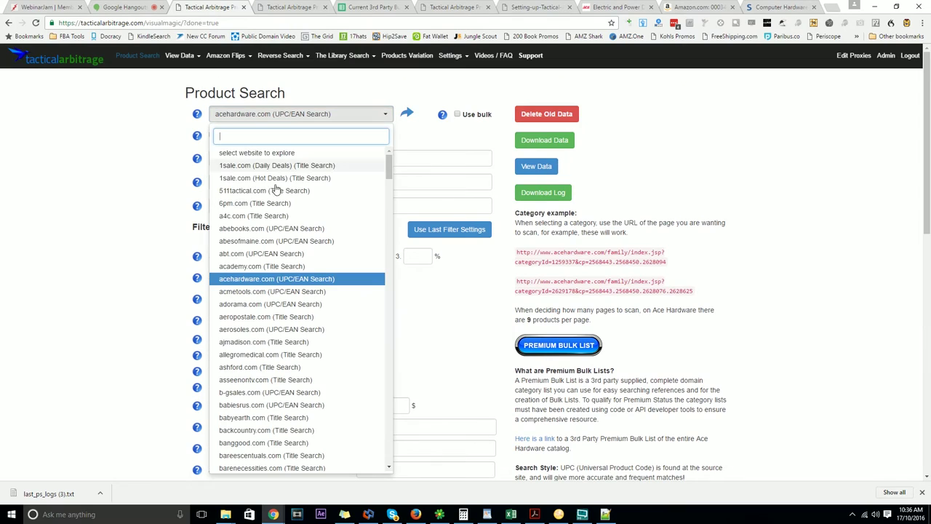
pyautogui.click(270, 355)
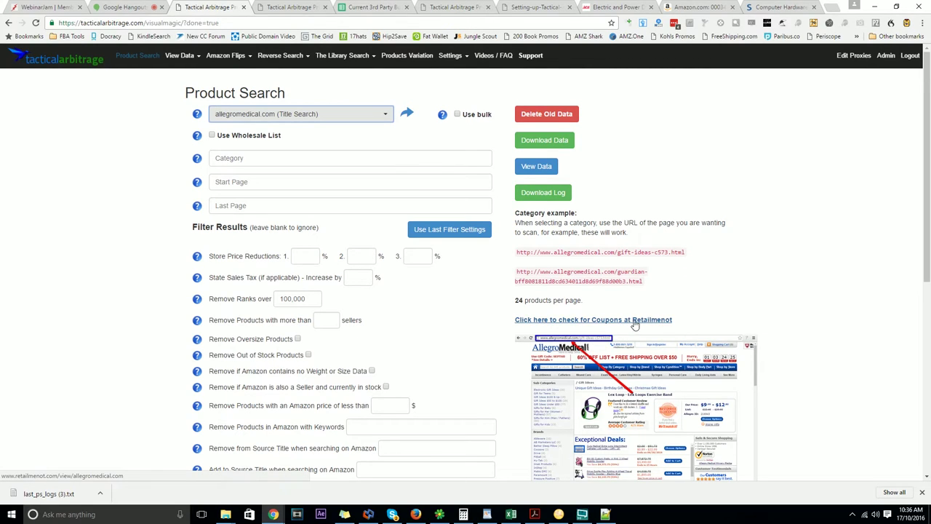
# Choose target.com (UPC/EAN Search) as the website to explore and open its Retailmenot coupon page.
pyautogui.click(287, 122)
pyautogui.scroll(-3, 289, 218)
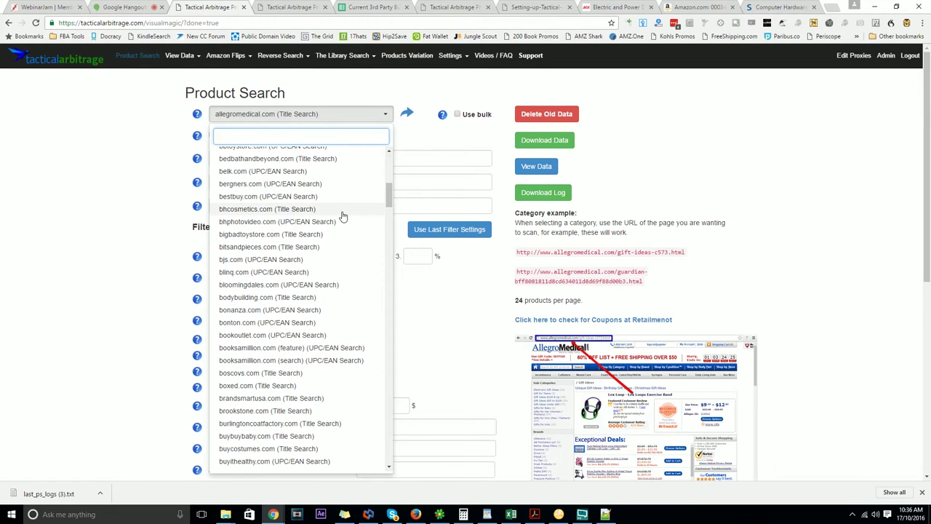
pyautogui.moveTo(389, 196); pyautogui.dragTo(404, 430)
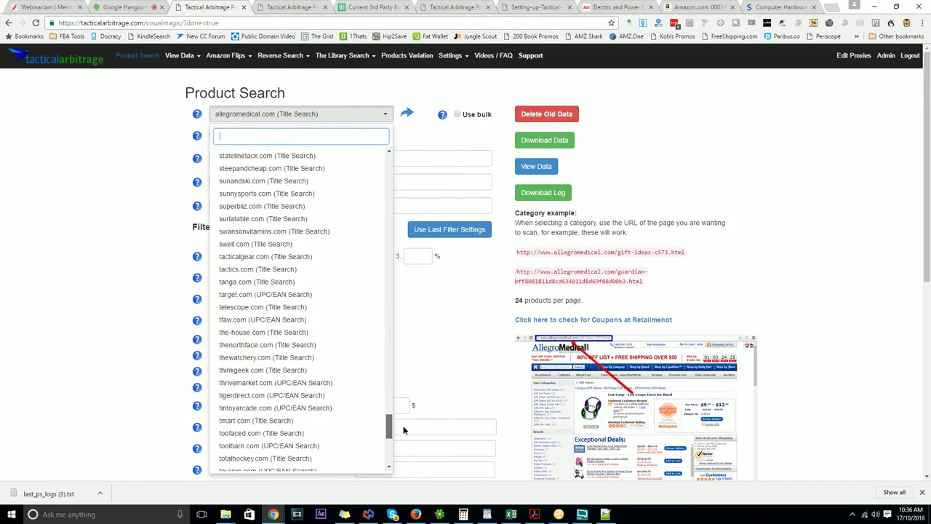
pyautogui.click(308, 295)
pyautogui.scroll(-2, 716, 312)
pyautogui.scroll(-1, 715, 313)
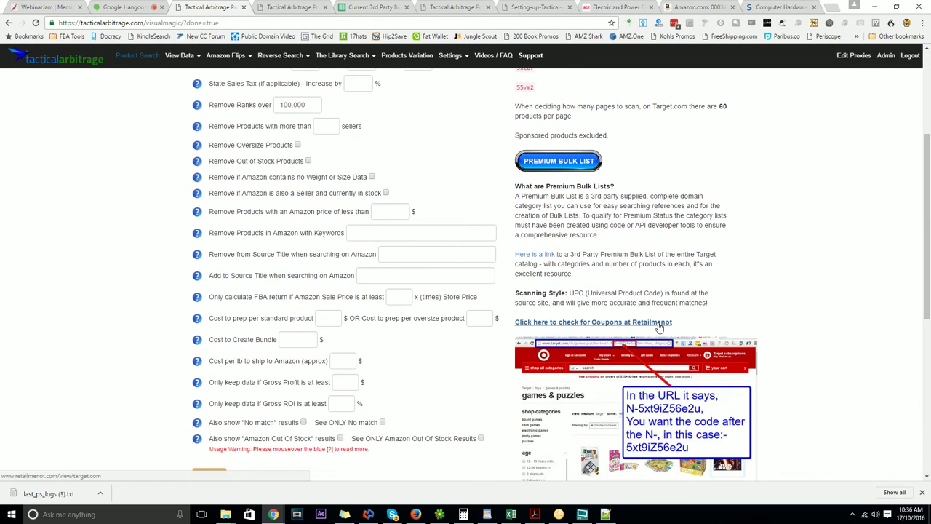
pyautogui.click(660, 323)
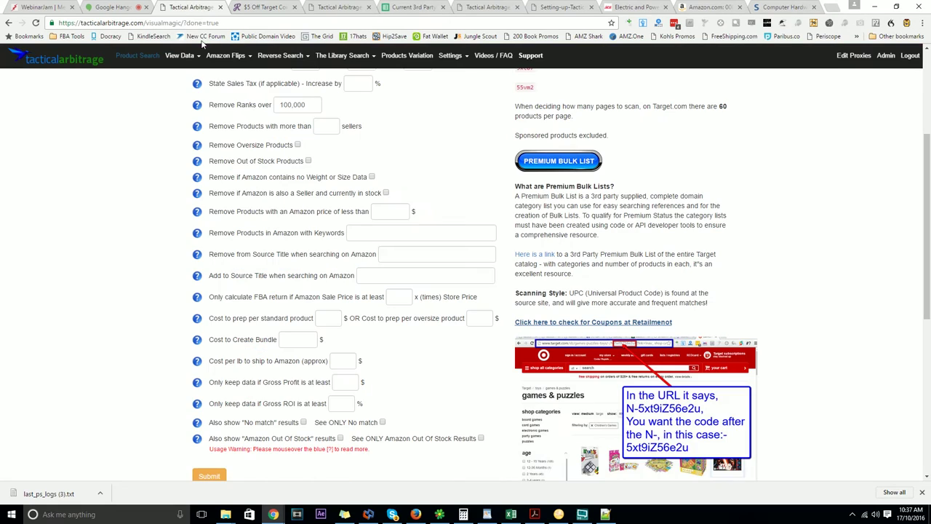
# Return to the Product Search form and set the three Store Price Reductions to 20%, 10% and 10%, pointing out each value.
pyautogui.click(195, 7)
pyautogui.scroll(3, 167, 171)
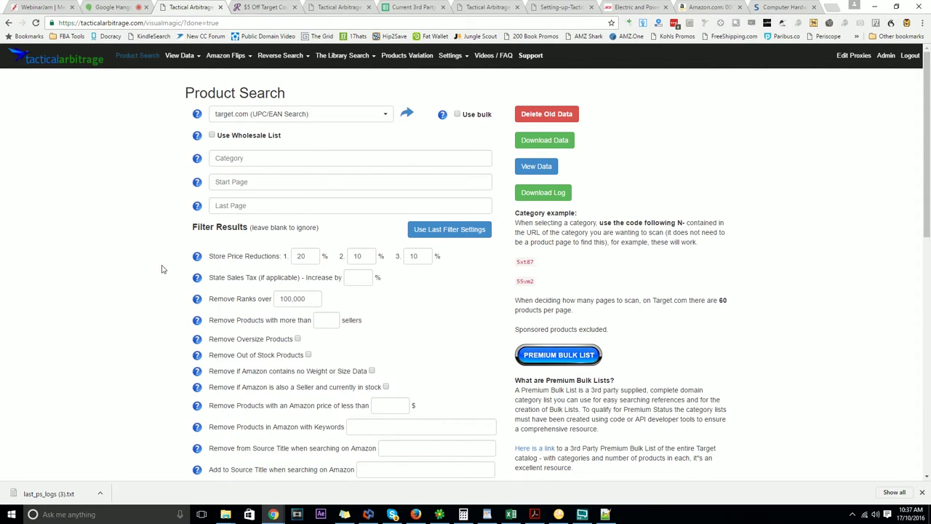
pyautogui.moveTo(209, 256); pyautogui.dragTo(302, 260)
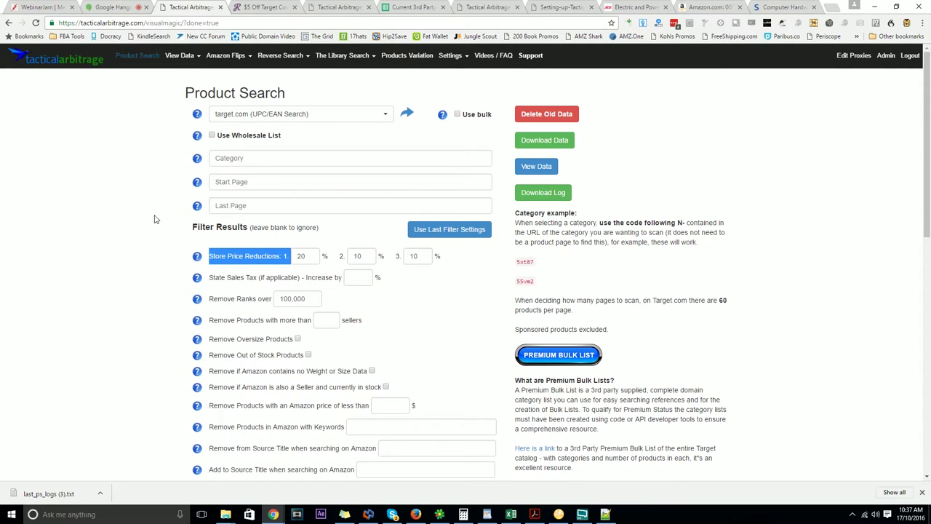
pyautogui.doubleClick(301, 256)
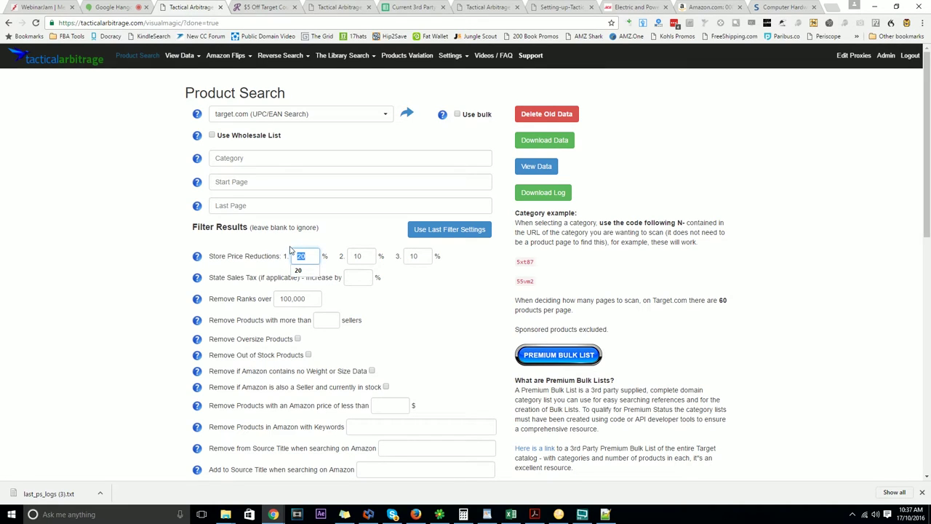
pyautogui.click(318, 244)
pyautogui.doubleClick(305, 256)
pyautogui.click(357, 256)
pyautogui.doubleClick(357, 256)
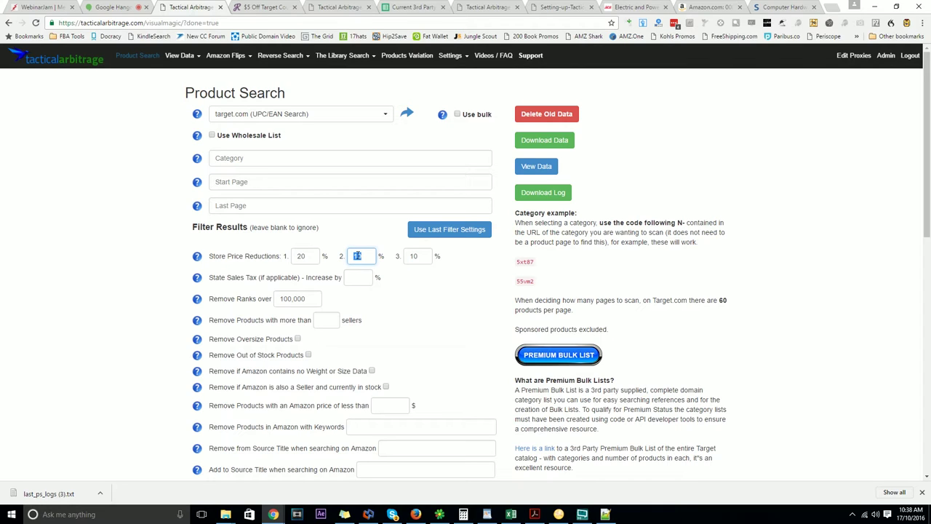
pyautogui.click(413, 256)
pyautogui.doubleClick(413, 256)
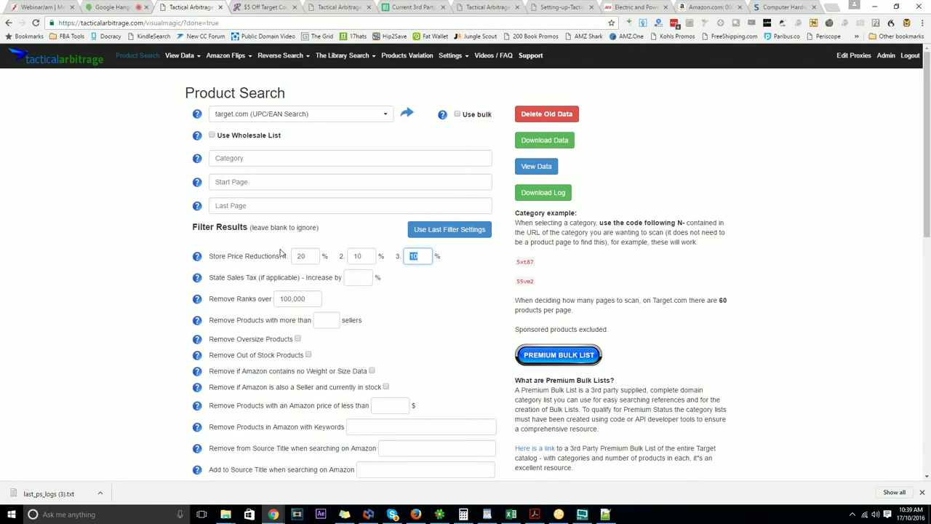
pyautogui.moveTo(290, 256); pyautogui.dragTo(208, 256)
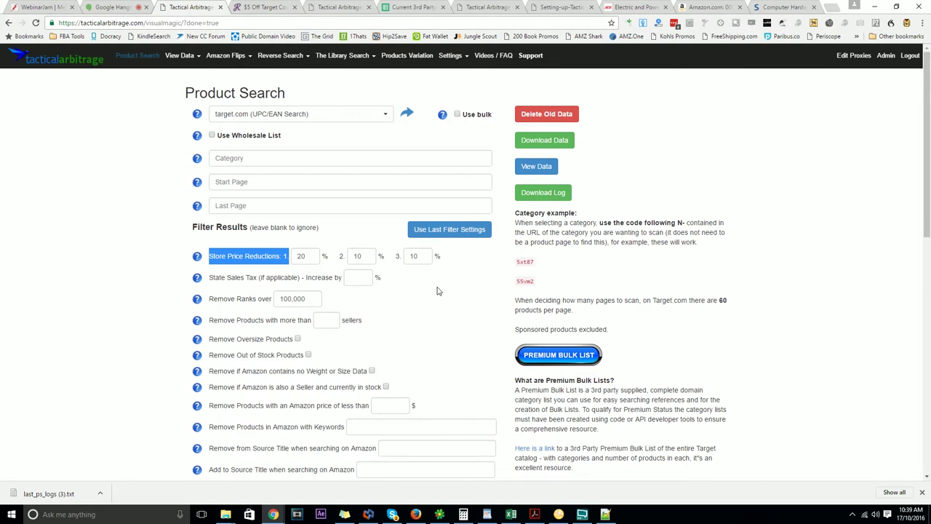
# Point out the Store Price Reductions filter and review the other filter options on the Product Search form.
pyautogui.scroll(-2, 437, 291)
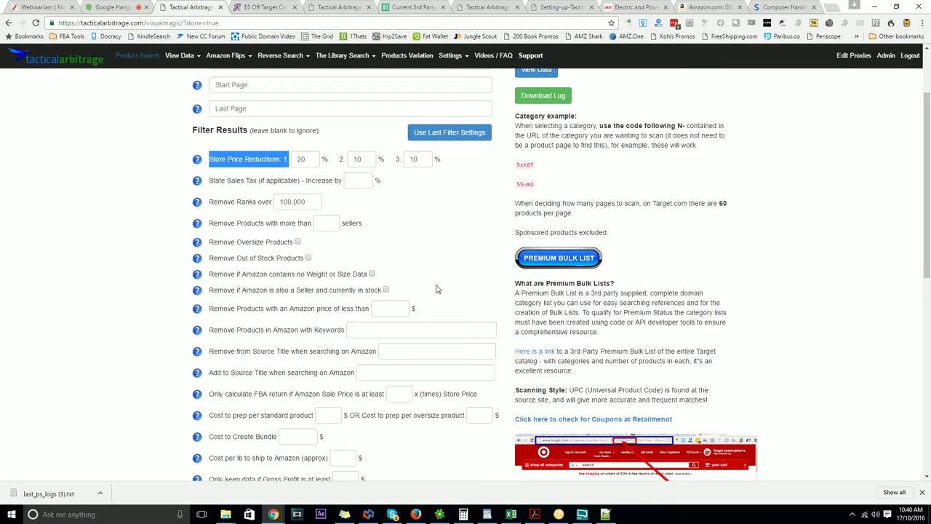
pyautogui.click(291, 157)
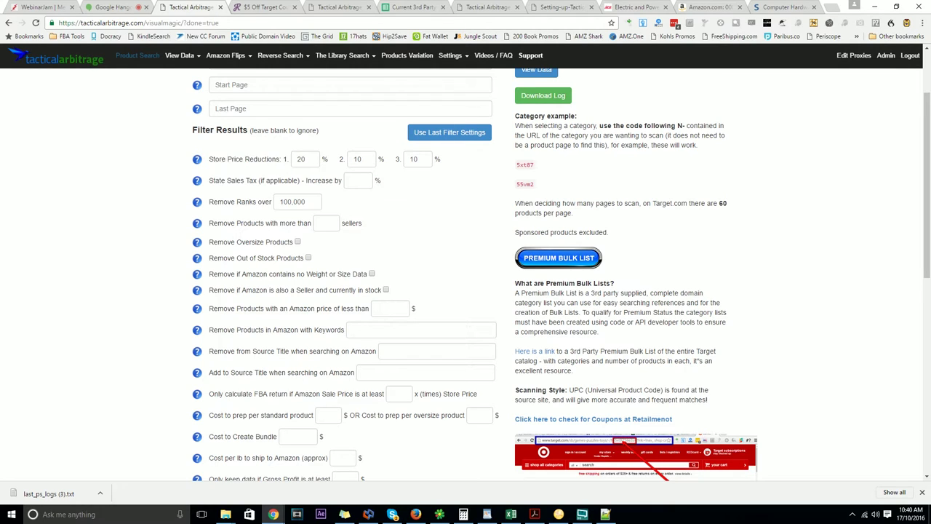
pyautogui.tripleClick(226, 158)
pyautogui.click(114, 165)
pyautogui.moveTo(209, 160); pyautogui.dragTo(281, 161)
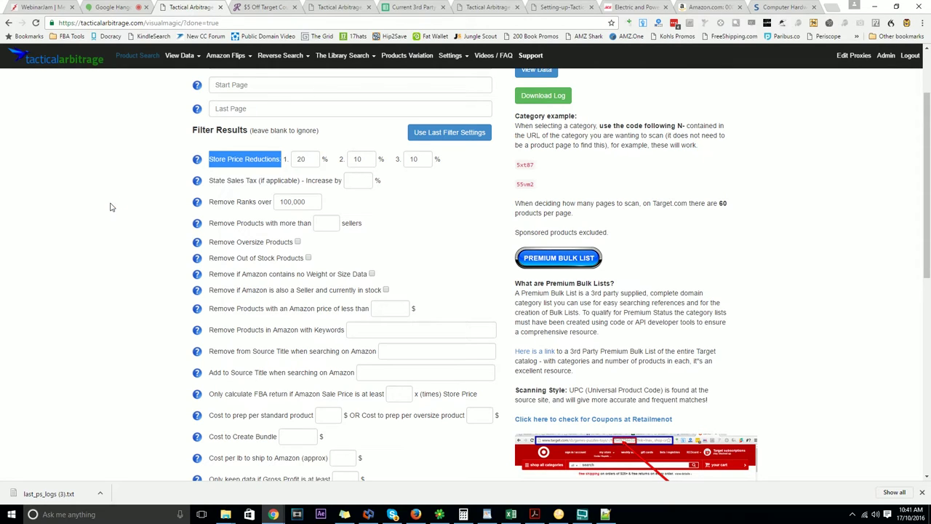
pyautogui.scroll(2, 187, 135)
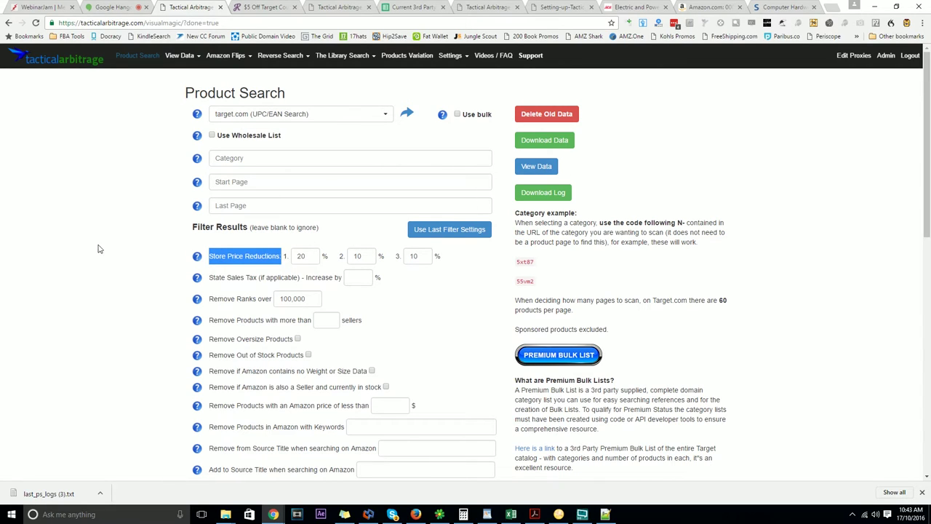
pyautogui.scroll(-2, 110, 266)
pyautogui.scroll(-1, 110, 268)
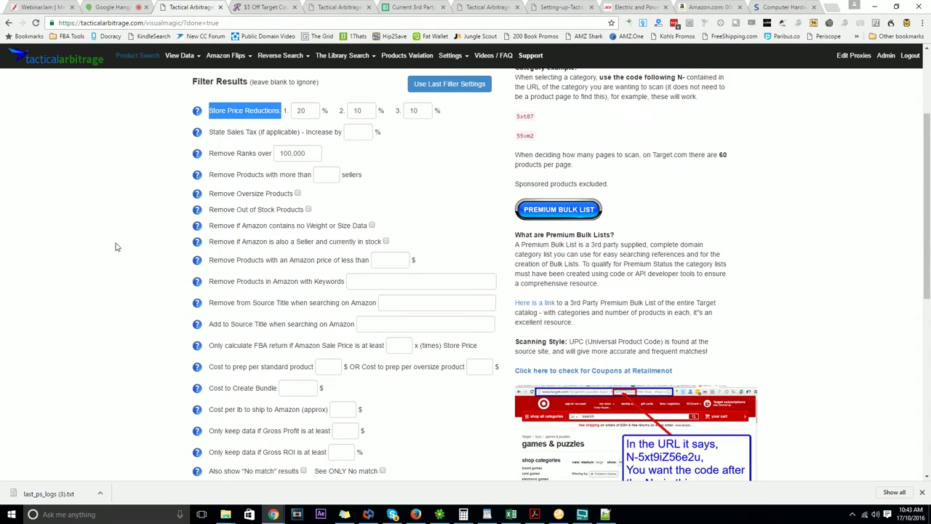
# Open the Retailmenot coupons for target.com from the site guidance and look through the listed deals.
pyautogui.scroll(2, 125, 252)
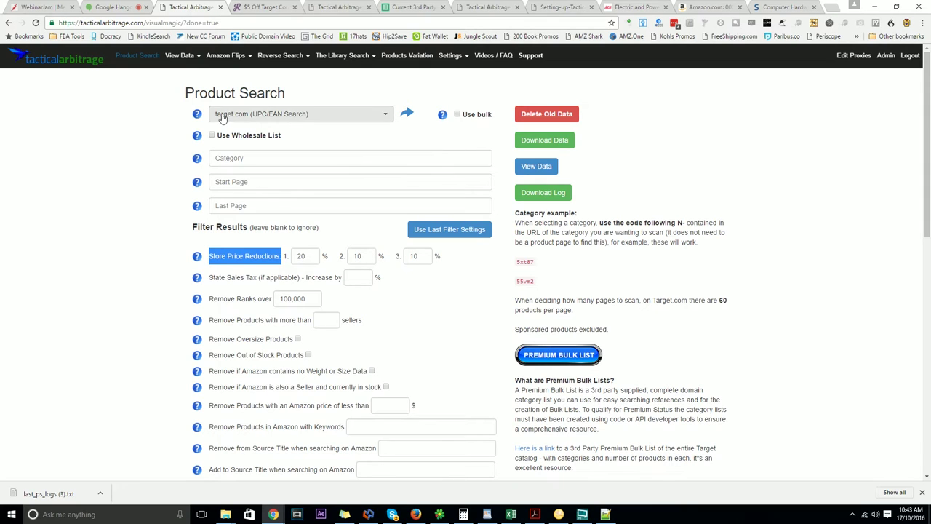
pyautogui.scroll(-5, 578, 128)
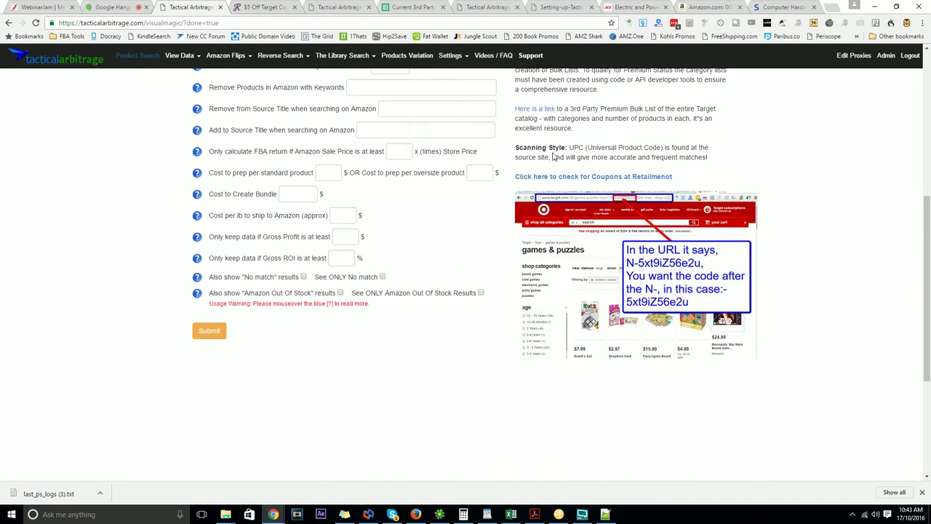
pyautogui.click(655, 181)
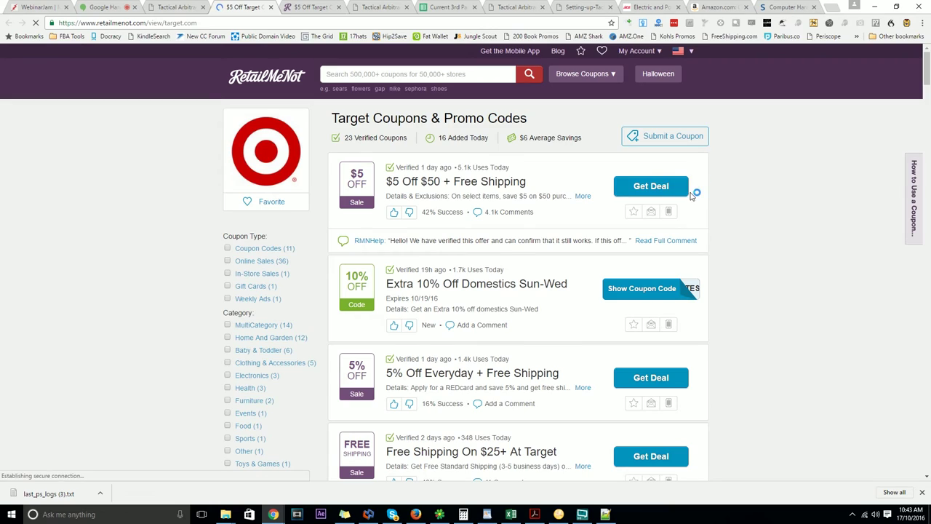
pyautogui.scroll(-5, 691, 196)
pyautogui.scroll(1, 687, 209)
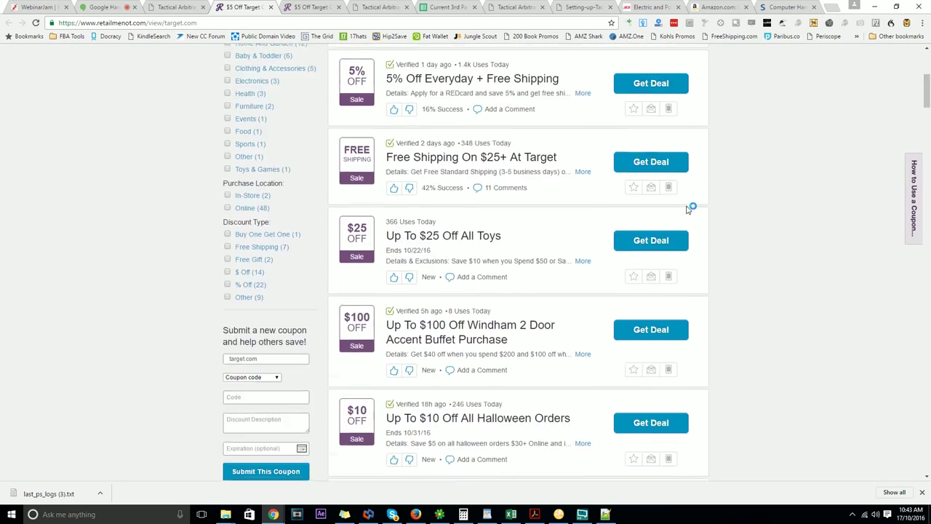
pyautogui.scroll(4, 690, 209)
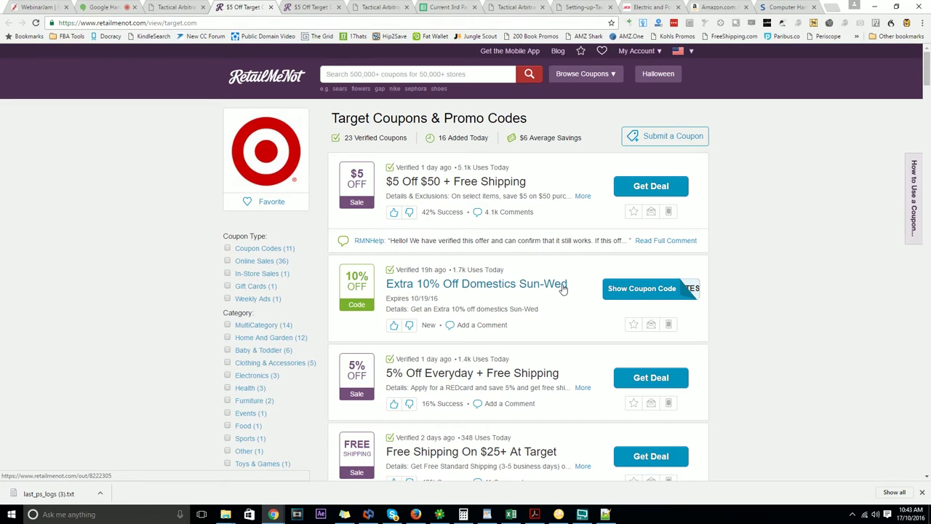
# Reveal the coupon code for the Extra 10% Off Domestics Sun-Wed offer, close it, and view Target's home deals page.
pyautogui.click(638, 291)
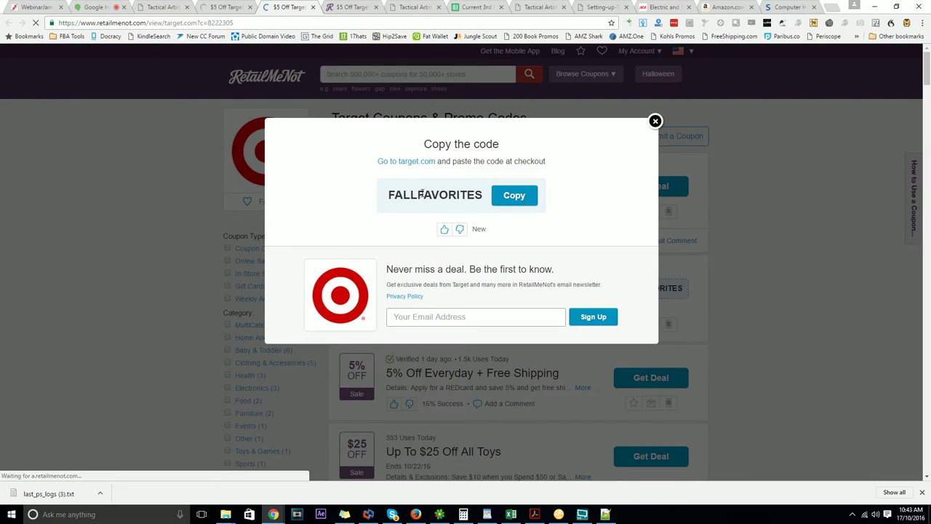
pyautogui.click(656, 121)
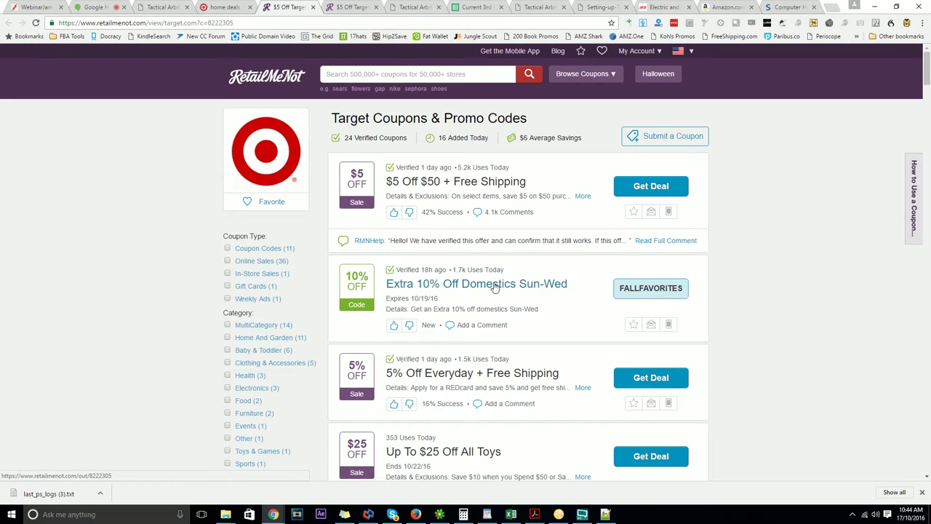
pyautogui.click(222, 6)
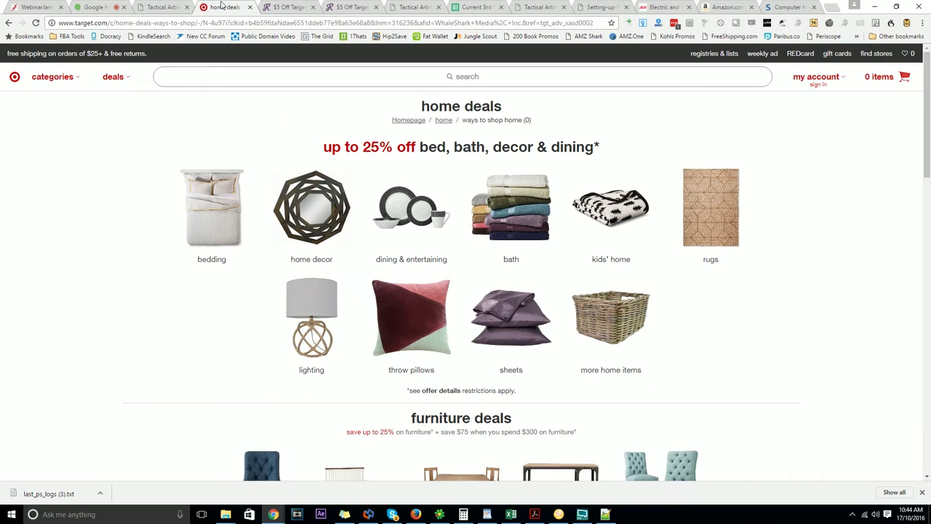
# Return to the Product Search form and set the first two Store Price Reductions to 10% and 6%.
pyautogui.click(164, 7)
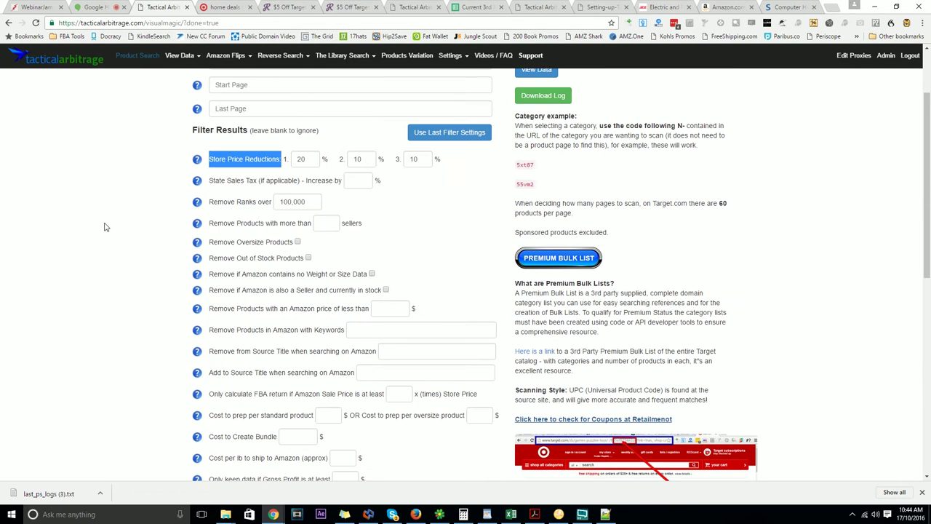
pyautogui.click(273, 159)
pyautogui.press('Tab')
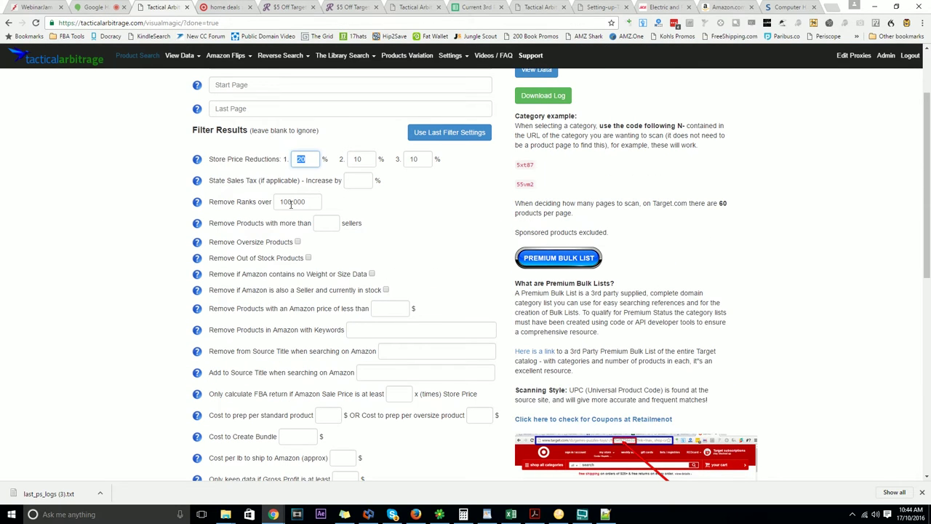
pyautogui.write('10')
pyautogui.click(158, 151)
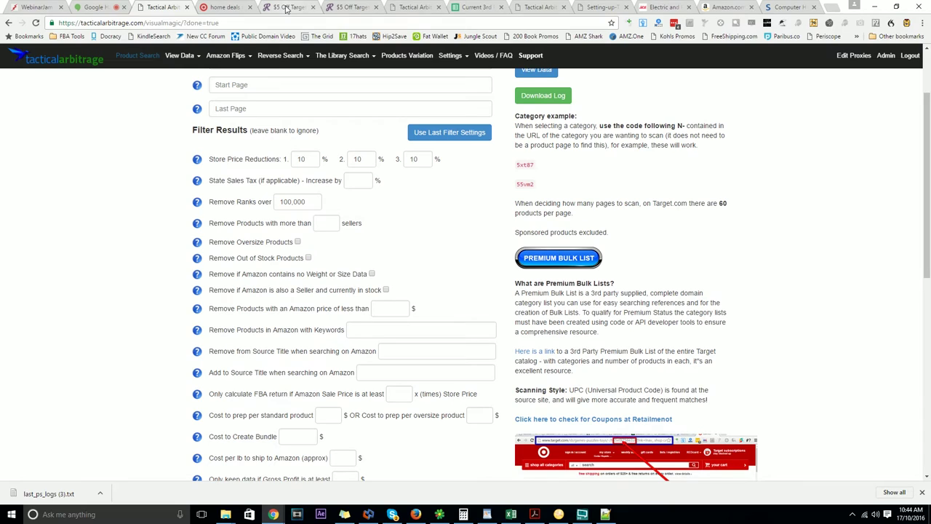
pyautogui.doubleClick(367, 159)
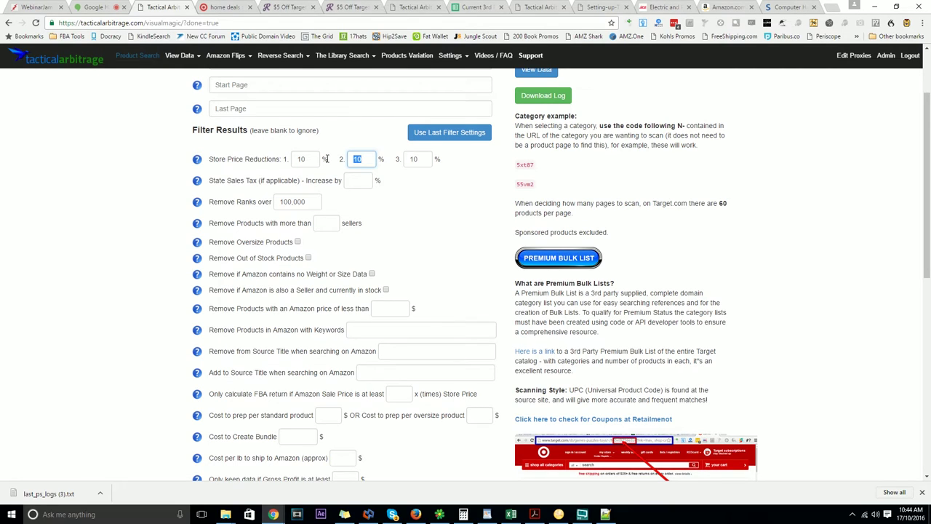
pyautogui.write('6')
pyautogui.click(445, 203)
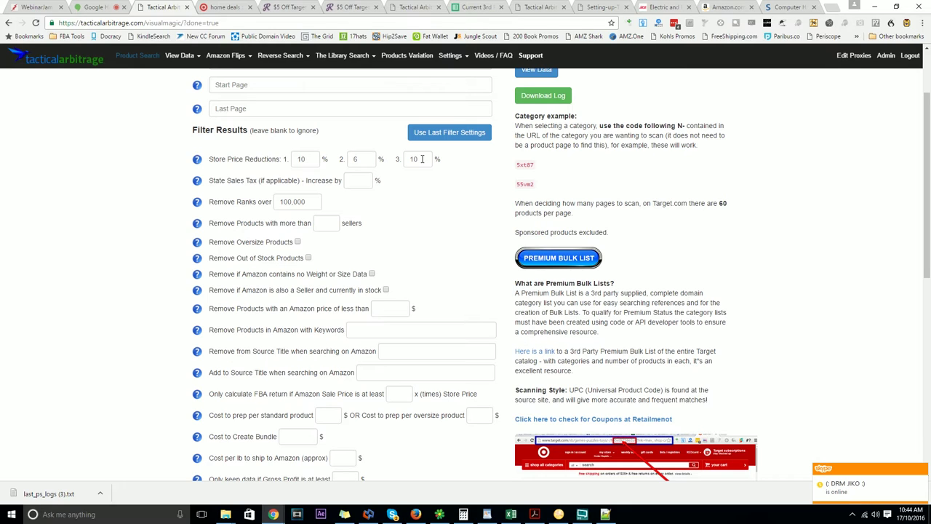
pyautogui.click(422, 158)
pyautogui.scroll(3, 414, 201)
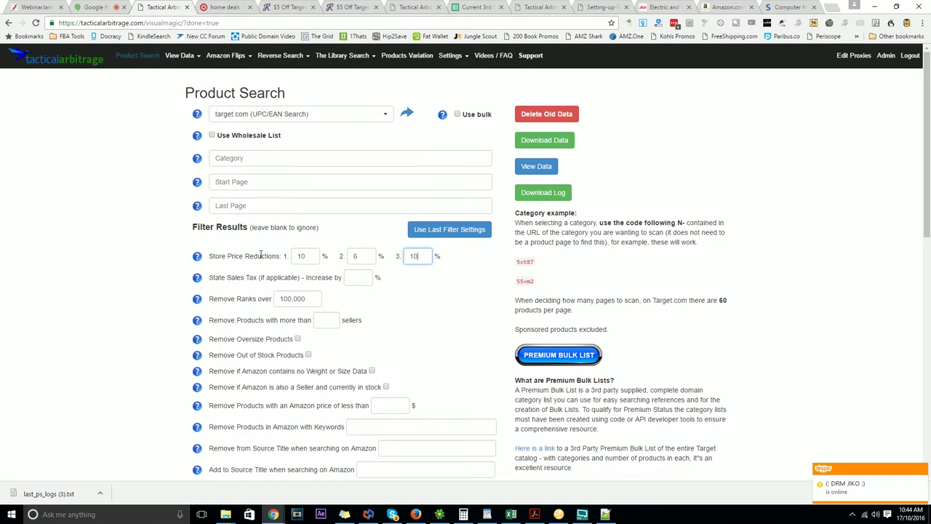
# Point out the State Sales Tax increase option among the Filter Results settings.
pyautogui.scroll(-1, 445, 256)
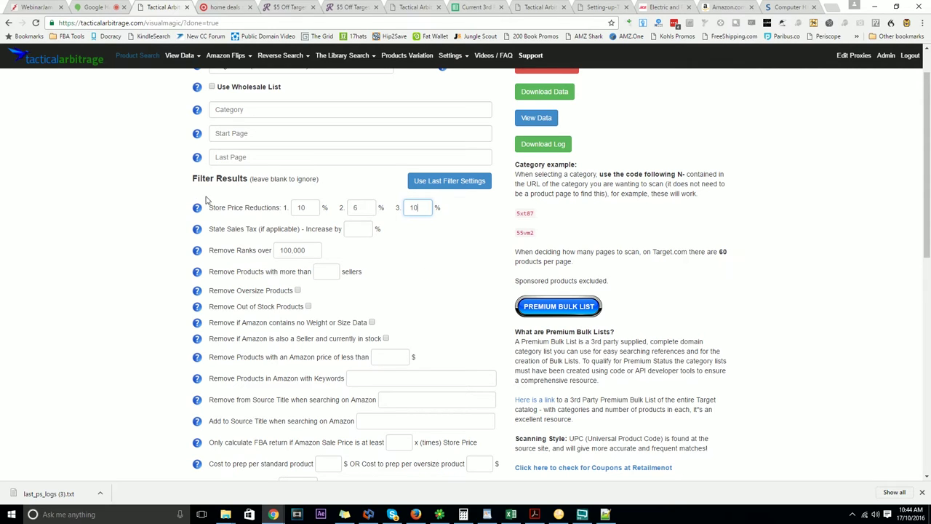
pyautogui.scroll(-1, 192, 189)
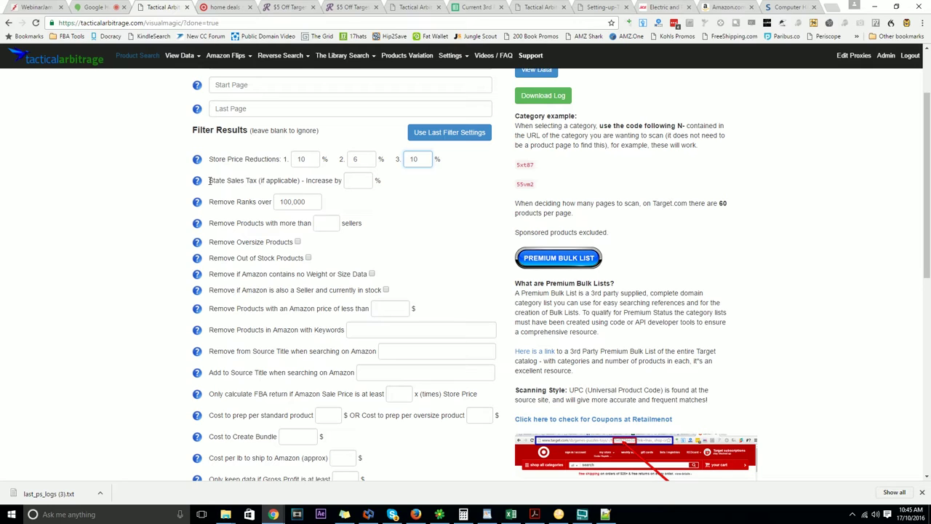
pyautogui.moveTo(209, 180); pyautogui.dragTo(342, 180)
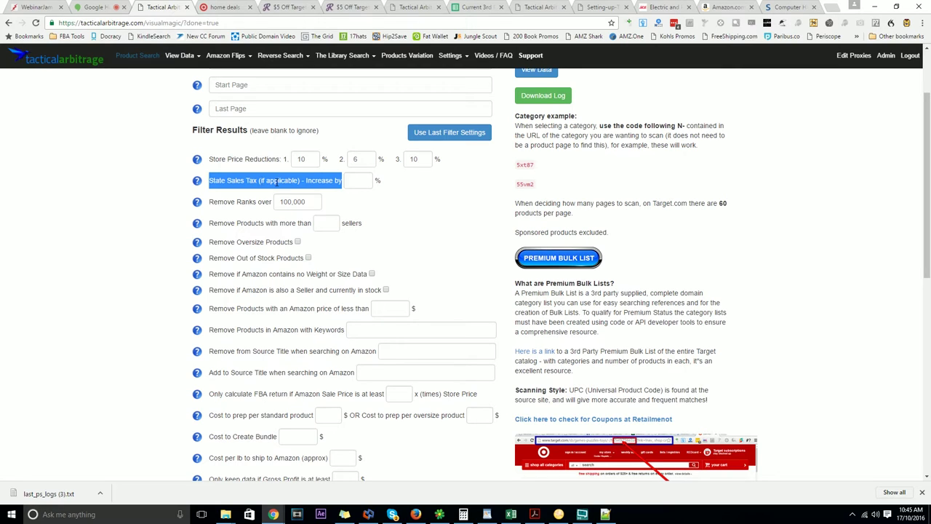
pyautogui.doubleClick(276, 181)
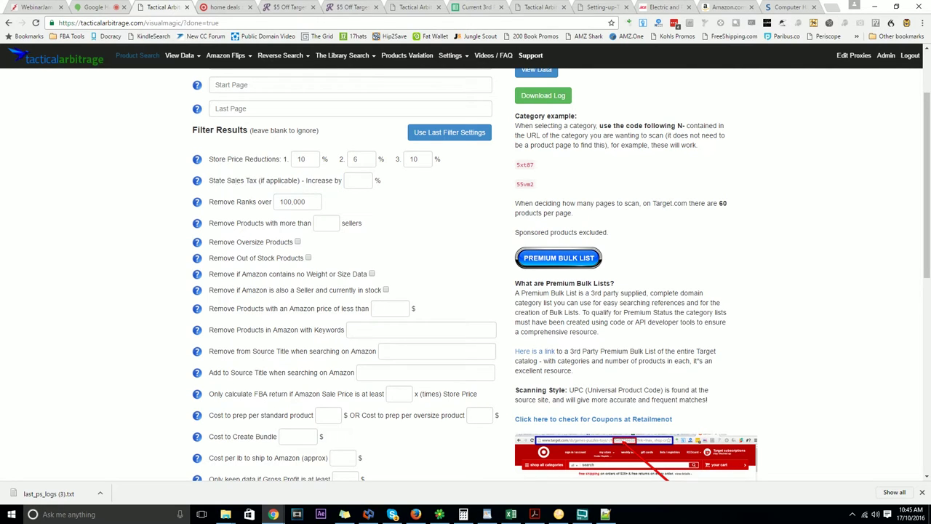
pyautogui.doubleClick(236, 180)
pyautogui.click(120, 191)
# Point out the Remove Ranks over filter and its 100,000 limit, word by word.
pyautogui.scroll(-1, 146, 186)
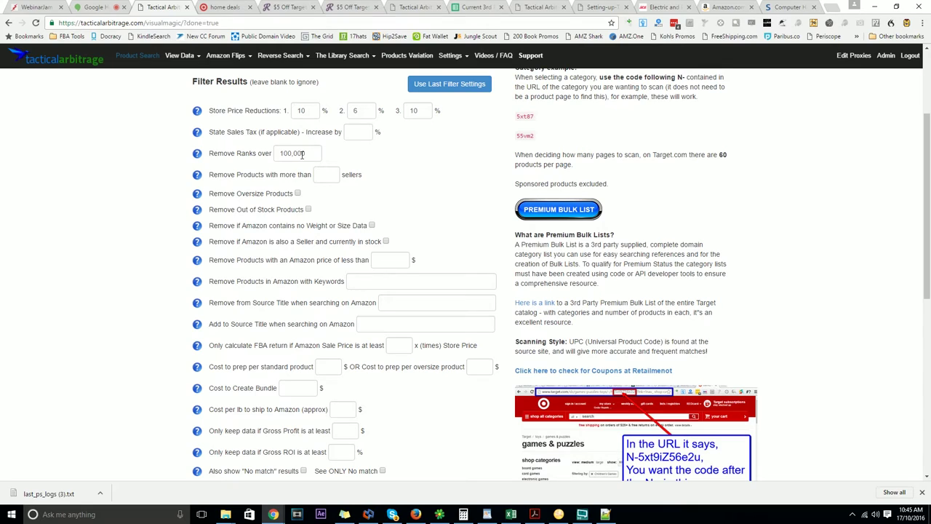
pyautogui.moveTo(314, 153); pyautogui.dragTo(277, 153)
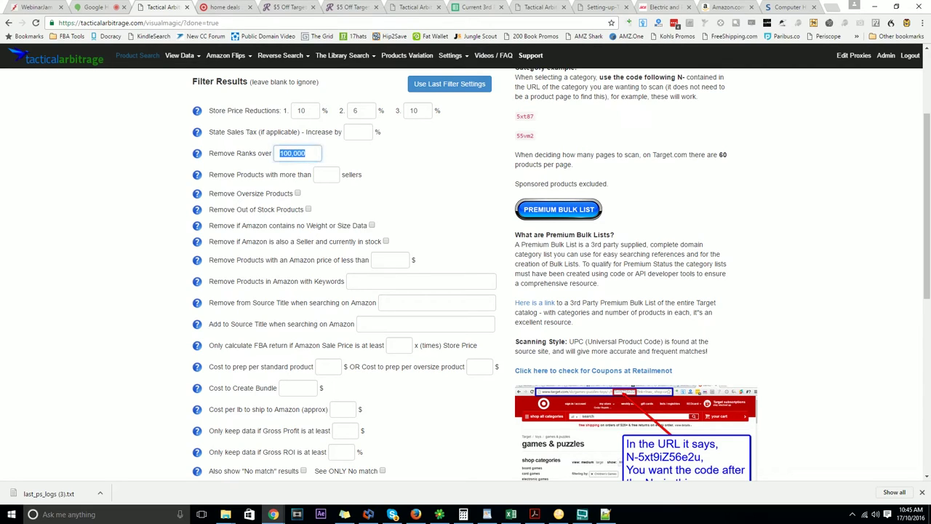
pyautogui.doubleClick(247, 153)
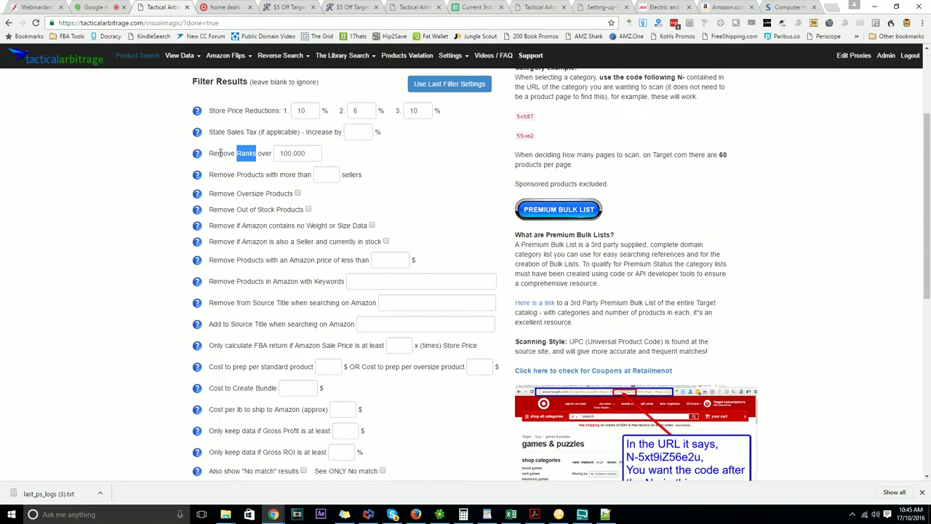
pyautogui.click(259, 154)
pyautogui.doubleClick(262, 154)
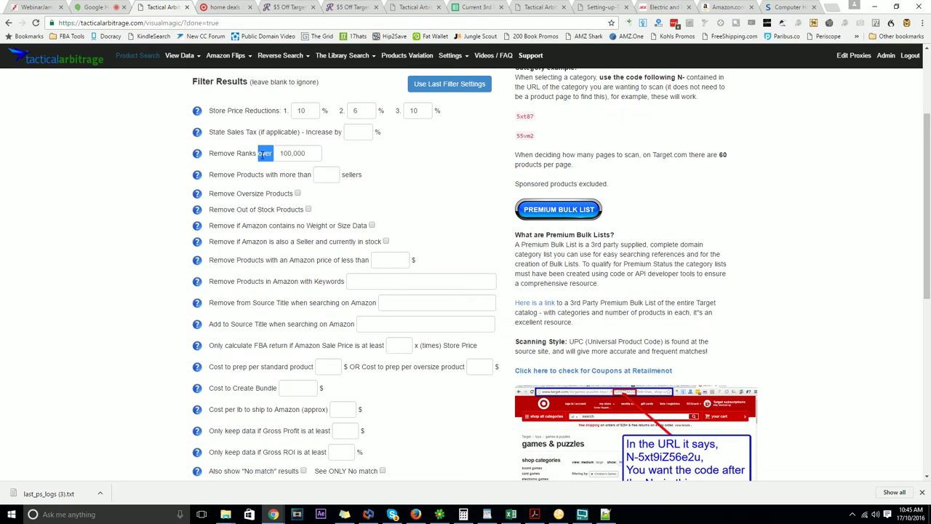
# Show the View Data results for 6pm.com and target.com and examine the sales rank and Keepa link of the Star Wars Droid Pack.
pyautogui.click(521, 6)
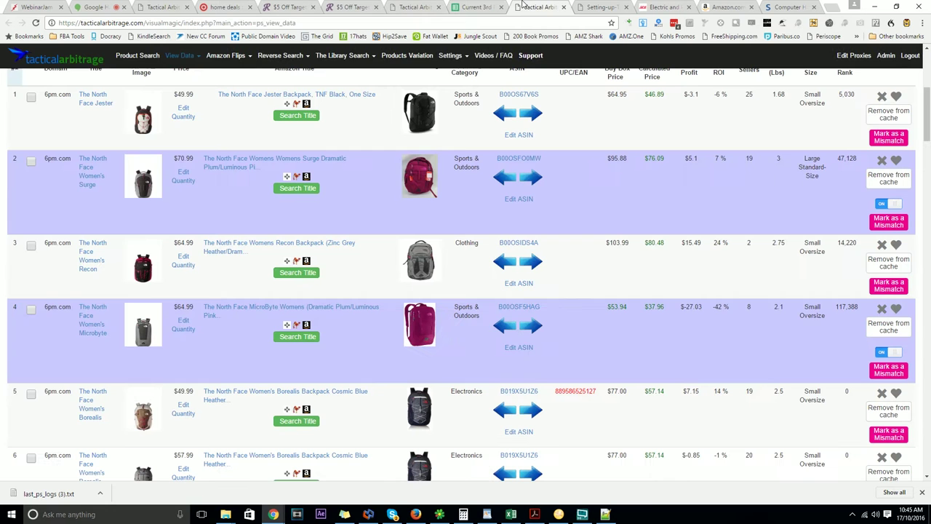
pyautogui.click(403, 7)
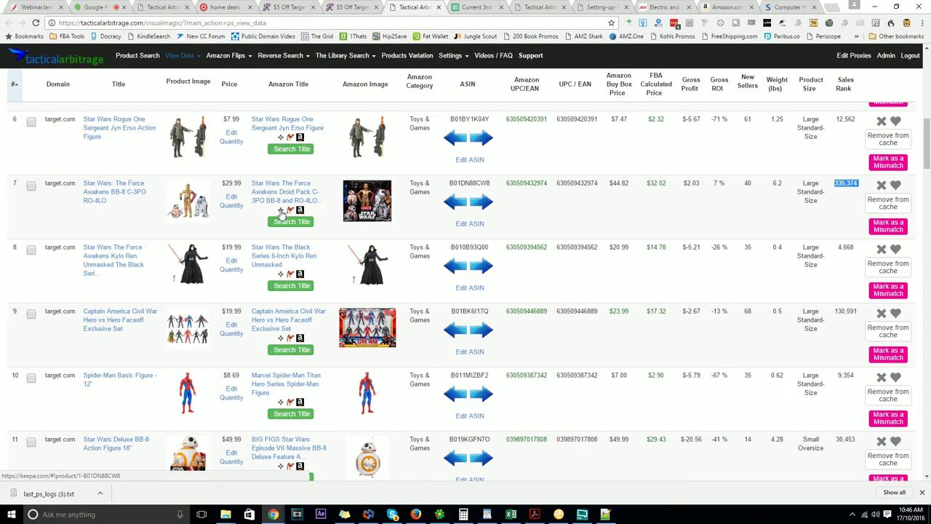
pyautogui.moveTo(280, 213)
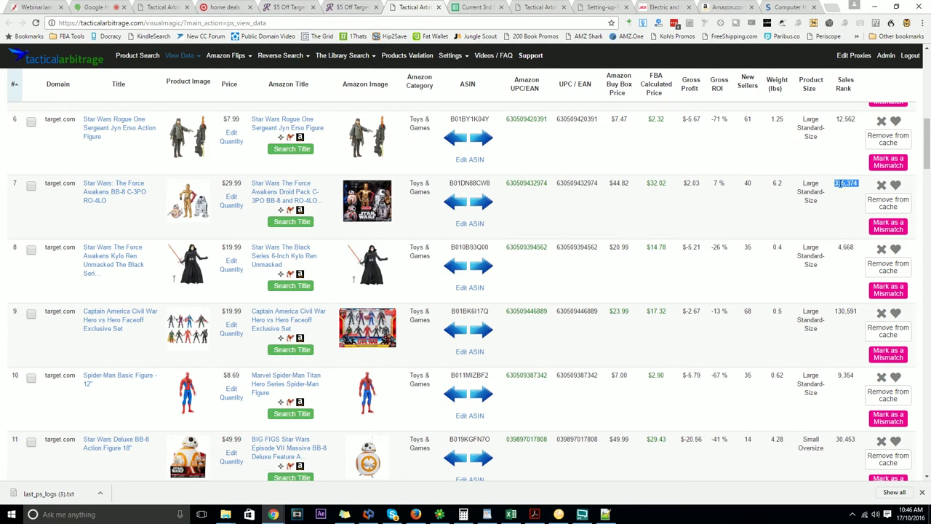
# Return to the Product Search form and point out the filter that removes products with more than a given number of sellers.
pyautogui.click(160, 6)
pyautogui.click(182, 156)
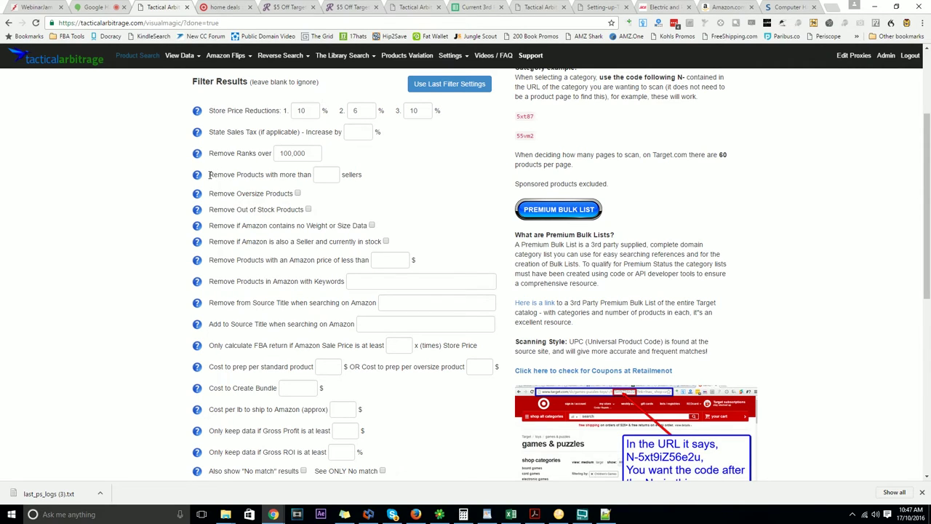
pyautogui.moveTo(209, 175); pyautogui.dragTo(320, 178)
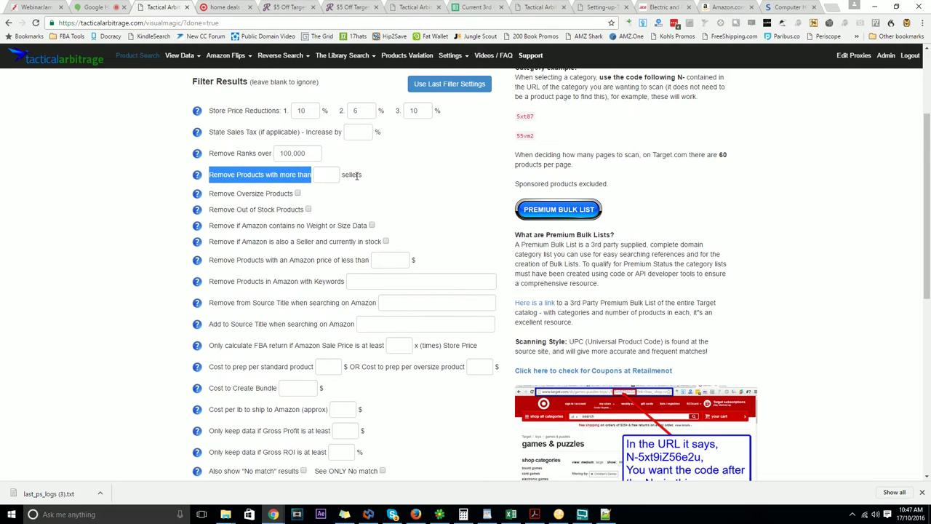
pyautogui.doubleClick(351, 174)
pyautogui.scroll(-1, 316, 221)
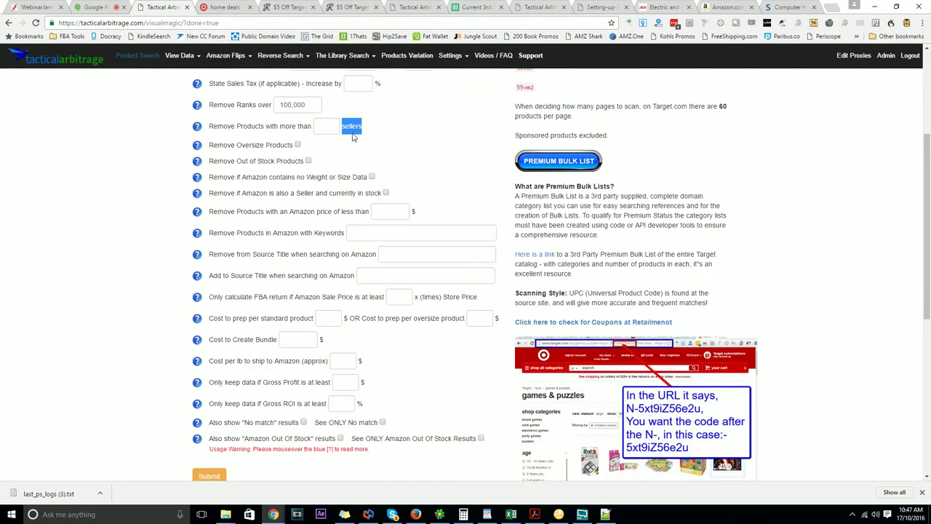
pyautogui.click(347, 129)
pyautogui.moveTo(313, 126); pyautogui.dragTo(212, 124)
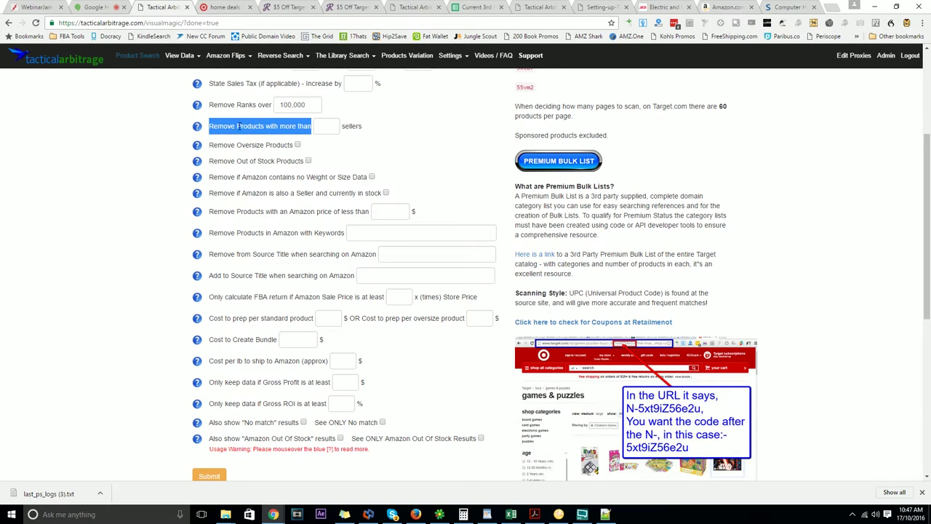
pyautogui.doubleClick(299, 127)
pyautogui.doubleClick(287, 126)
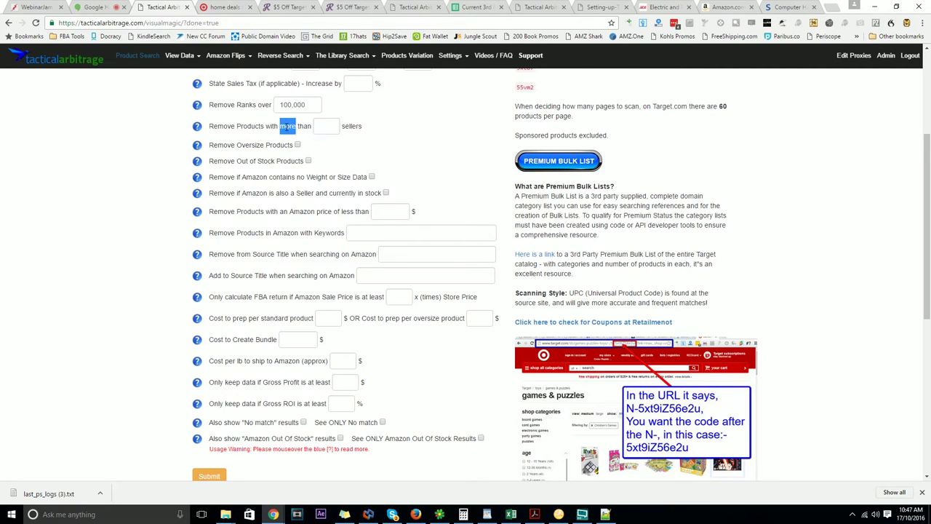
pyautogui.doubleClick(271, 127)
pyautogui.doubleClick(251, 127)
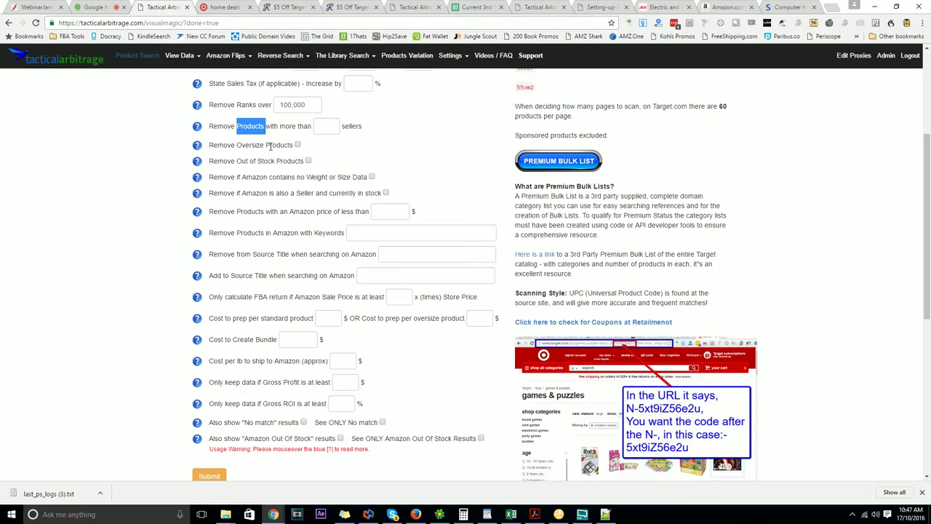
# Point out the Remove Oversize Products filter on the Product Search form.
pyautogui.moveTo(294, 144); pyautogui.dragTo(208, 145)
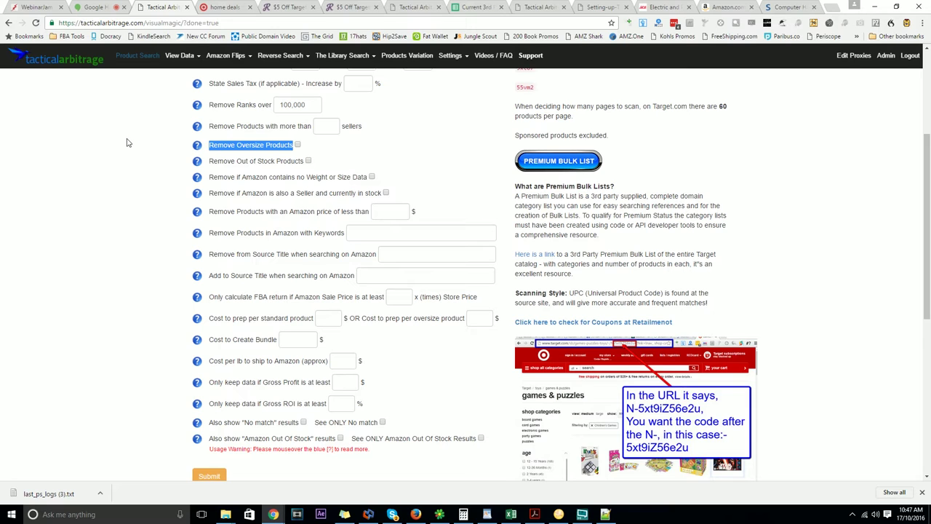
pyautogui.scroll(-1, 127, 142)
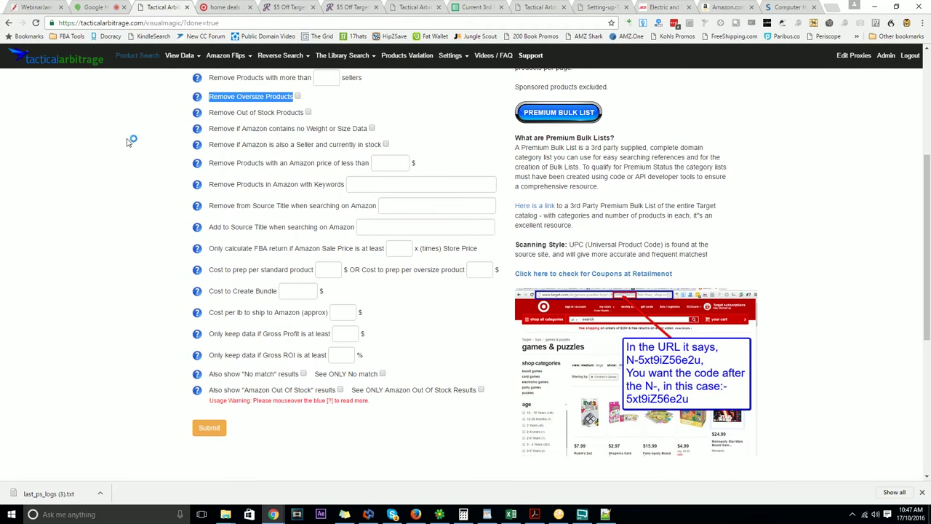
pyautogui.scroll(1, 143, 167)
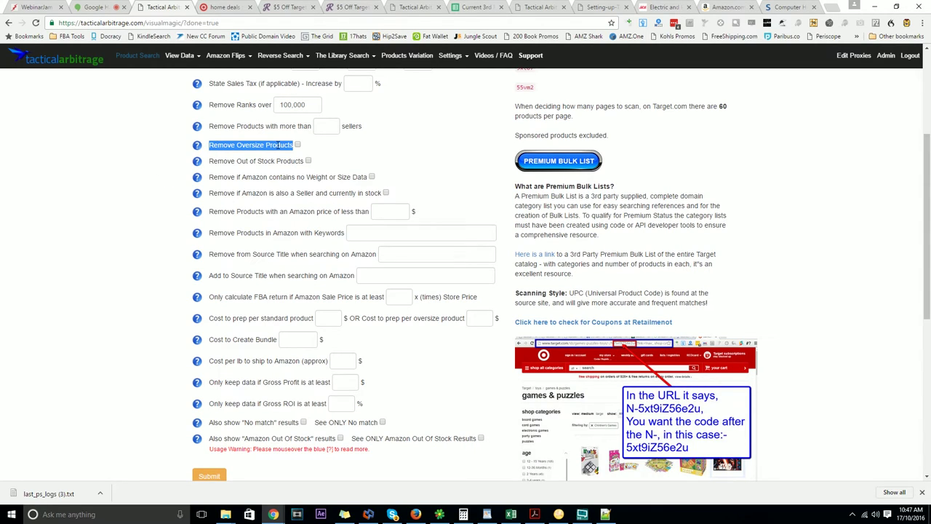
# Point out the Remove Out of Stock Products filter, highlighting the words of its label.
pyautogui.click(210, 161)
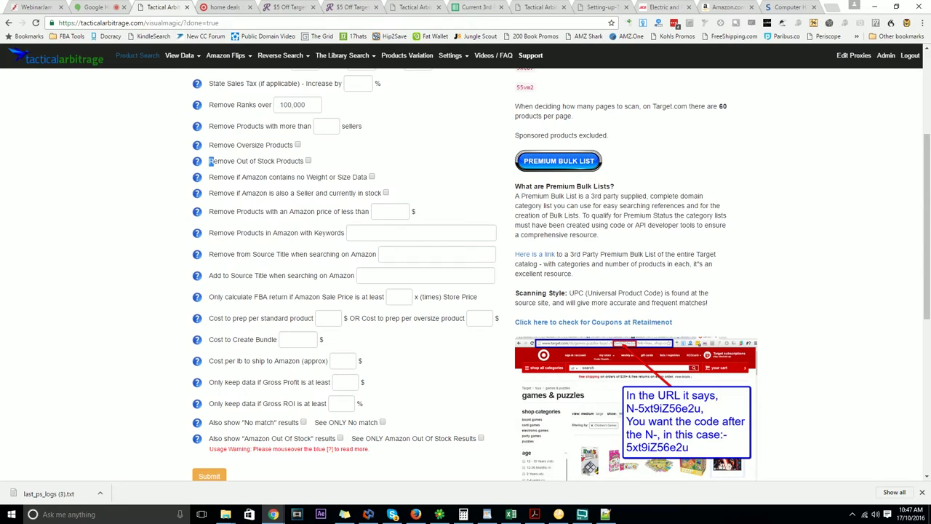
pyautogui.moveTo(211, 161); pyautogui.dragTo(303, 161)
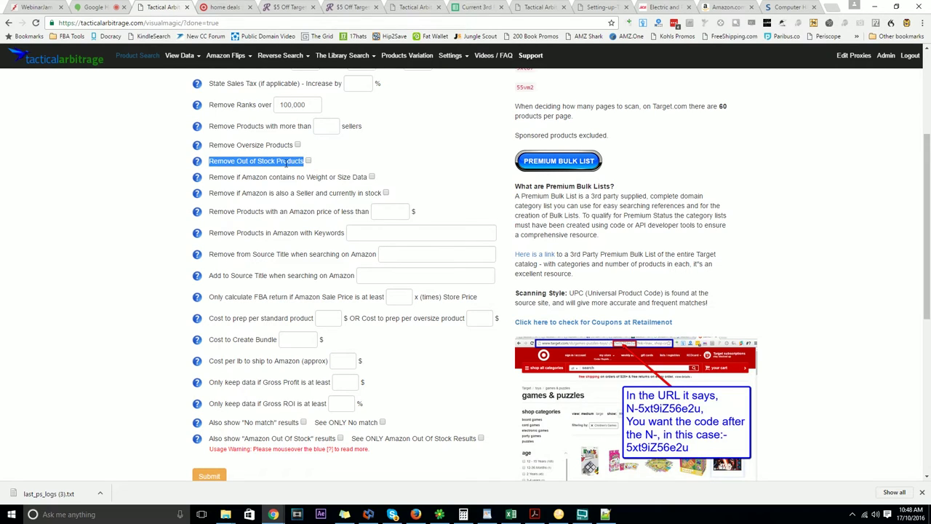
pyautogui.doubleClick(286, 163)
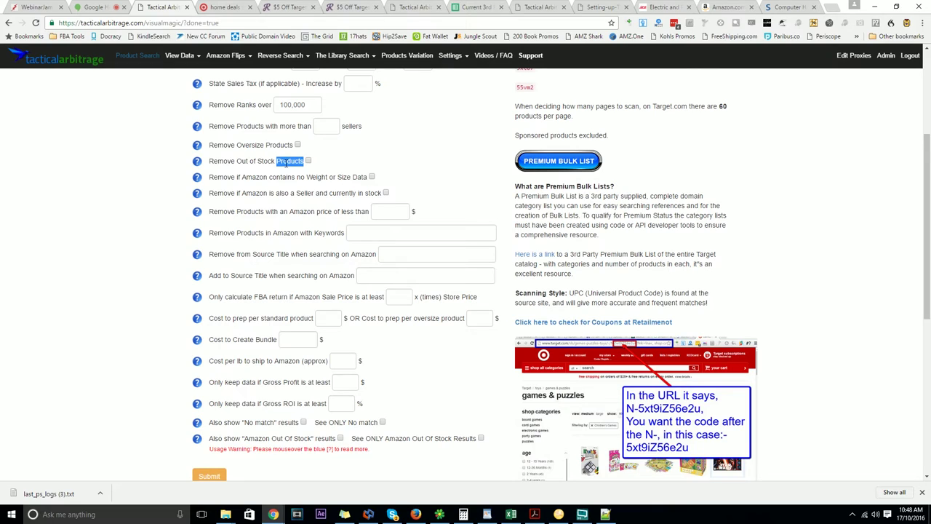
pyautogui.doubleClick(269, 162)
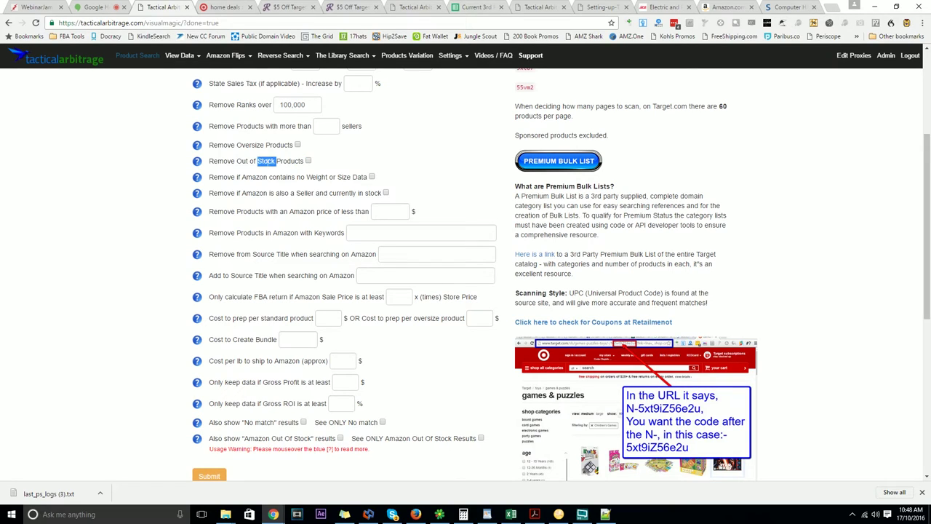
pyautogui.doubleClick(285, 161)
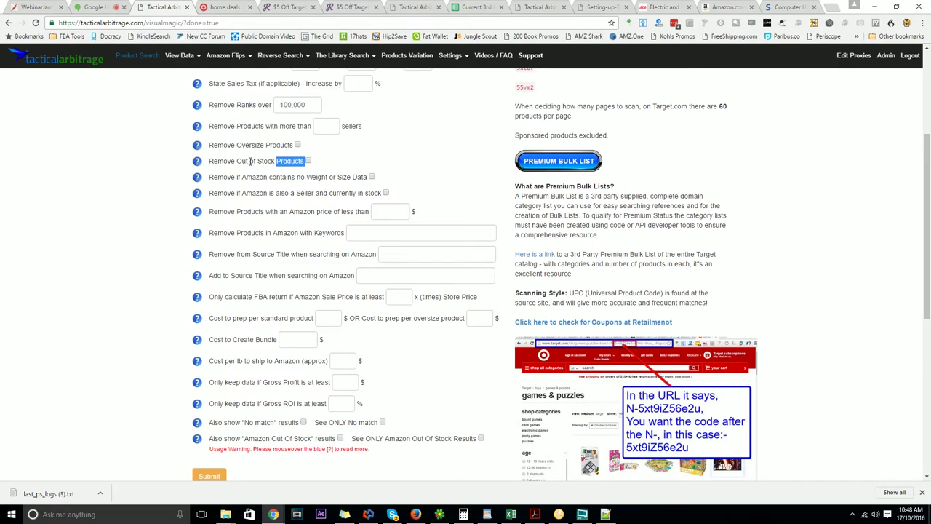
pyautogui.doubleClick(228, 161)
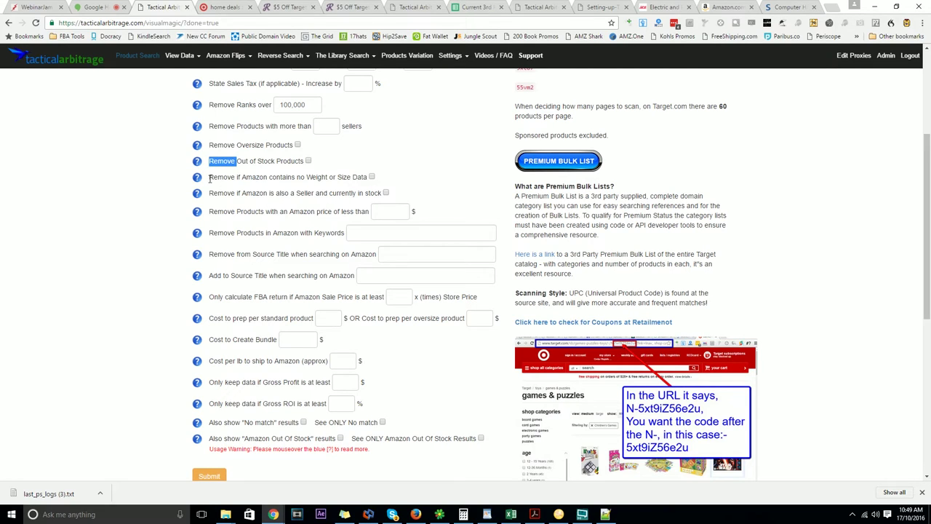
# Point out the filter for missing Amazon weight or size data and examine the weight and gross profit columns in View Data.
pyautogui.moveTo(210, 179); pyautogui.dragTo(368, 178)
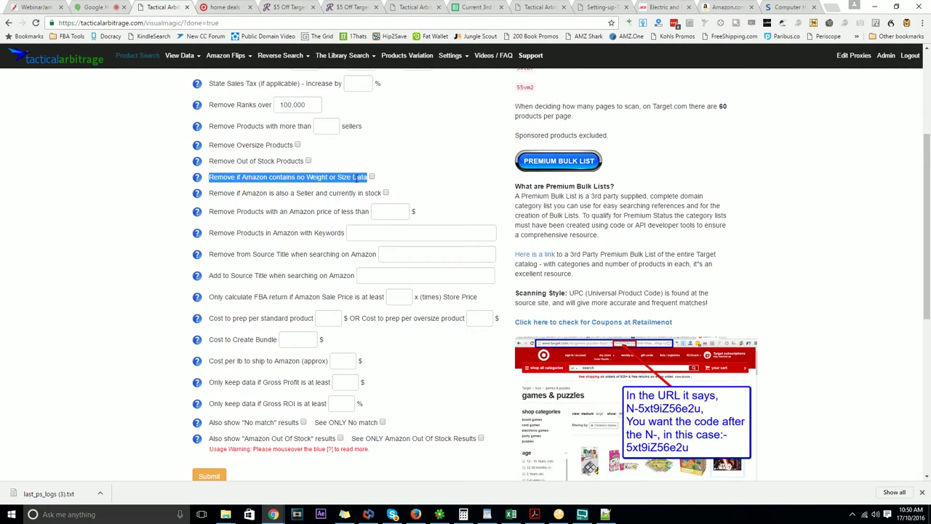
pyautogui.click(412, 6)
pyautogui.scroll(-5, 822, 243)
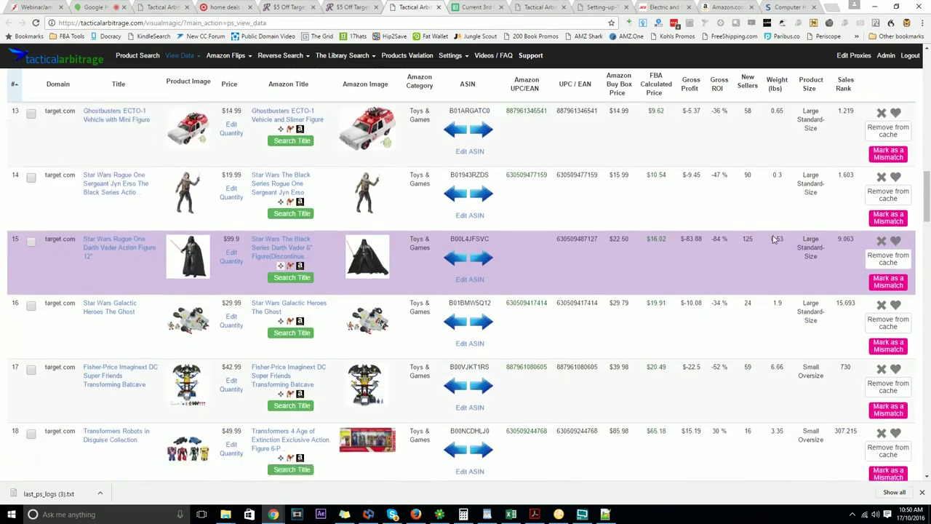
pyautogui.scroll(-20, 774, 240)
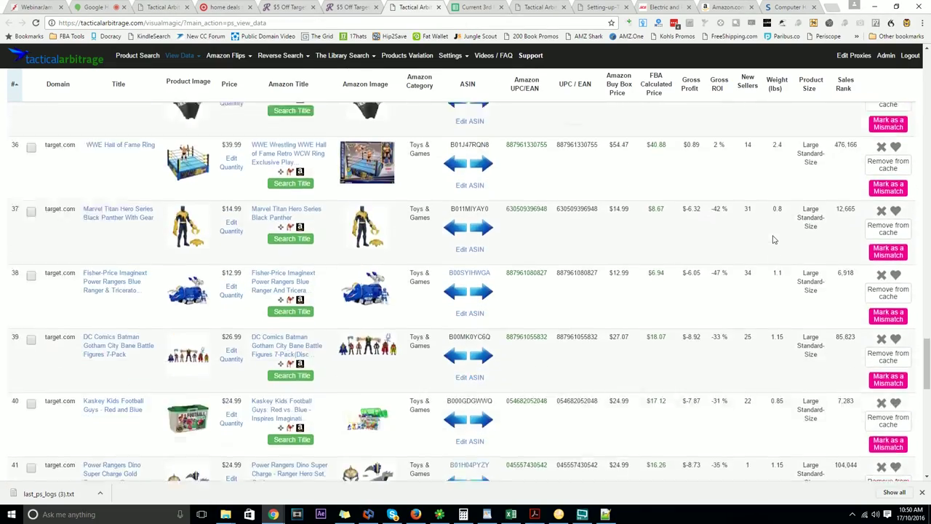
pyautogui.scroll(-10, 775, 240)
pyautogui.scroll(9, 775, 236)
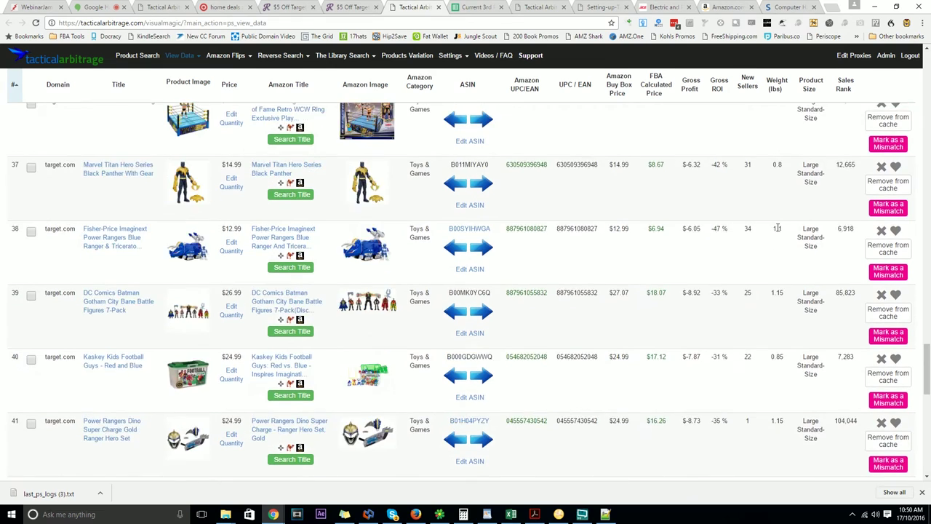
pyautogui.scroll(4, 776, 228)
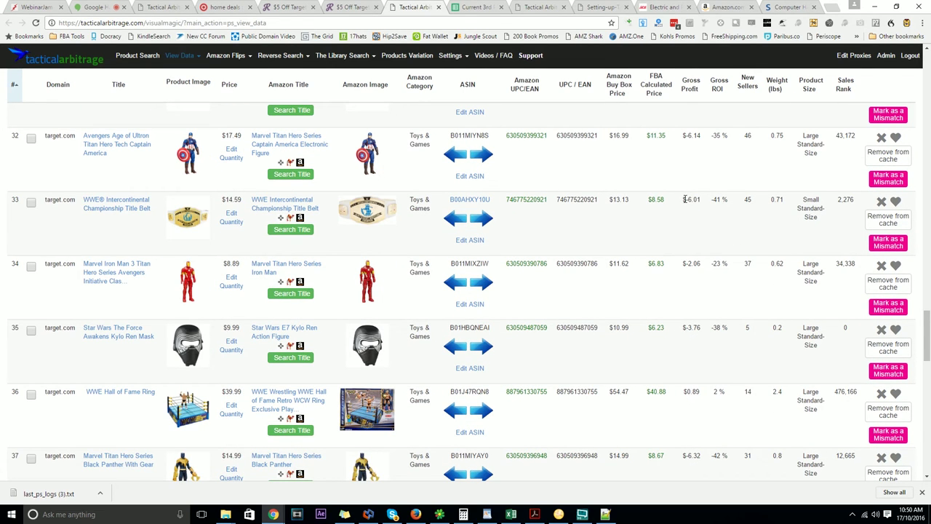
pyautogui.moveTo(684, 198); pyautogui.dragTo(703, 203)
pyautogui.moveTo(664, 200)
pyautogui.mouseDown()
pyautogui.moveTo(648, 200)
pyautogui.moveTo(682, 200)
pyautogui.mouseUp()
# Return to the Product Search form and point out the filter that removes products below a given Amazon price.
pyautogui.click(166, 7)
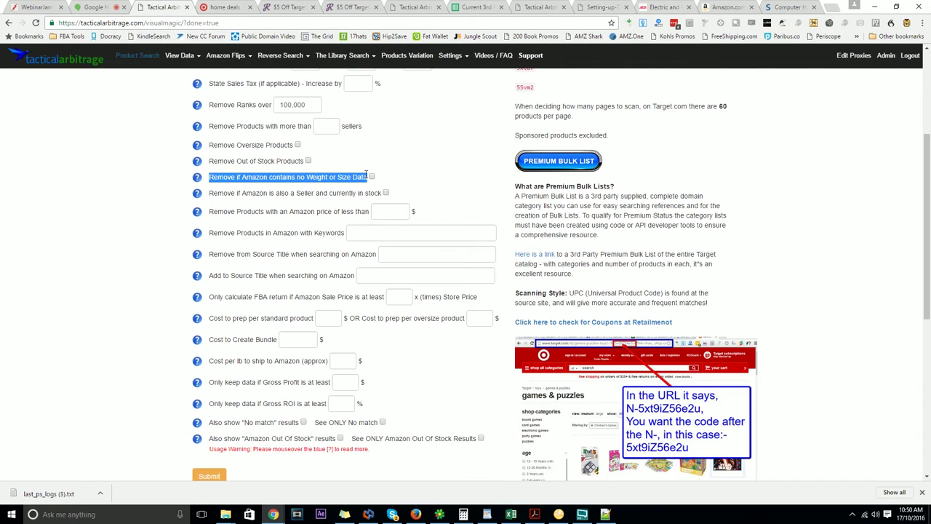
pyautogui.scroll(-1, 364, 143)
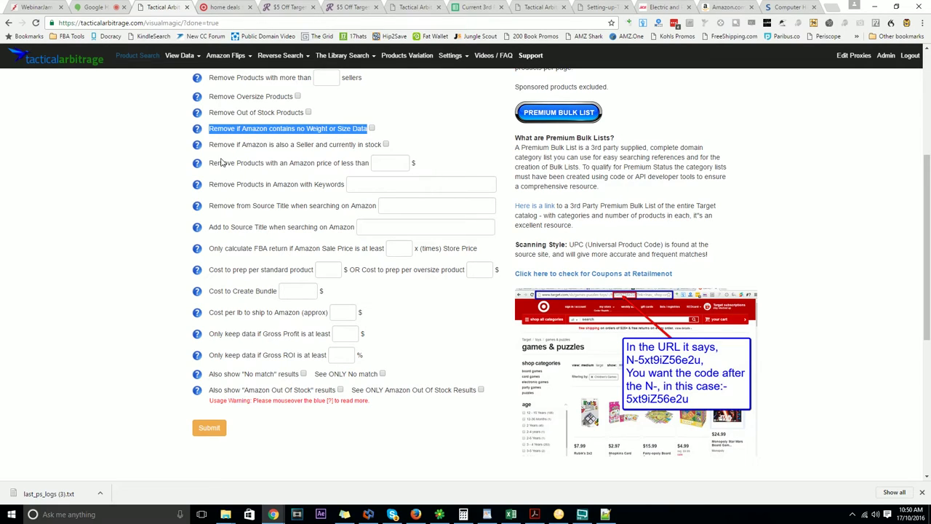
pyautogui.moveTo(210, 163); pyautogui.dragTo(370, 163)
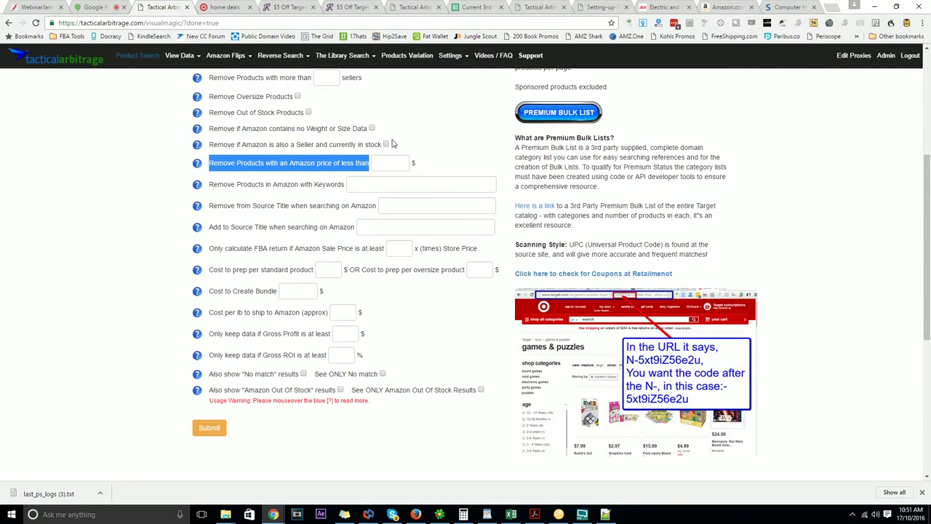
pyautogui.click(402, 145)
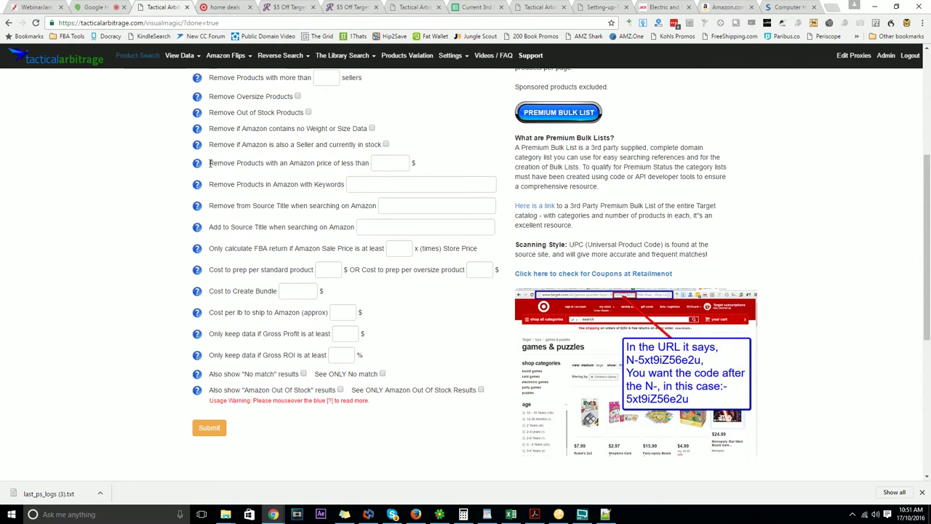
pyautogui.moveTo(209, 163); pyautogui.dragTo(357, 163)
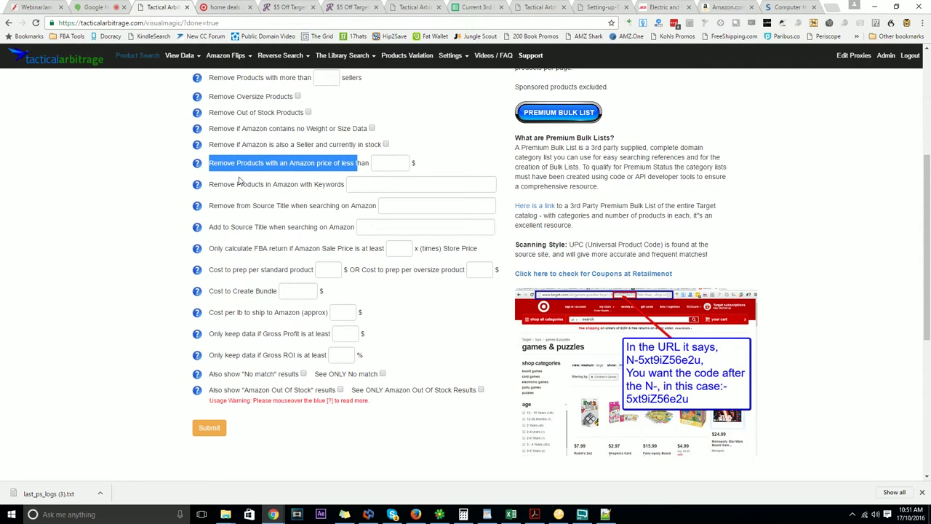
# Point out the Amazon keyword removal filter and the options for removing from or adding to the source title.
pyautogui.moveTo(209, 184); pyautogui.dragTo(341, 184)
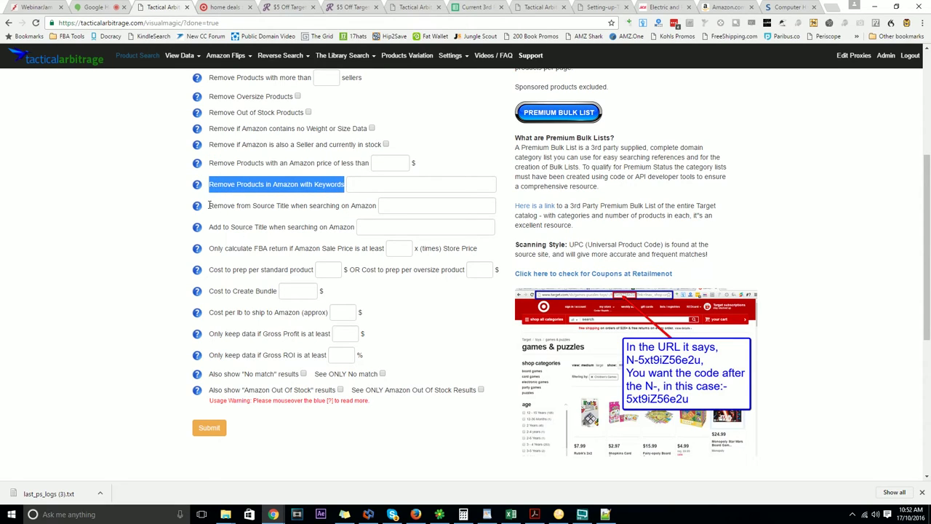
pyautogui.moveTo(211, 206); pyautogui.dragTo(376, 206)
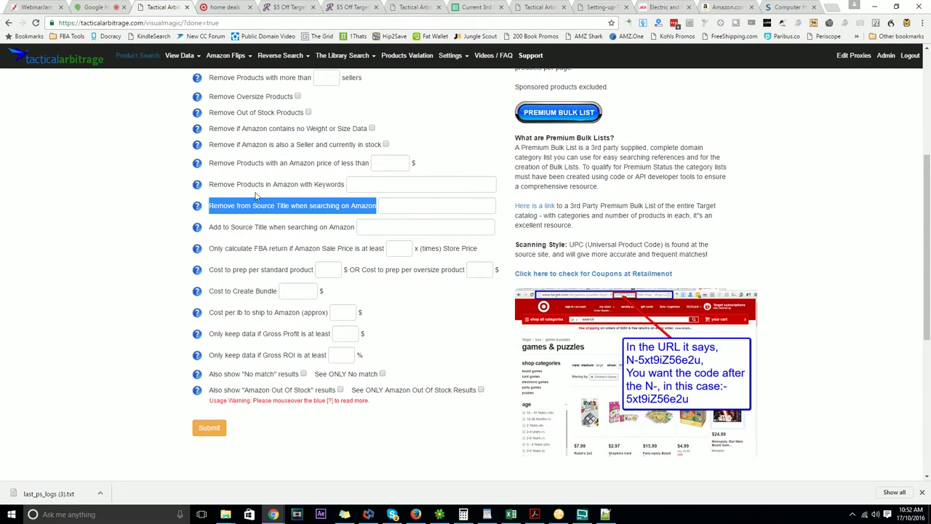
pyautogui.moveTo(209, 227); pyautogui.dragTo(354, 227)
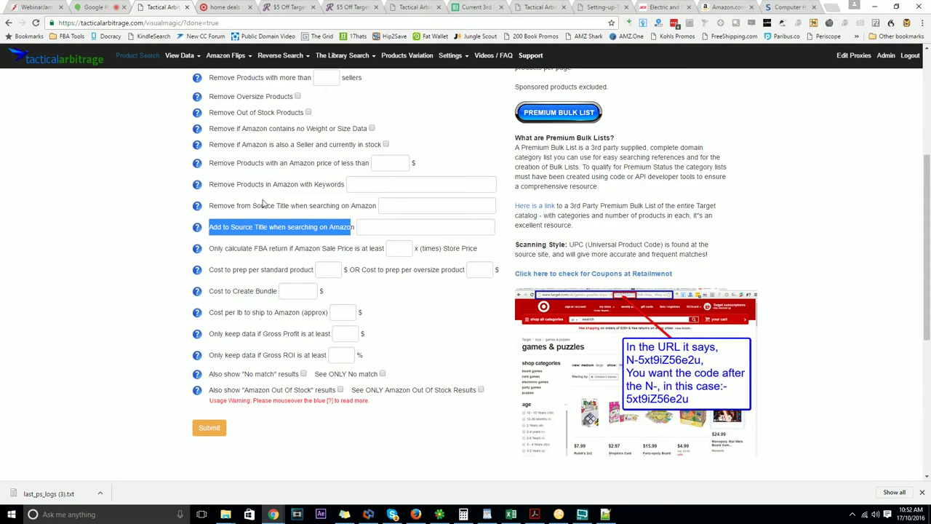
# Enter "lego, bundle, nike, kitchenaid" as the keywords for removing products in Amazon.
pyautogui.tripleClick(243, 184)
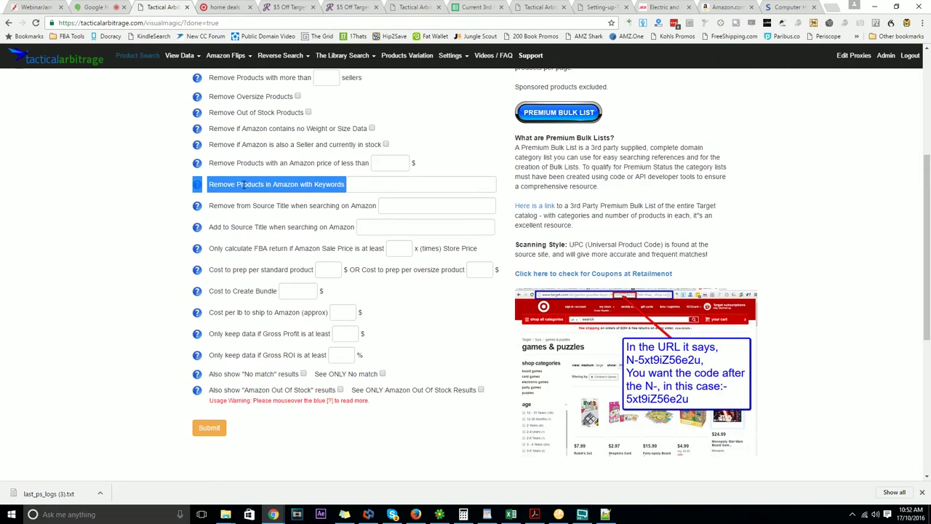
pyautogui.click(242, 183)
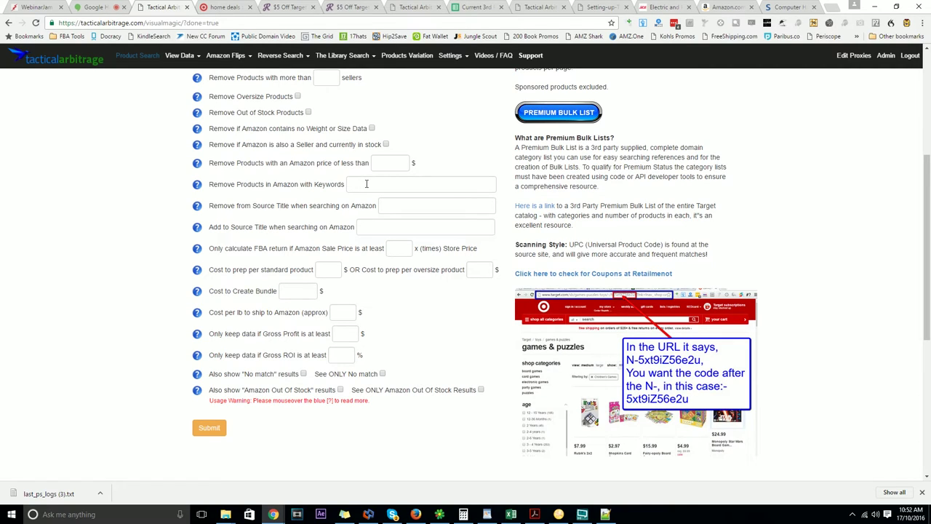
pyautogui.moveTo(210, 185); pyautogui.dragTo(345, 185)
pyautogui.click(353, 184)
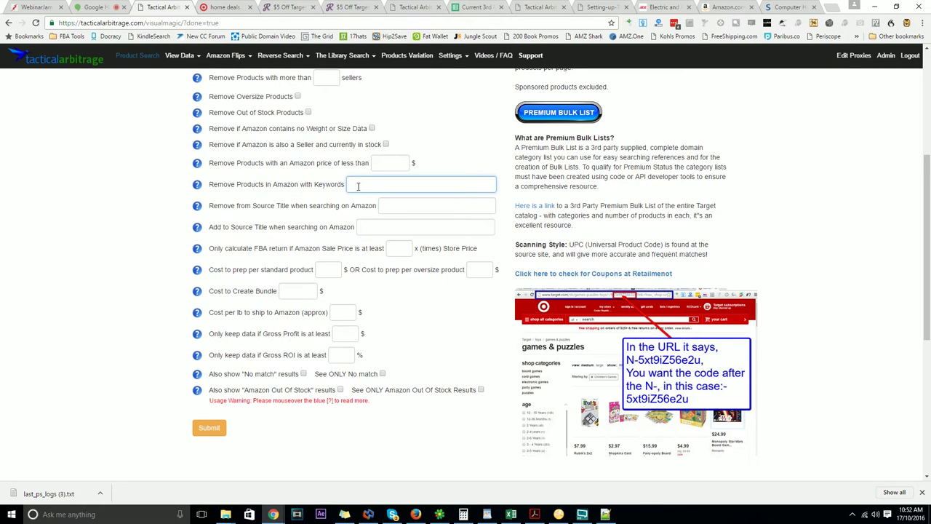
pyautogui.write('lego, bundle, nike, kitchenaid')
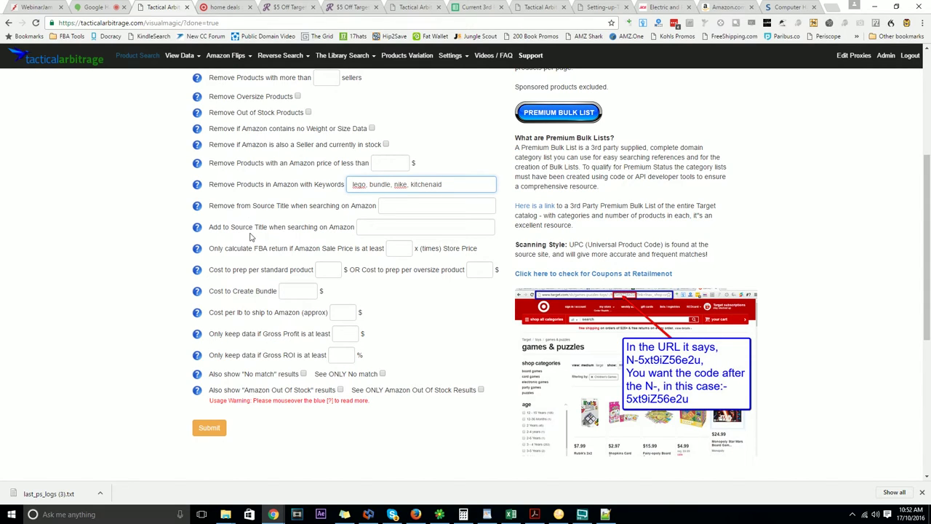
# Highlight the entered example keywords and clear them from the Remove Products in Amazon with Keywords filter.
pyautogui.moveTo(461, 184); pyautogui.dragTo(407, 184)
pyautogui.tripleClick(360, 184)
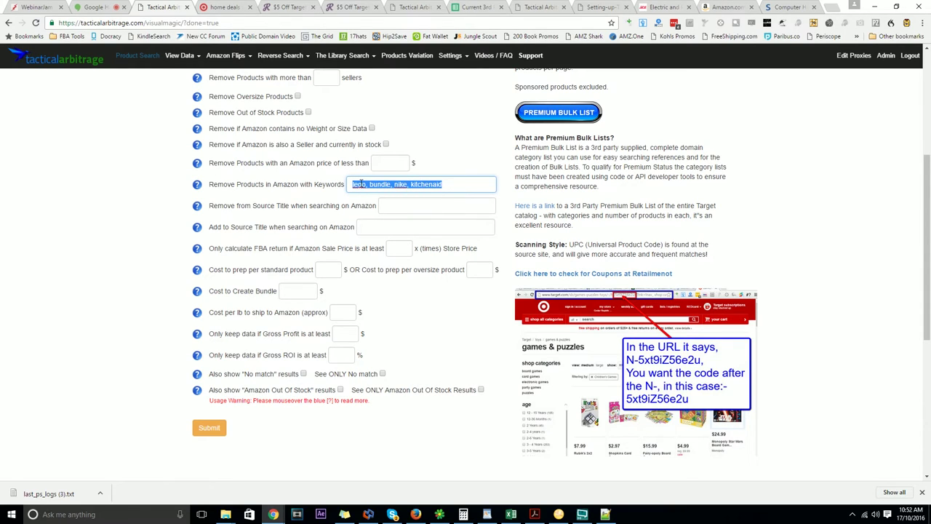
pyautogui.press('BackSpace')
pyautogui.click(144, 180)
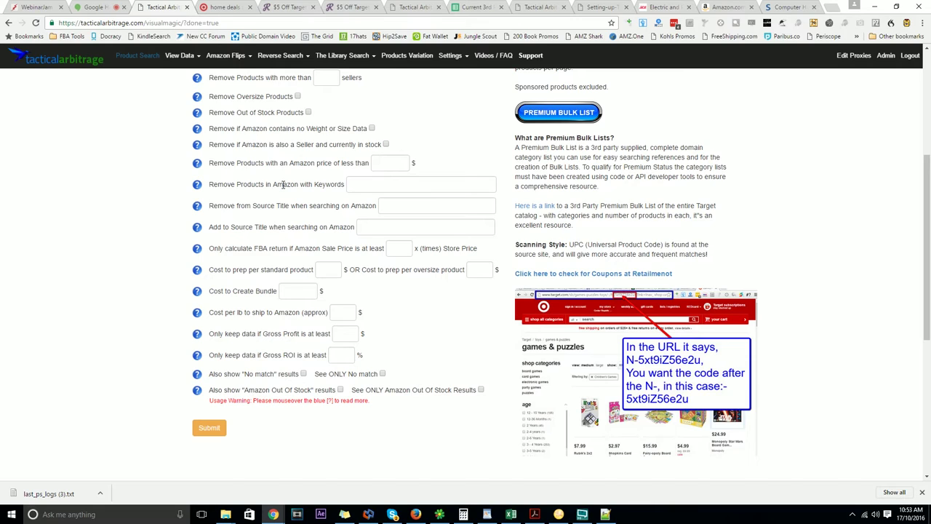
# Examine the wording of the Remove Products in Amazon with Keywords filter, highlighting Products, Amazon and Keywords in its label.
pyautogui.doubleClick(283, 184)
pyautogui.doubleClick(330, 184)
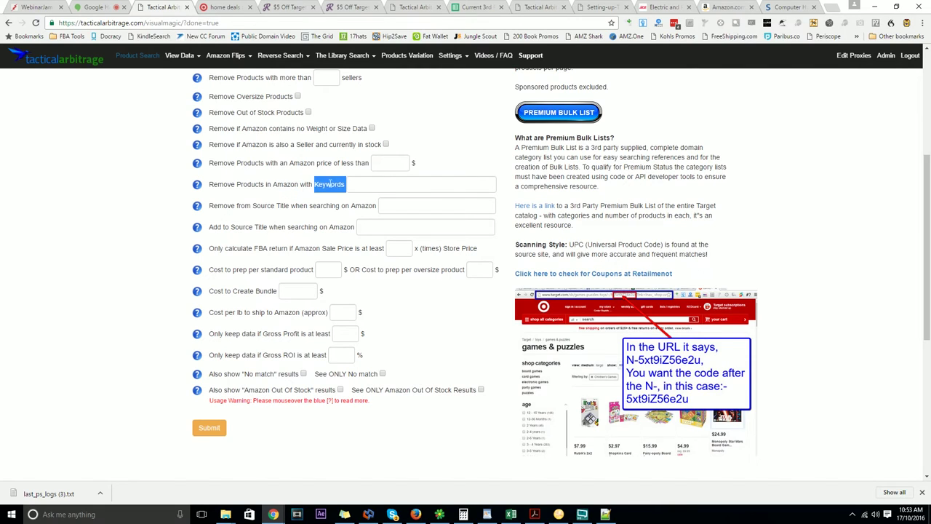
pyautogui.doubleClick(251, 184)
pyautogui.doubleClick(283, 184)
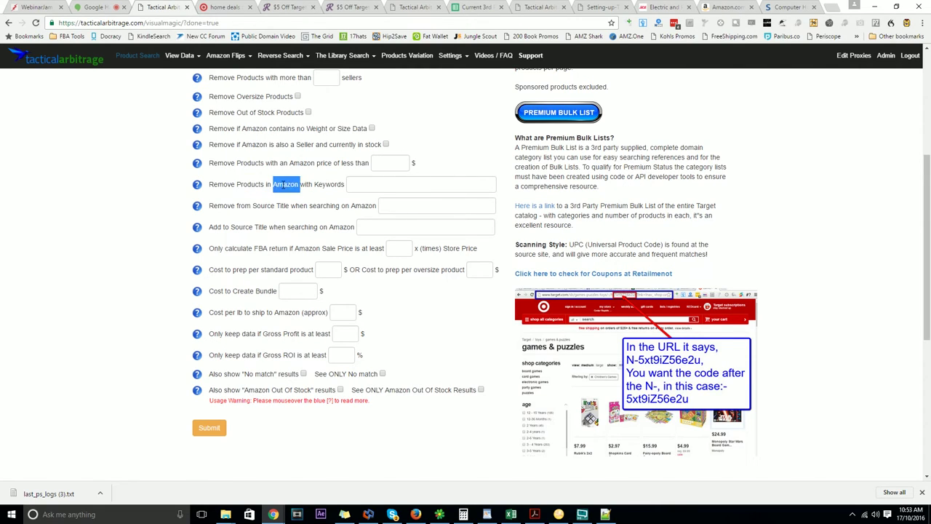
pyautogui.click(327, 184)
pyautogui.tripleClick(327, 184)
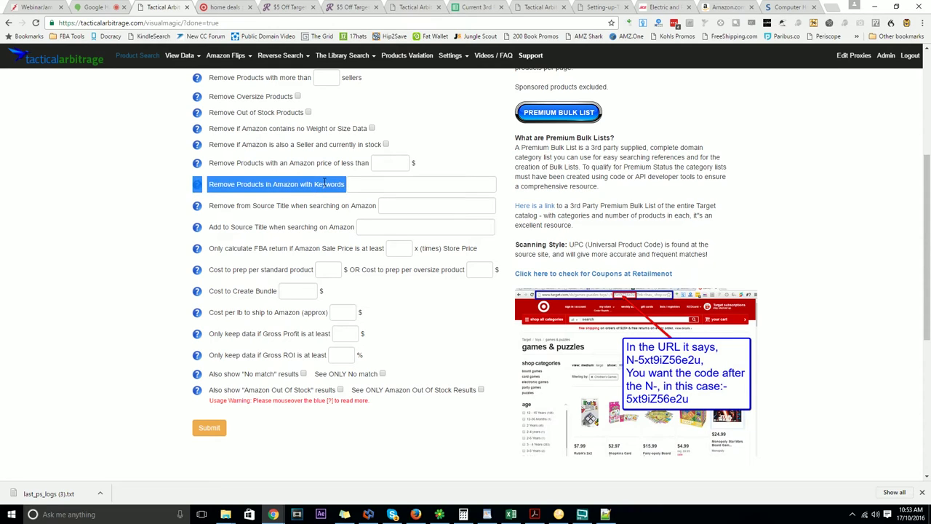
pyautogui.click(325, 184)
pyautogui.doubleClick(324, 184)
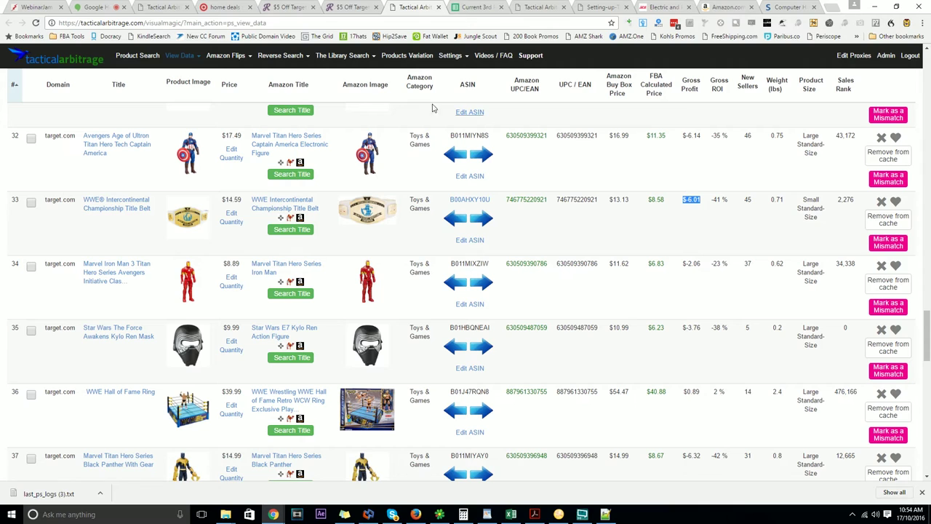
# Return to the Product Search form and point out the option limiting FBA return calculation to a multiple of the store price.
pyautogui.click(164, 7)
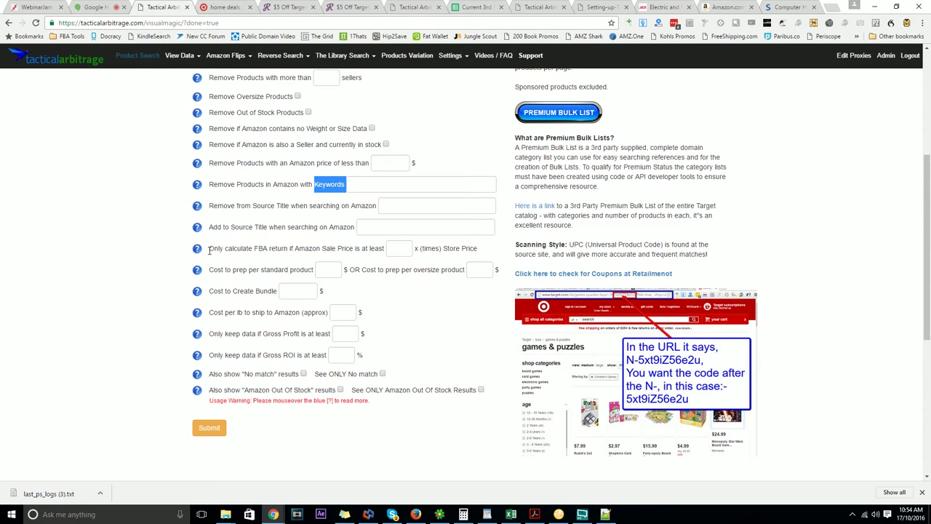
pyautogui.click(131, 245)
pyautogui.scroll(-1, 132, 246)
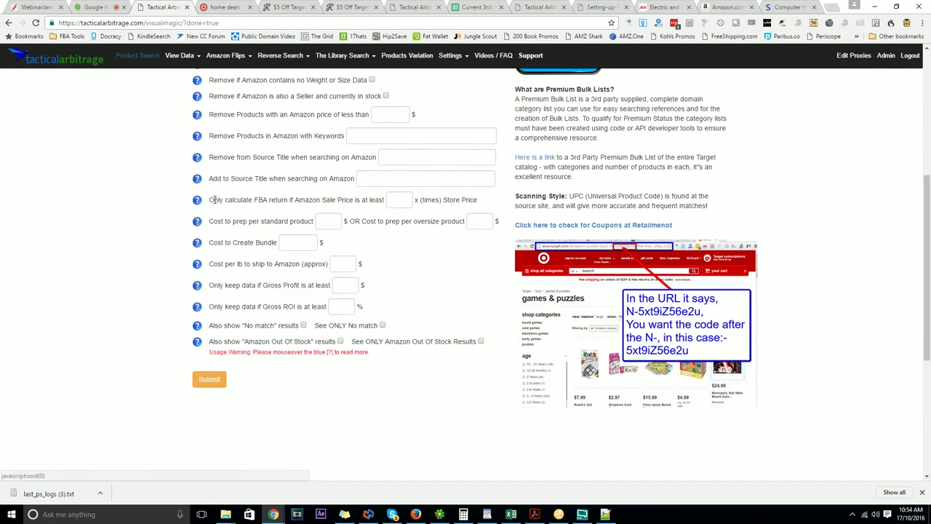
pyautogui.moveTo(210, 200); pyautogui.dragTo(385, 200)
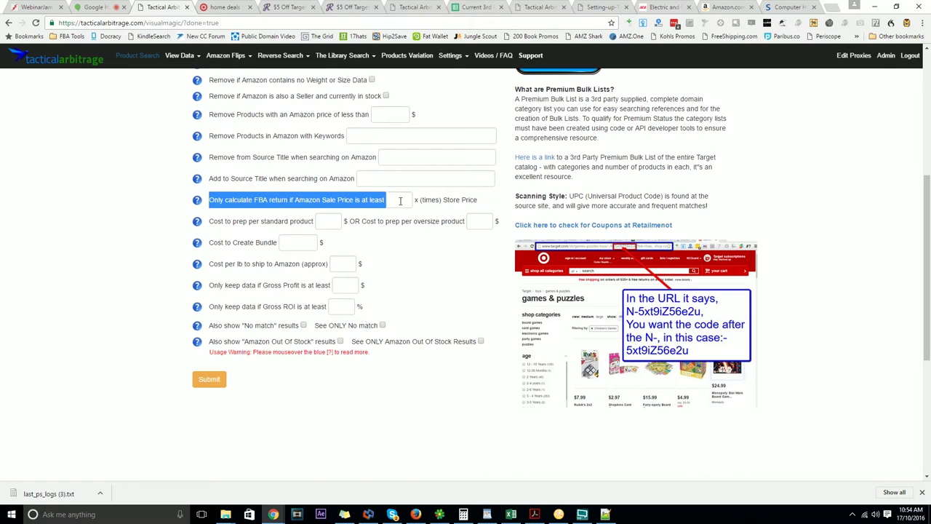
pyautogui.moveTo(485, 201); pyautogui.dragTo(412, 200)
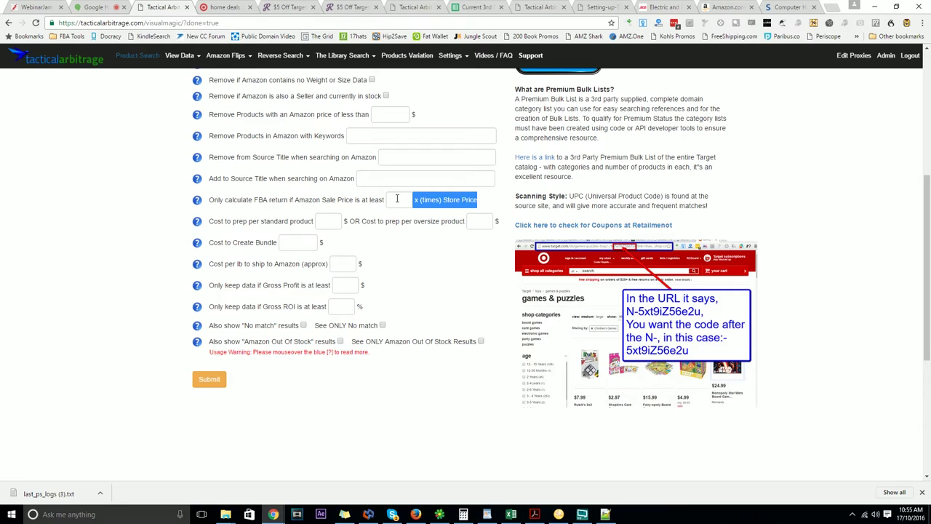
pyautogui.click(386, 199)
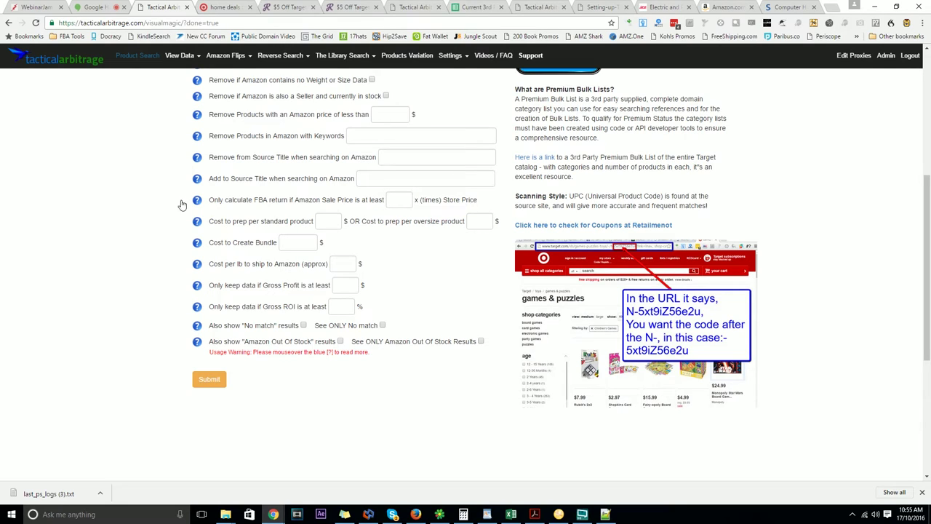
# Point out the Cost to Create Bundle option on the Product Search form, consulting the View Data results in between.
pyautogui.scroll(-1, 365, 198)
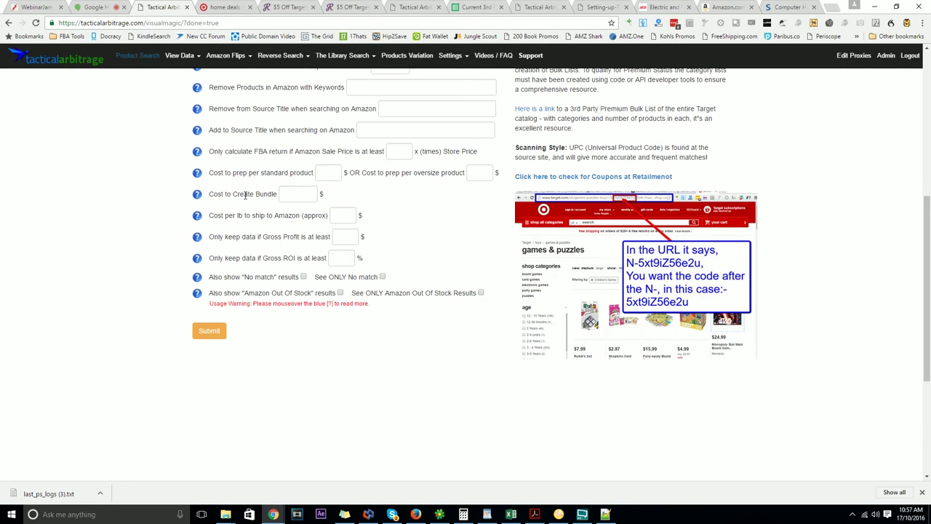
pyautogui.moveTo(210, 193); pyautogui.dragTo(278, 195)
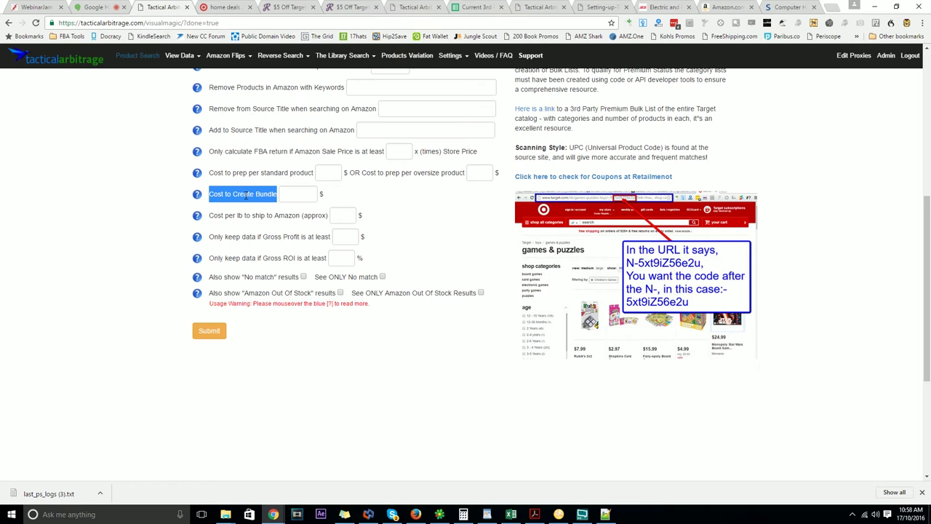
pyautogui.click(416, 8)
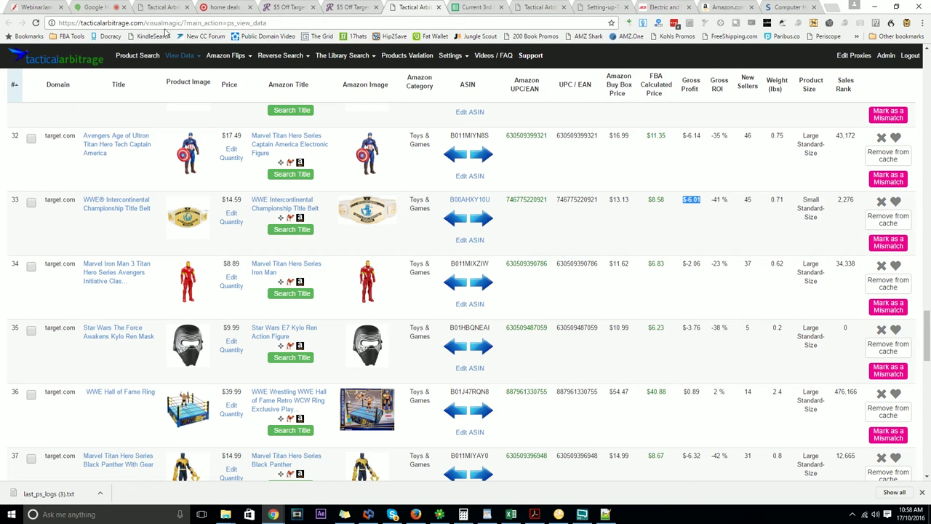
pyautogui.scroll(3, 206, 182)
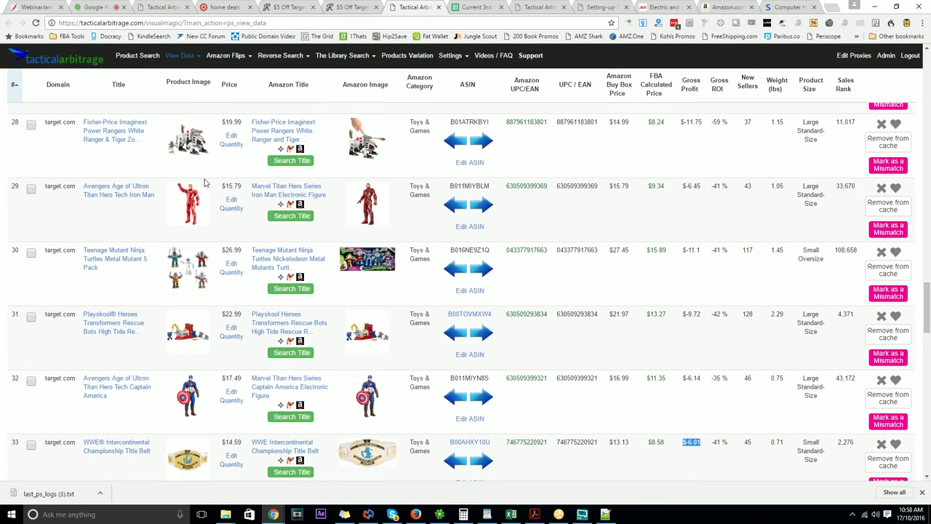
pyautogui.click(160, 9)
pyautogui.doubleClick(216, 194)
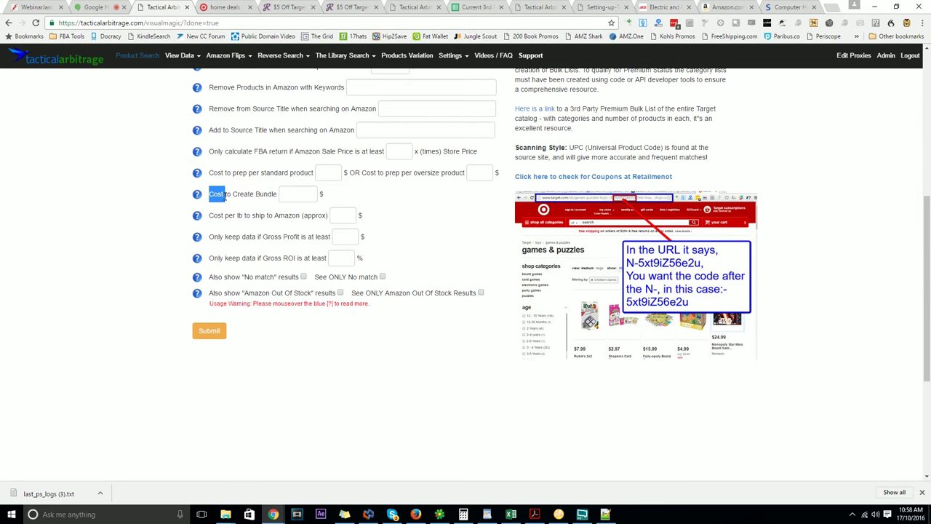
pyautogui.tripleClick(279, 194)
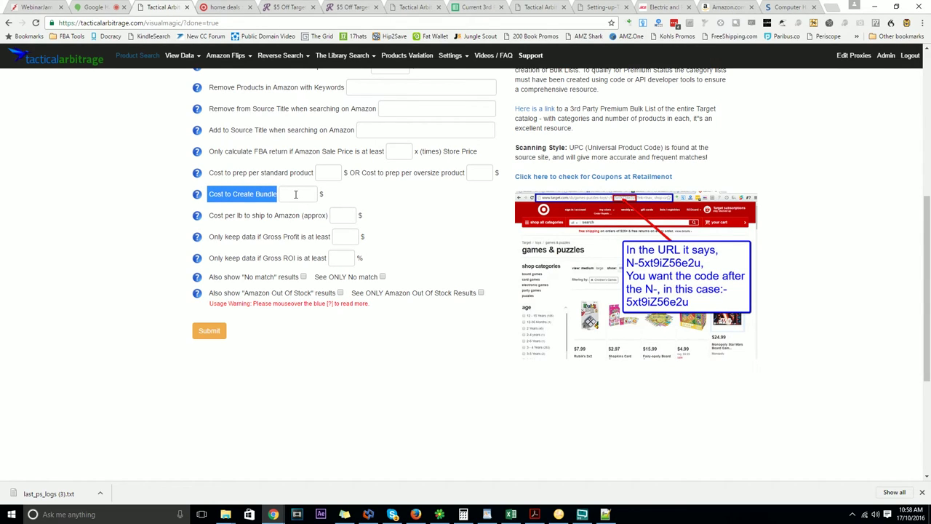
pyautogui.click(118, 207)
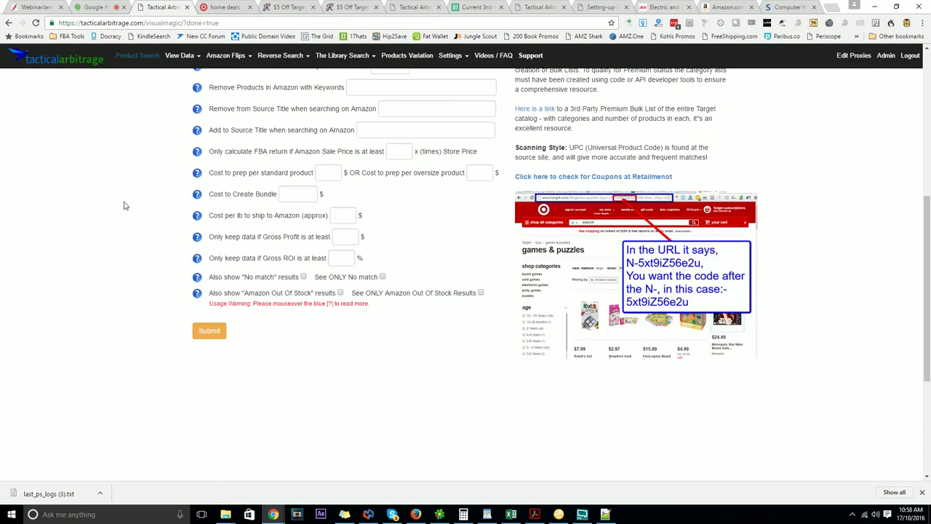
# Highlight the Cost to Create Bundle label and the Cost to prep per standard product label on the Product Search form.
pyautogui.scroll(-1, 120, 204)
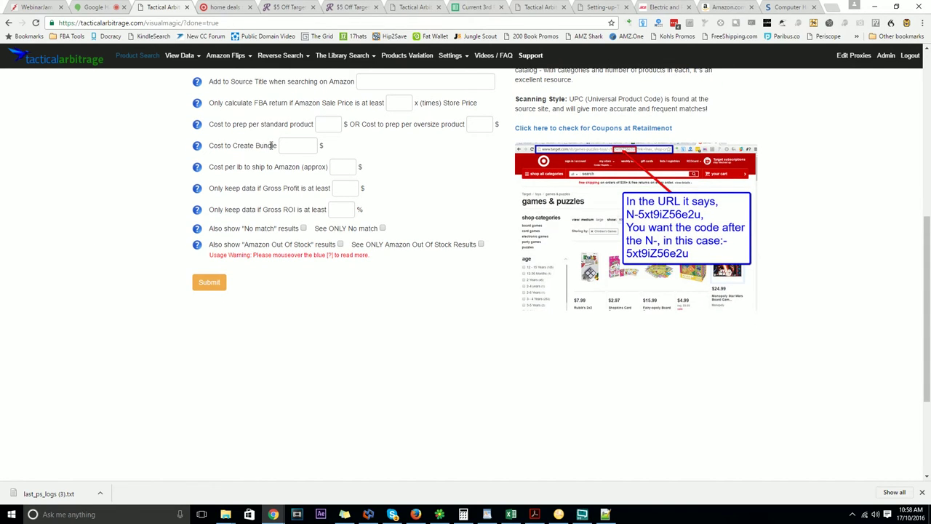
pyautogui.moveTo(278, 146); pyautogui.dragTo(209, 146)
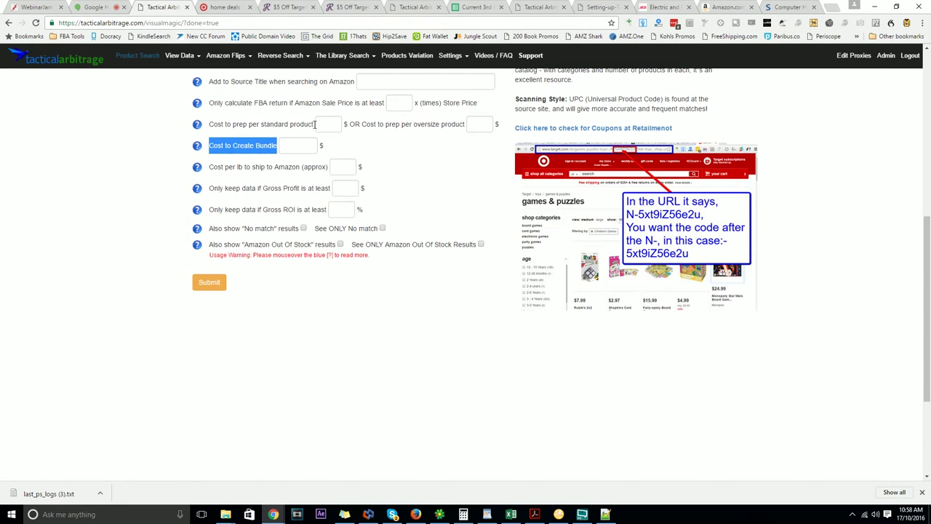
pyautogui.moveTo(314, 124); pyautogui.dragTo(209, 125)
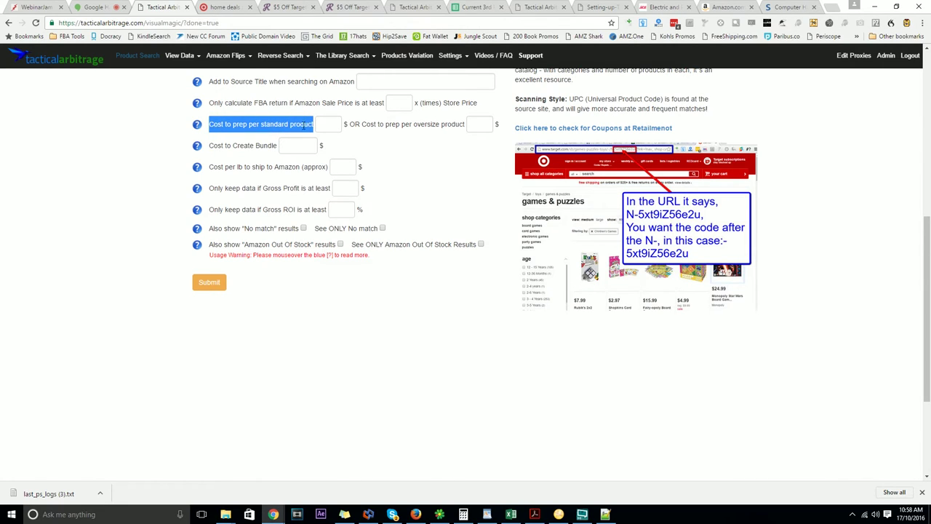
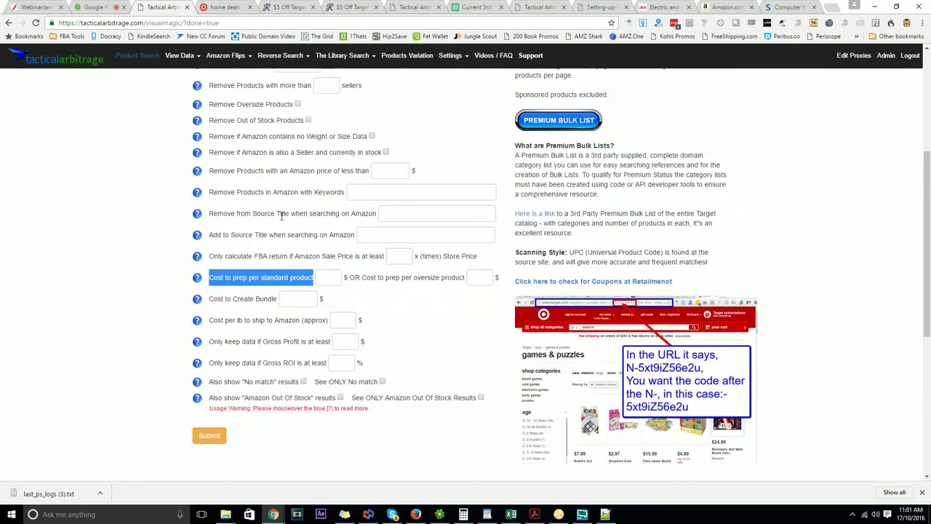
# Review the Product Search form from the store selection through the filter and cost options down to the no-match and out-of-stock options.
pyautogui.scroll(4, 281, 216)
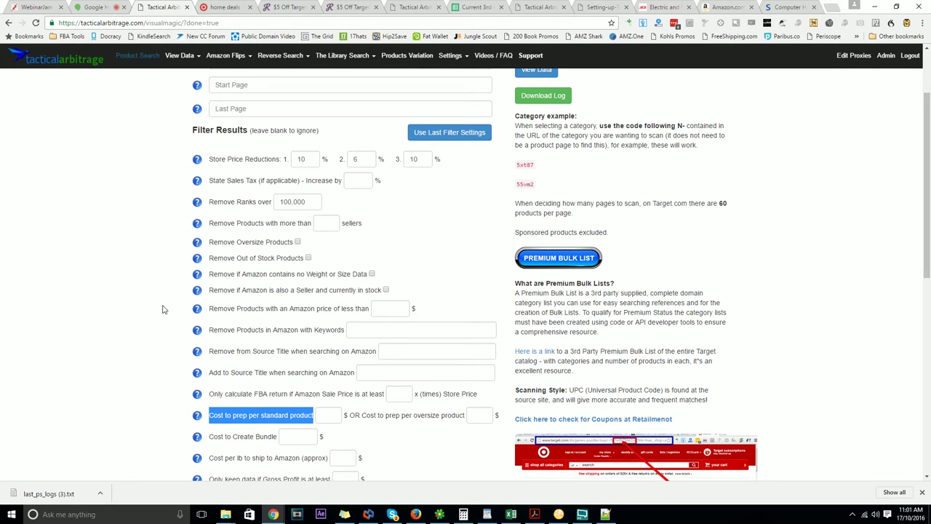
pyautogui.scroll(-2, 143, 297)
pyautogui.scroll(-1, 141, 297)
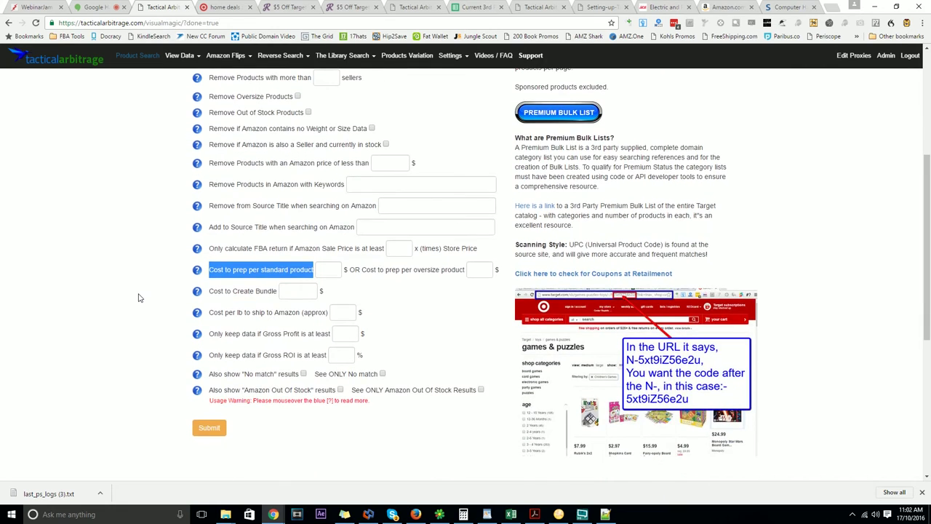
pyautogui.scroll(4, 141, 297)
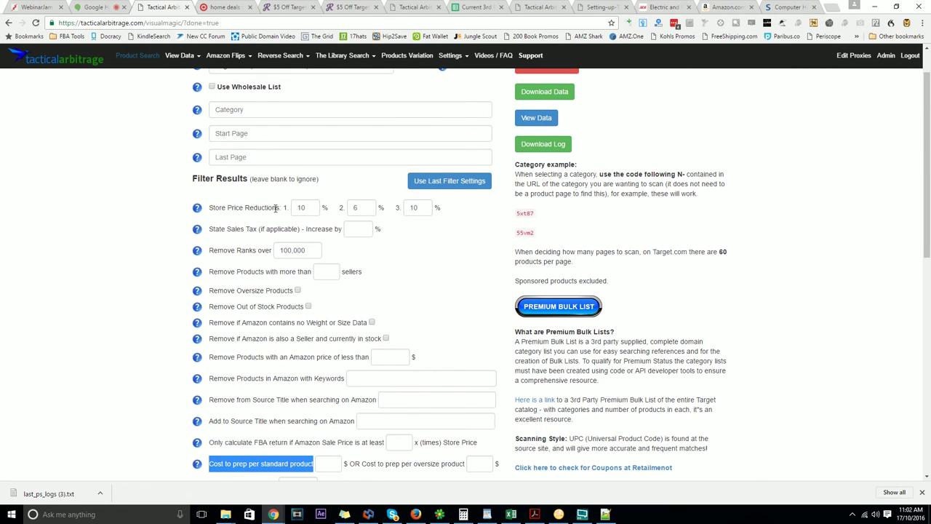
pyautogui.scroll(-6, 275, 211)
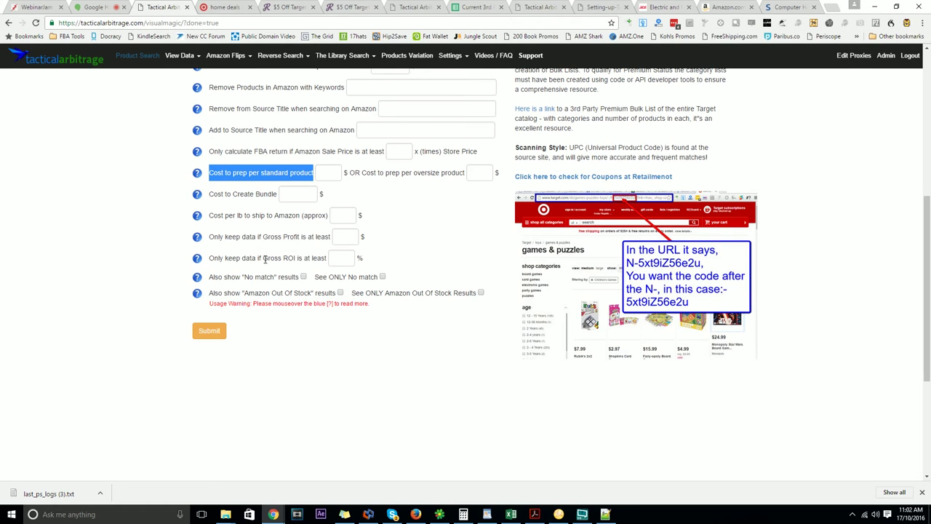
pyautogui.scroll(4, 266, 259)
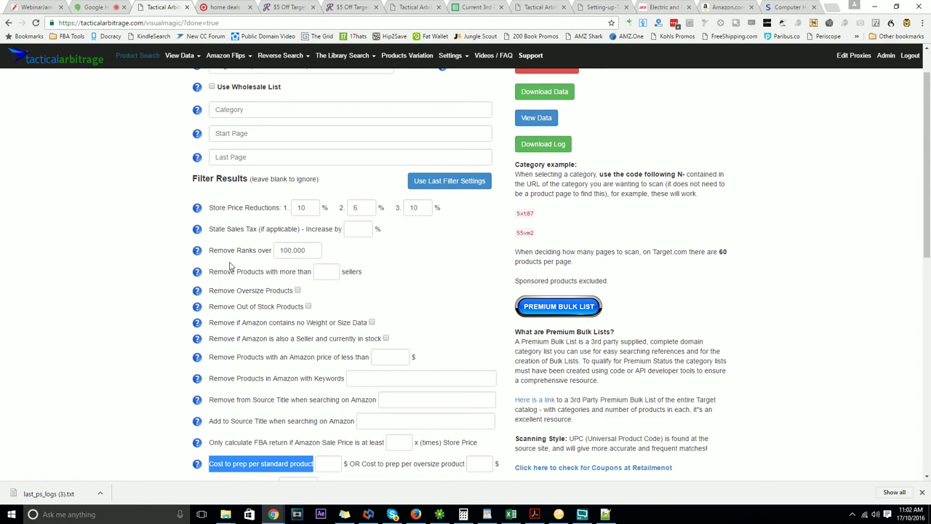
pyautogui.scroll(-1, 230, 269)
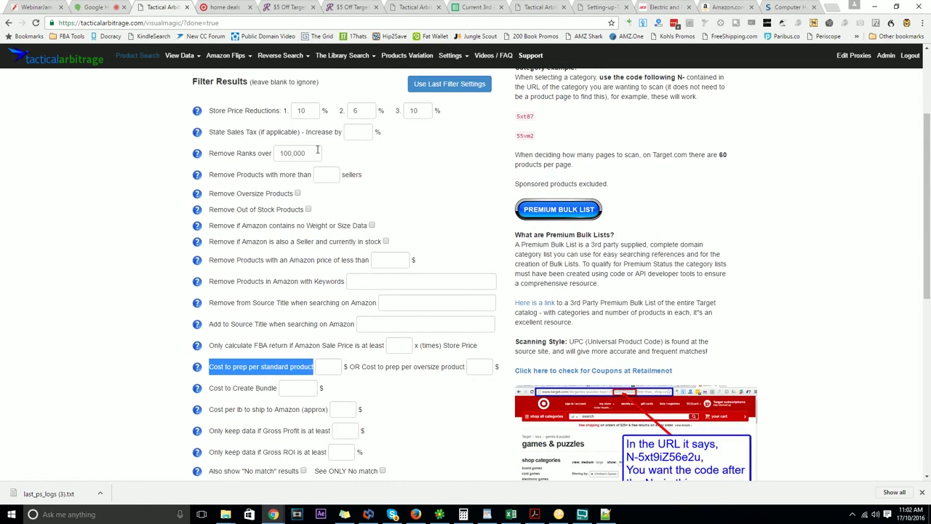
pyautogui.scroll(2, 356, 307)
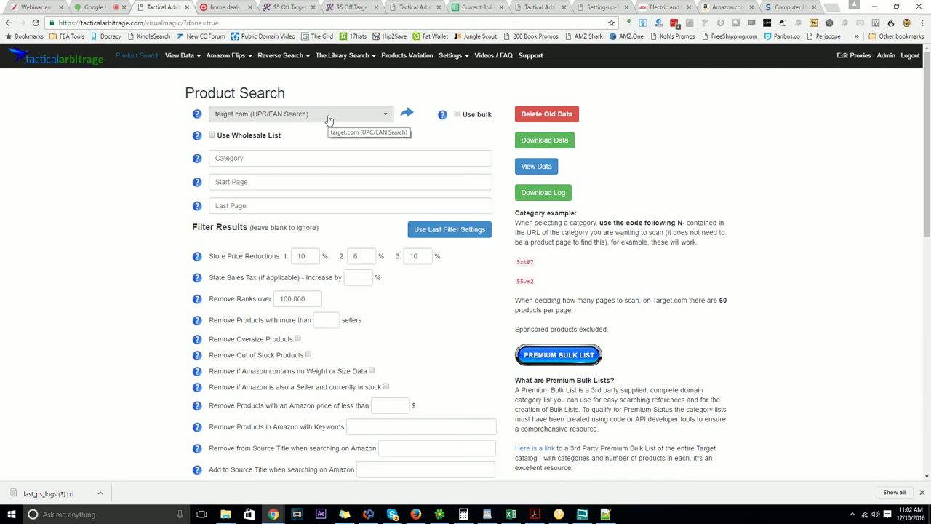
pyautogui.scroll(-1, 120, 150)
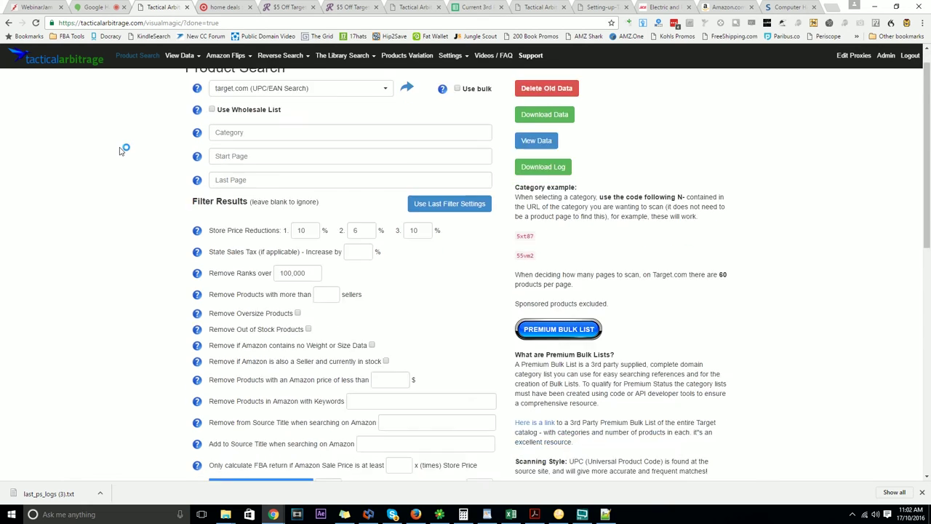
pyautogui.scroll(-3, 121, 150)
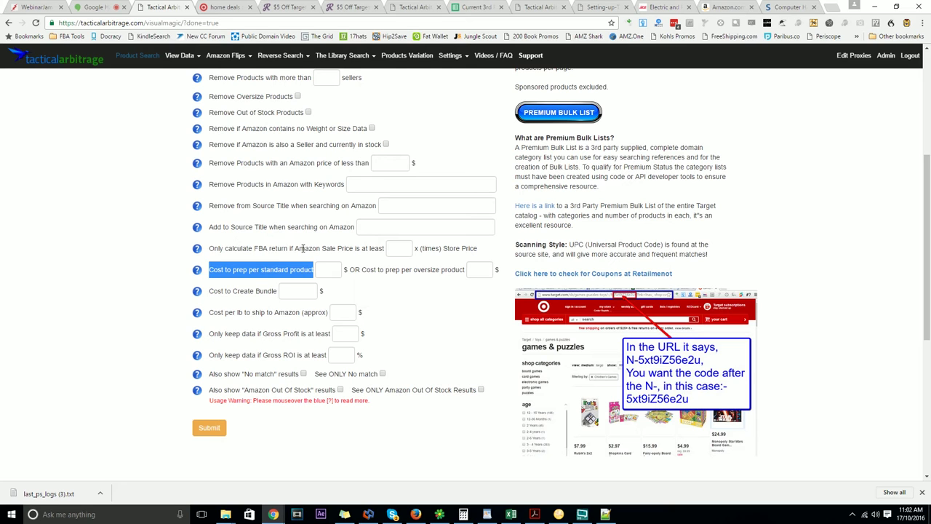
pyautogui.scroll(2, 314, 248)
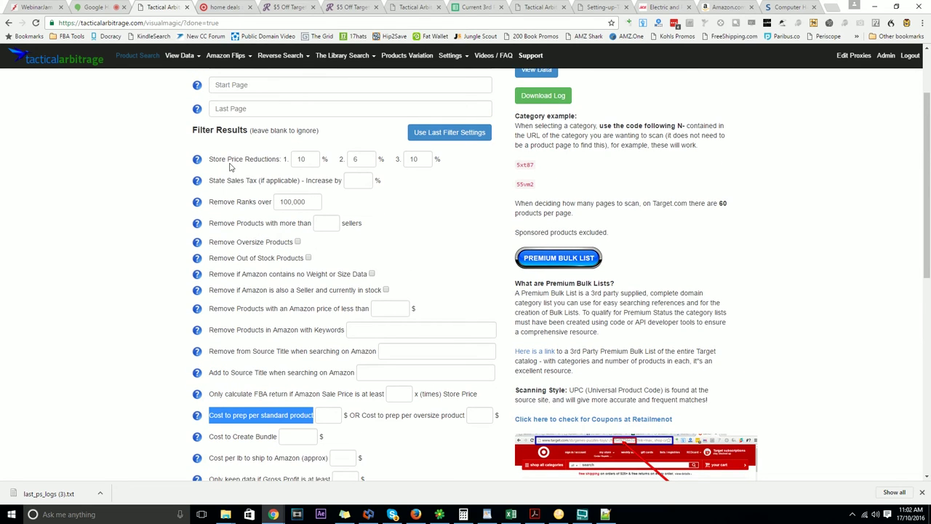
pyautogui.scroll(-3, 233, 247)
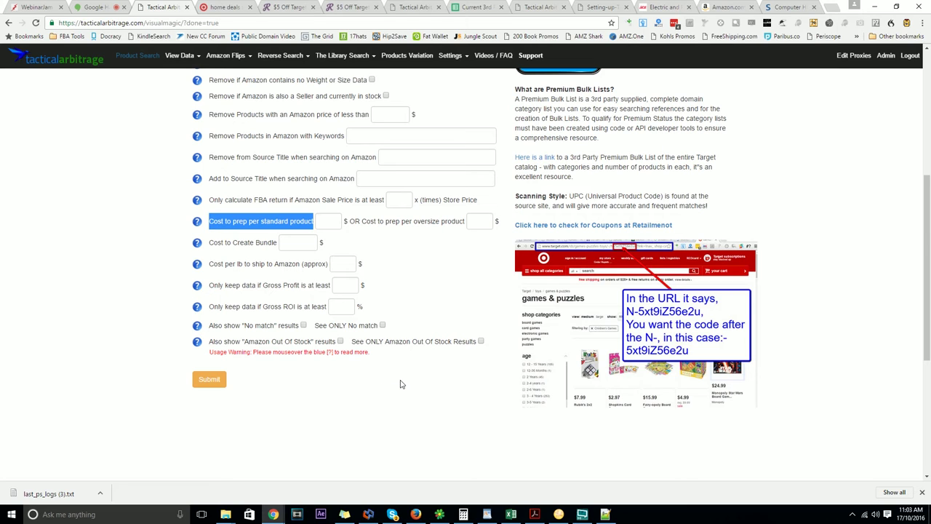
pyautogui.scroll(2, 400, 384)
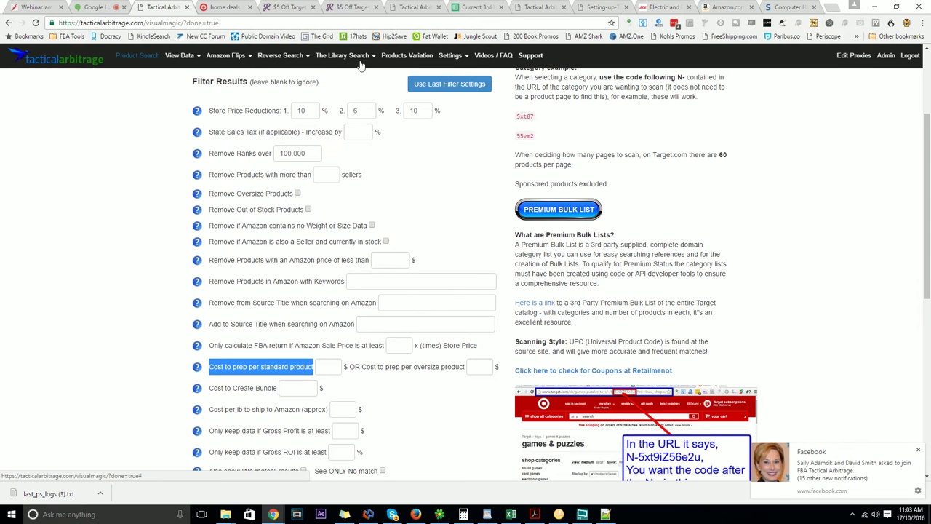
# Highlight the Also show "Amazon Out Of Stock" results option at the end of the filter list.
pyautogui.scroll(-3, 72, 178)
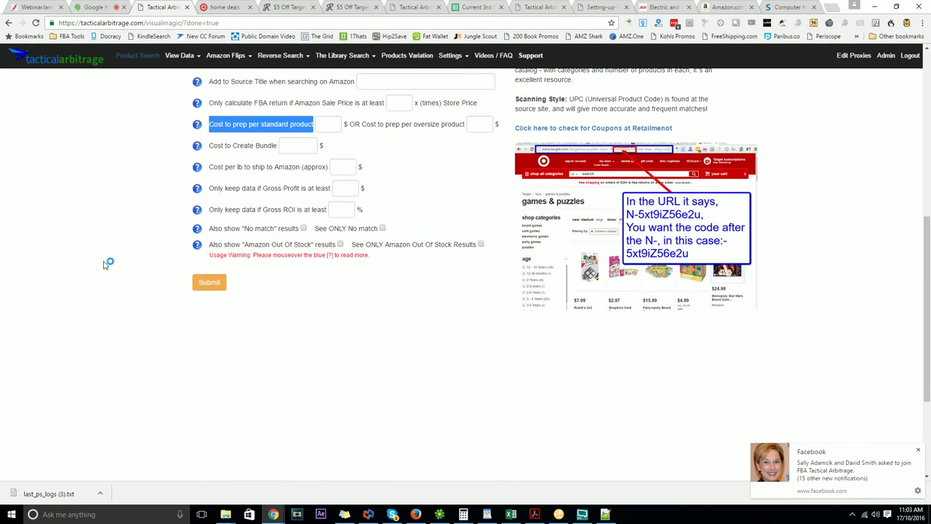
pyautogui.scroll(1, 405, 318)
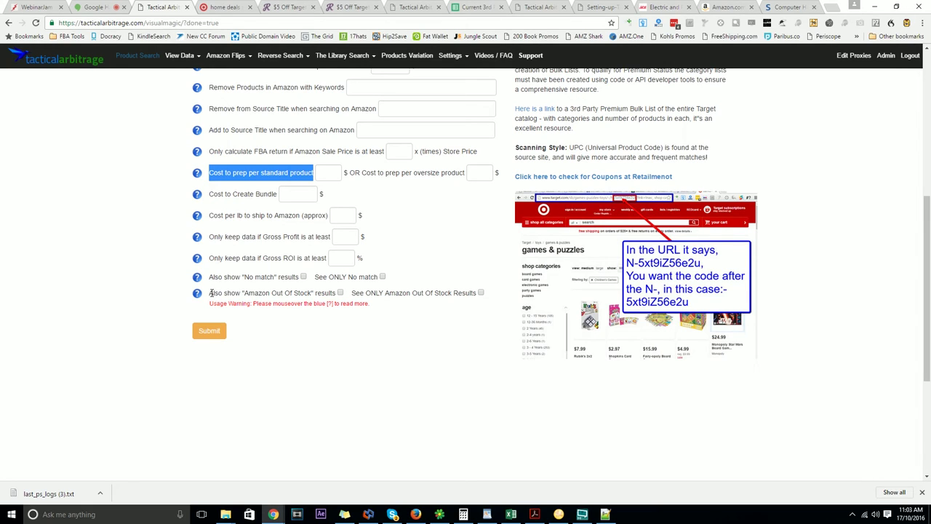
pyautogui.moveTo(211, 293); pyautogui.dragTo(336, 294)
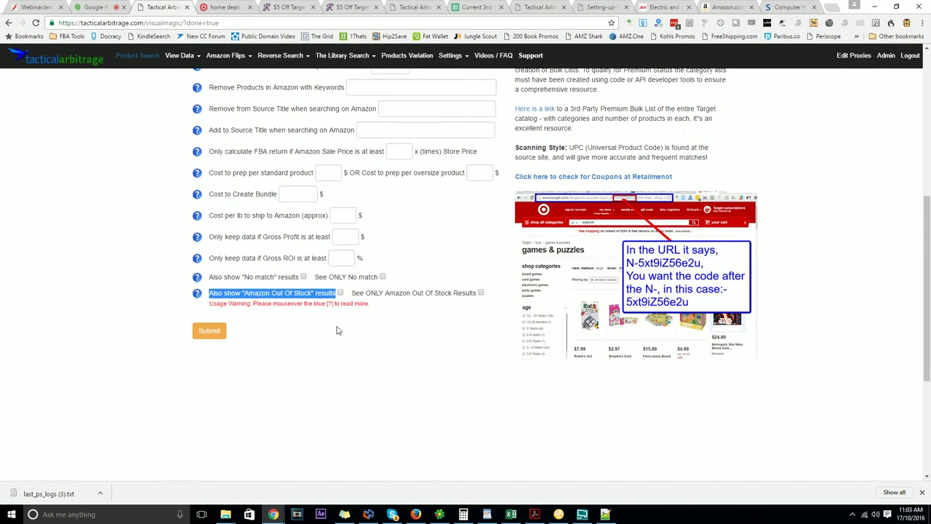
# Read the help notes beside the filters, including prep cost, shipping cost per lb and the maximum number of sellers.
pyautogui.moveTo(209, 299)
pyautogui.moveTo(196, 110)
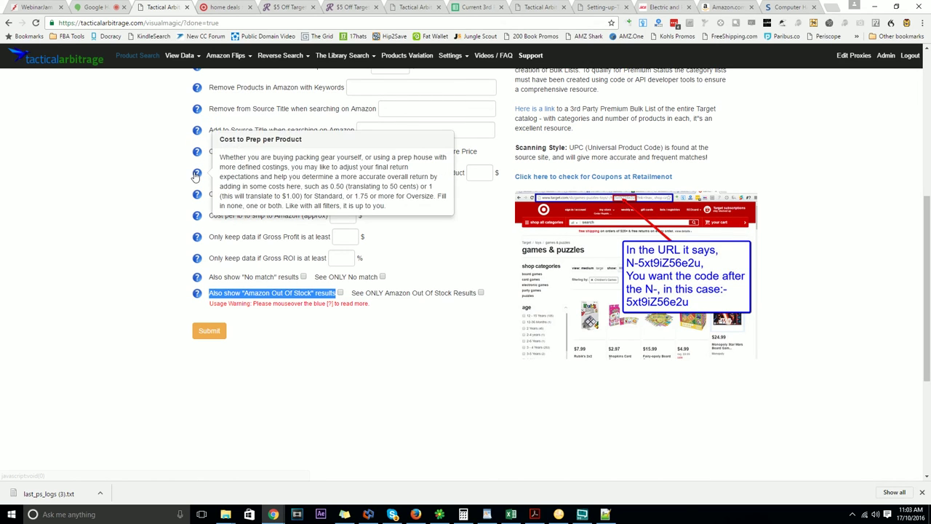
pyautogui.moveTo(196, 195)
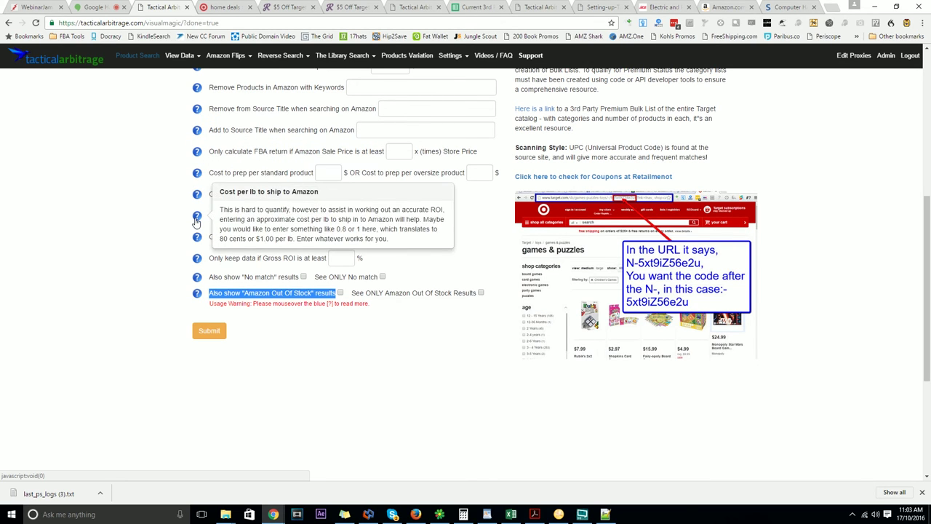
pyautogui.moveTo(196, 238)
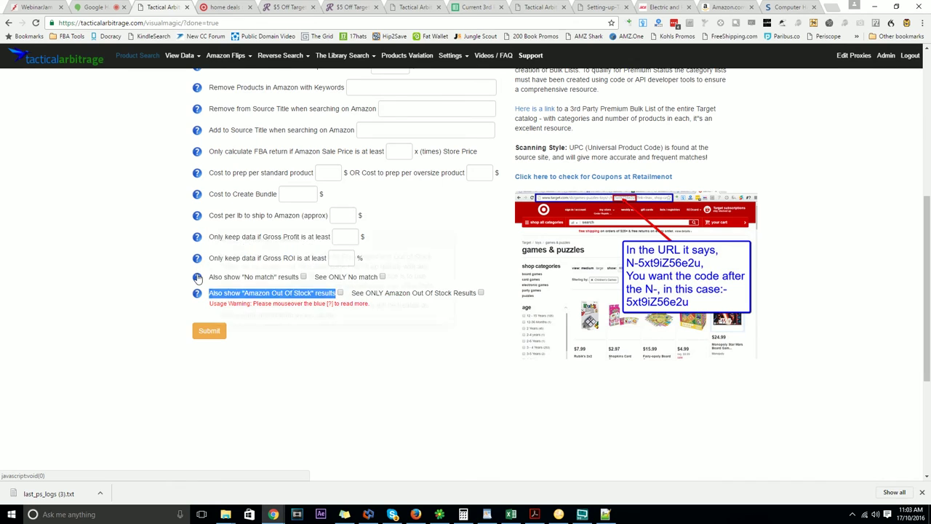
pyautogui.scroll(3, 171, 246)
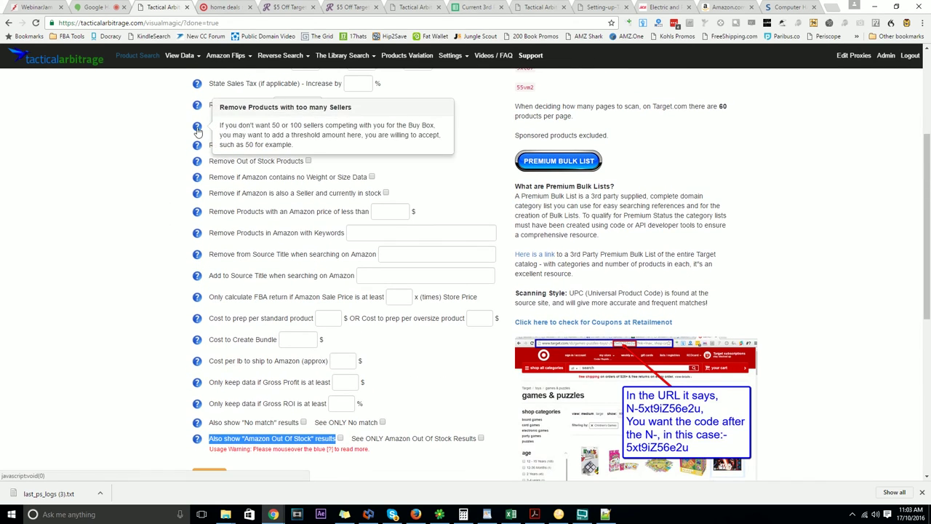
pyautogui.moveTo(197, 150)
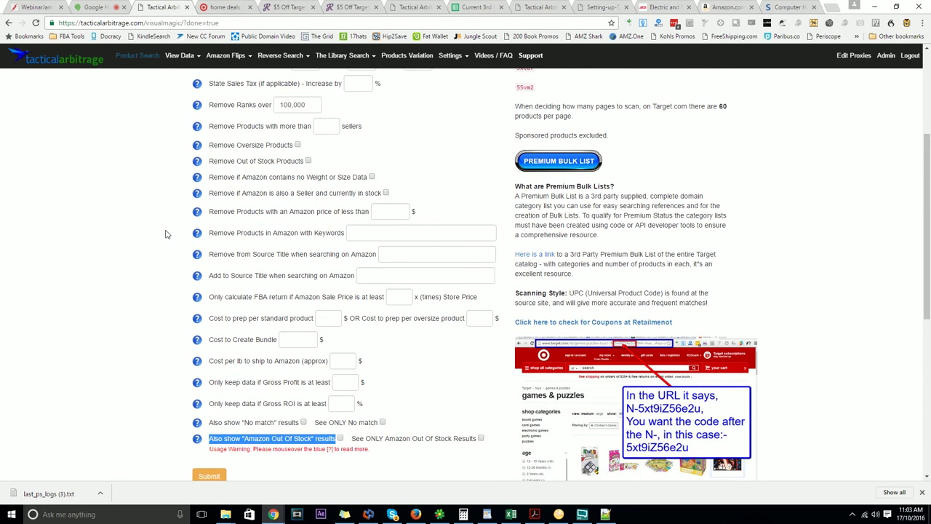
pyautogui.scroll(1, 165, 206)
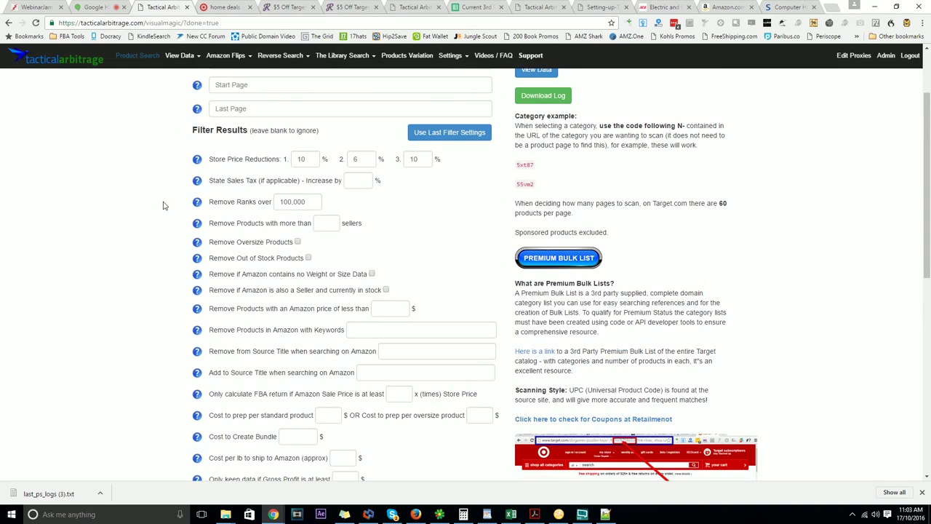
pyautogui.scroll(1, 163, 205)
pyautogui.scroll(-3, 163, 206)
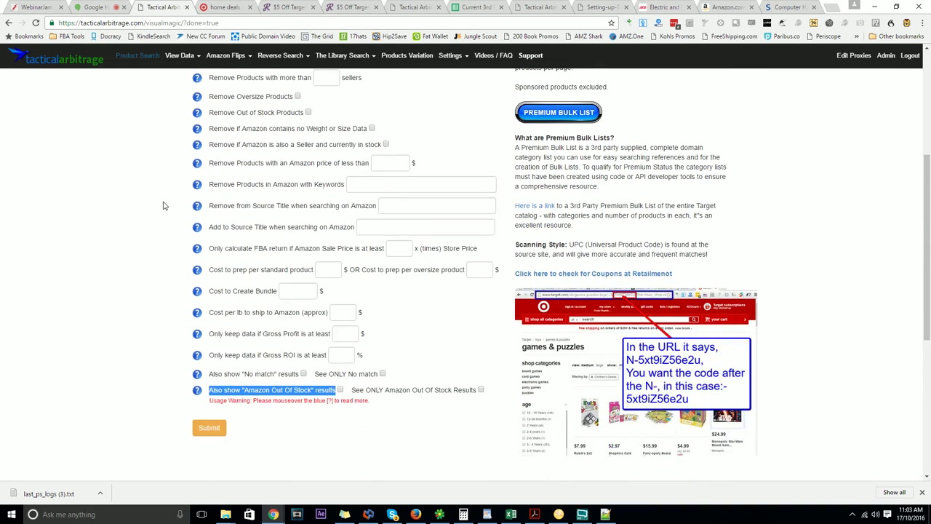
pyautogui.scroll(-1, 163, 206)
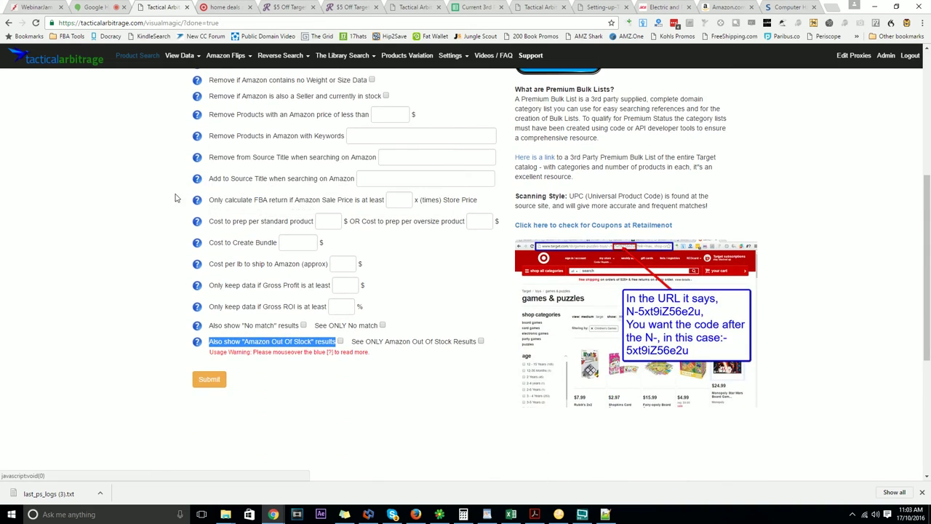
# Examine the wording of the Also show "Amazon Out Of Stock" results option, highlighting the quoted phrase and the whole label.
pyautogui.scroll(-2, 174, 197)
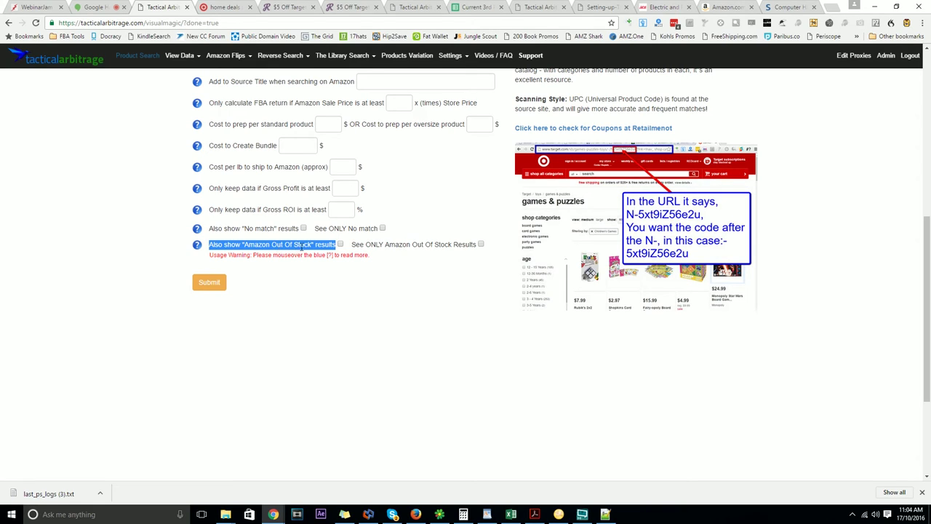
pyautogui.moveTo(313, 246); pyautogui.dragTo(240, 246)
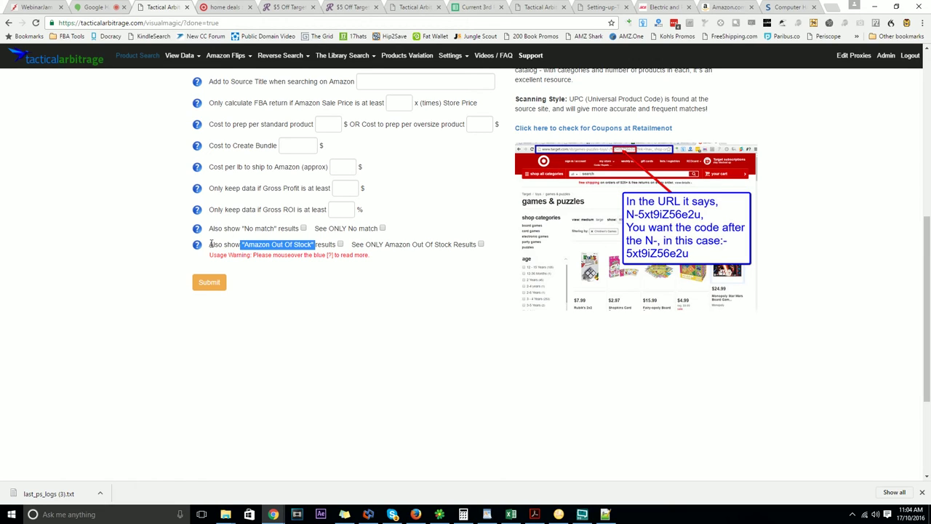
pyautogui.moveTo(209, 245); pyautogui.dragTo(336, 245)
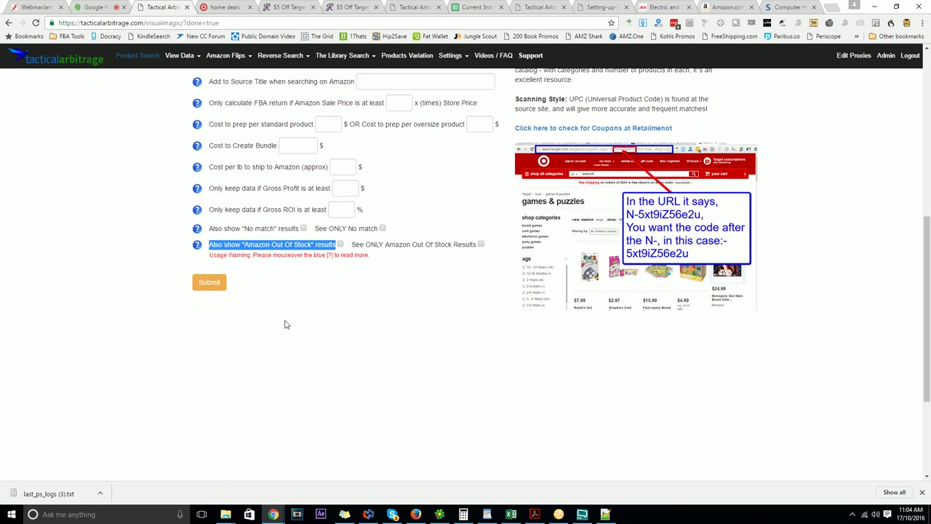
pyautogui.click(322, 275)
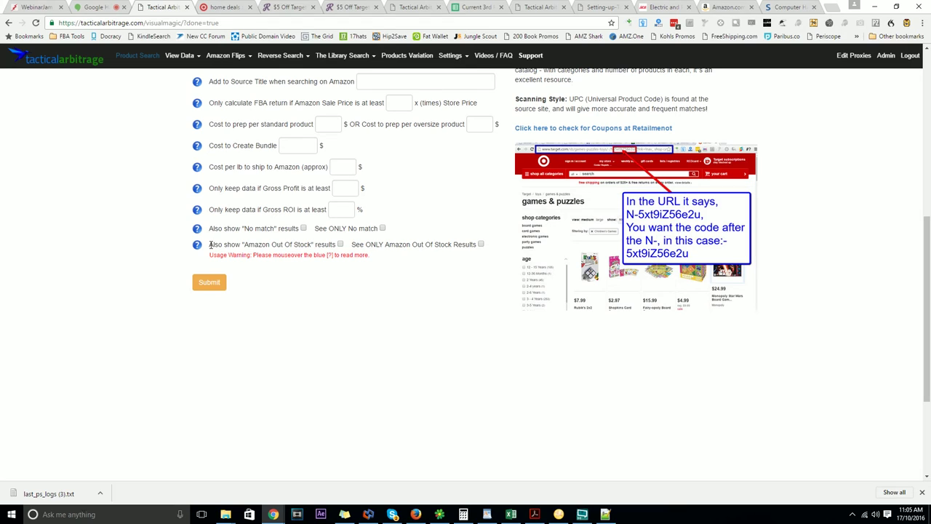
pyautogui.moveTo(209, 244); pyautogui.dragTo(331, 245)
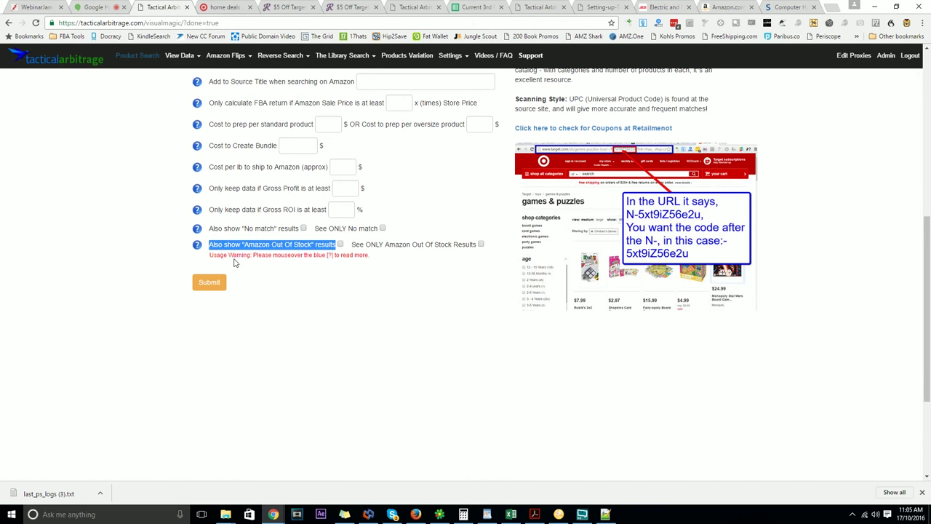
# Switch to the View Data results and show the beginning of the page with its action and update options.
pyautogui.scroll(5, 240, 270)
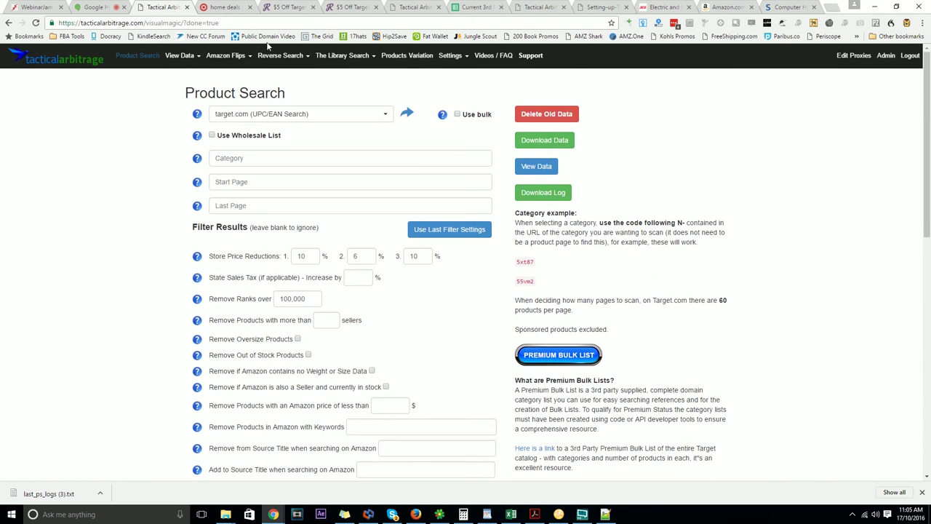
pyautogui.click(412, 7)
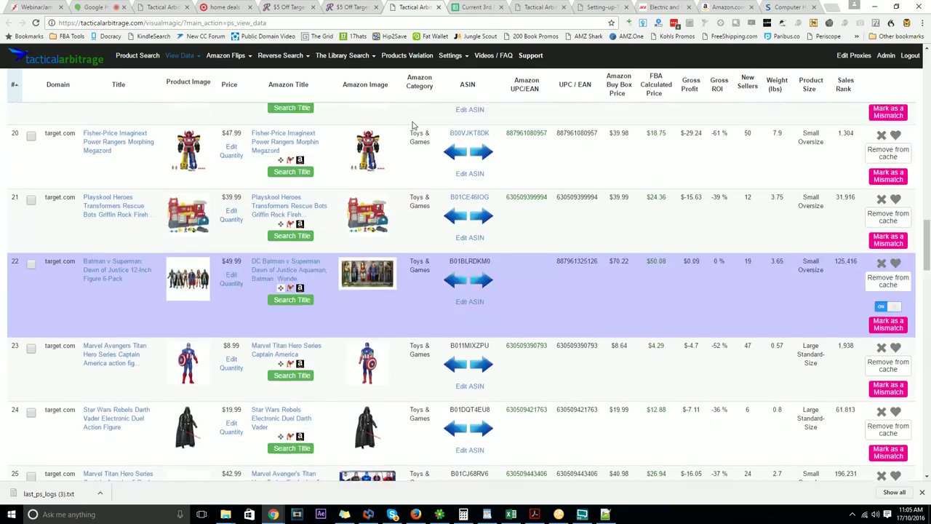
pyautogui.scroll(20, 412, 125)
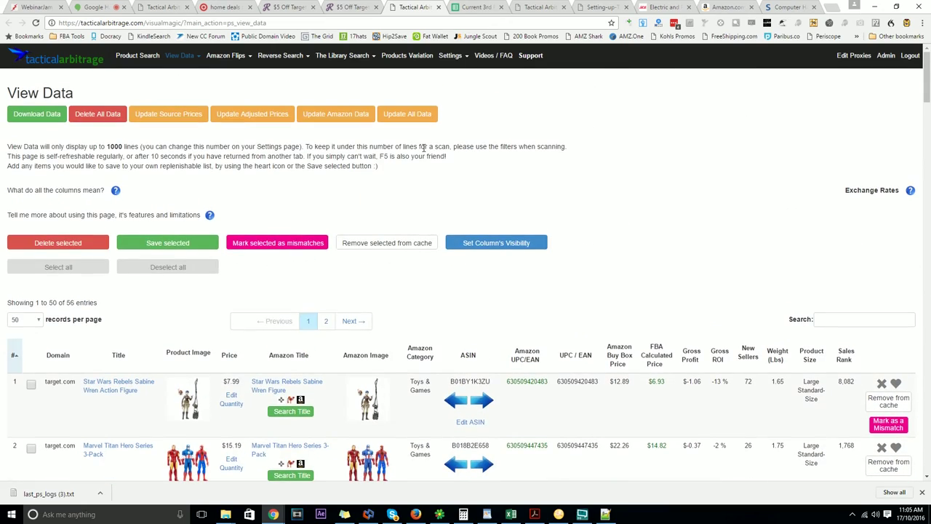
# Compare the Amazon UPC/EAN with the source UPC/EAN of the Star Wars Rebels Sabine Wren result, highlighting both codes.
pyautogui.scroll(-1, 624, 164)
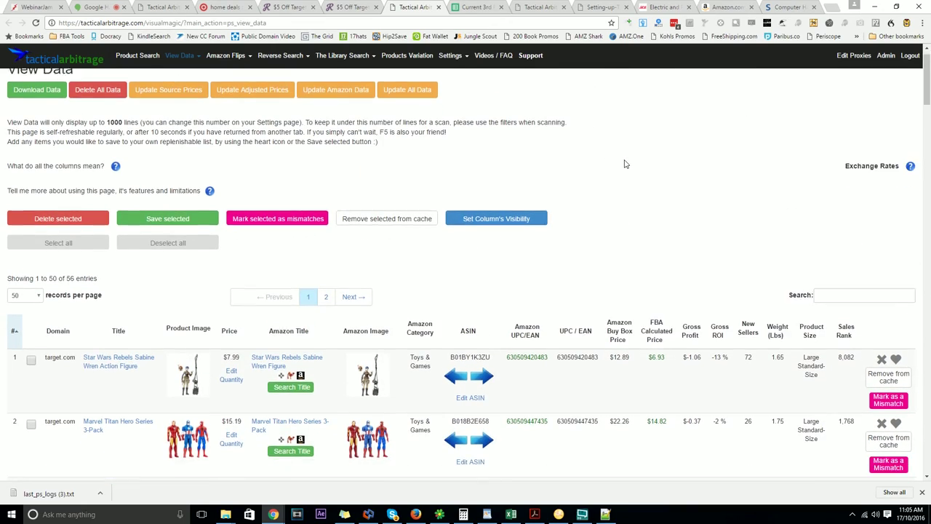
pyautogui.scroll(-2, 624, 163)
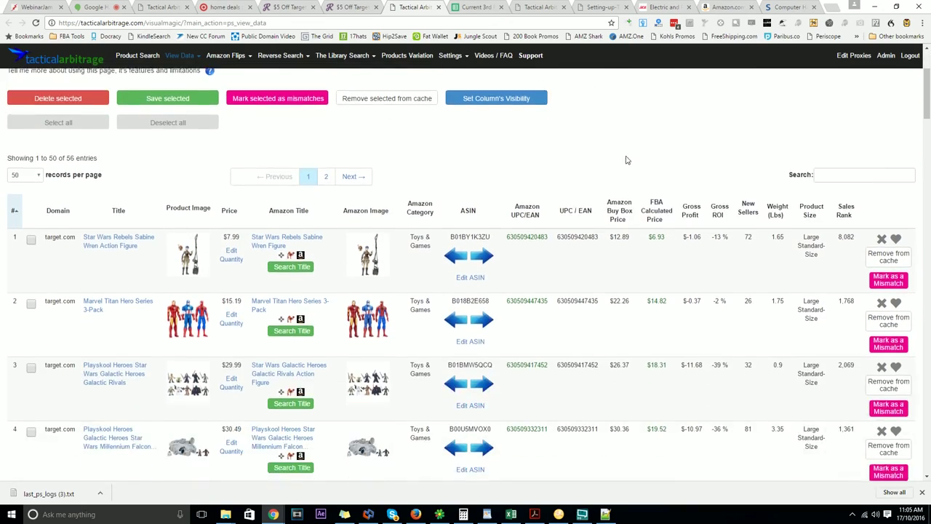
pyautogui.doubleClick(521, 237)
pyautogui.doubleClick(573, 235)
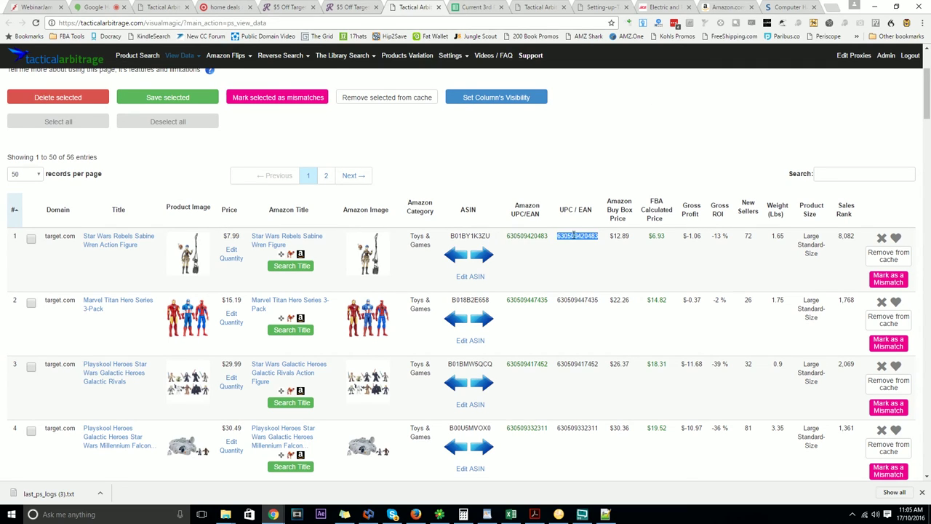
pyautogui.click(516, 240)
pyautogui.doubleClick(581, 235)
pyautogui.doubleClick(521, 235)
pyautogui.click(524, 256)
# Enlarge the source and Amazon images of the Playskool Galactic Heroes result and the source image of the Marvel Titan Hero 3-Pack.
pyautogui.scroll(-1, 524, 256)
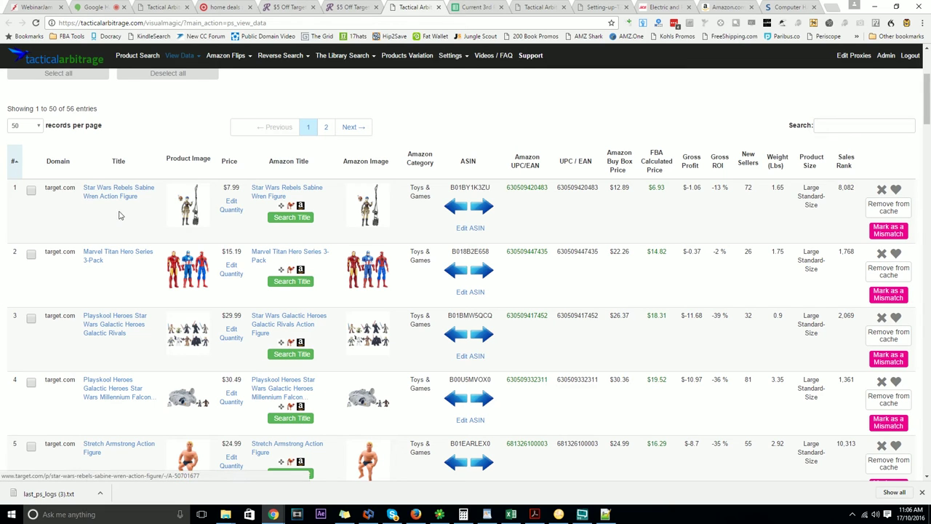
pyautogui.scroll(-1, 268, 205)
pyautogui.scroll(-2, 267, 205)
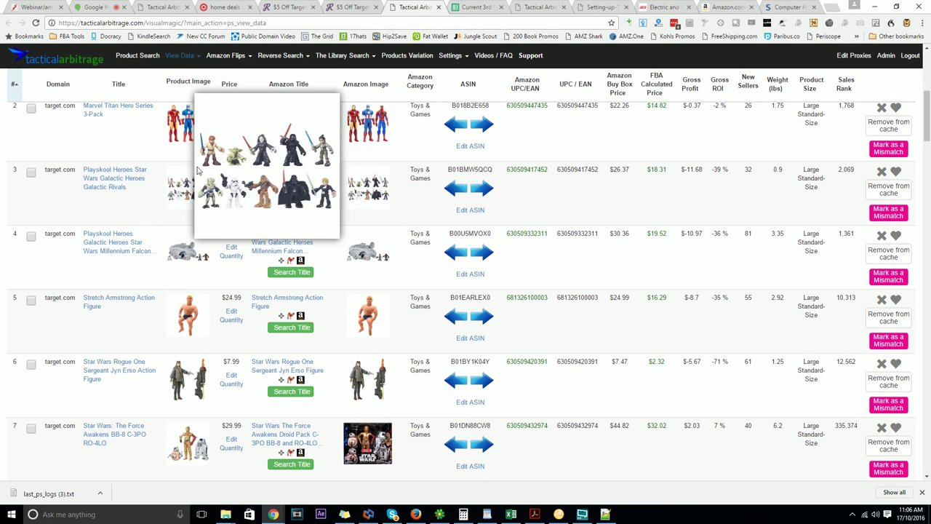
pyautogui.click(282, 169)
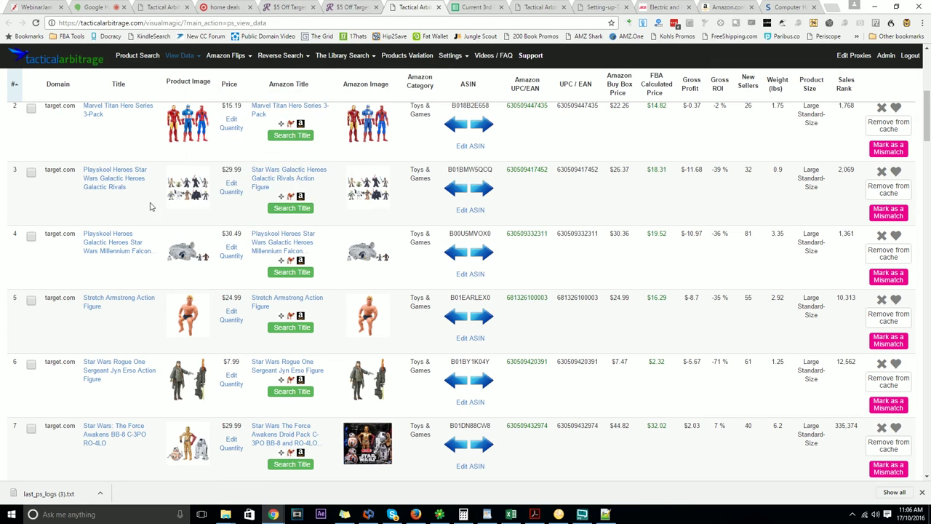
pyautogui.moveTo(185, 185)
pyautogui.moveTo(379, 187)
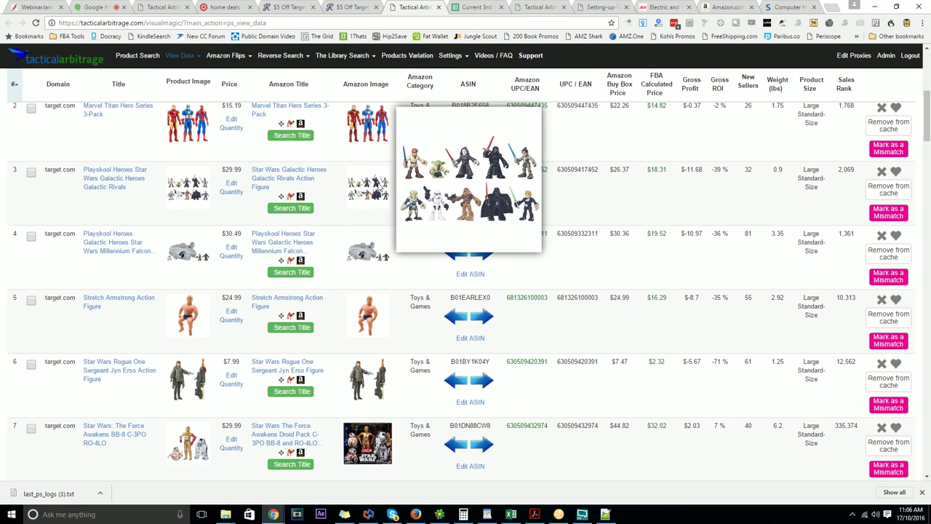
pyautogui.scroll(1, 379, 187)
pyautogui.moveTo(202, 169)
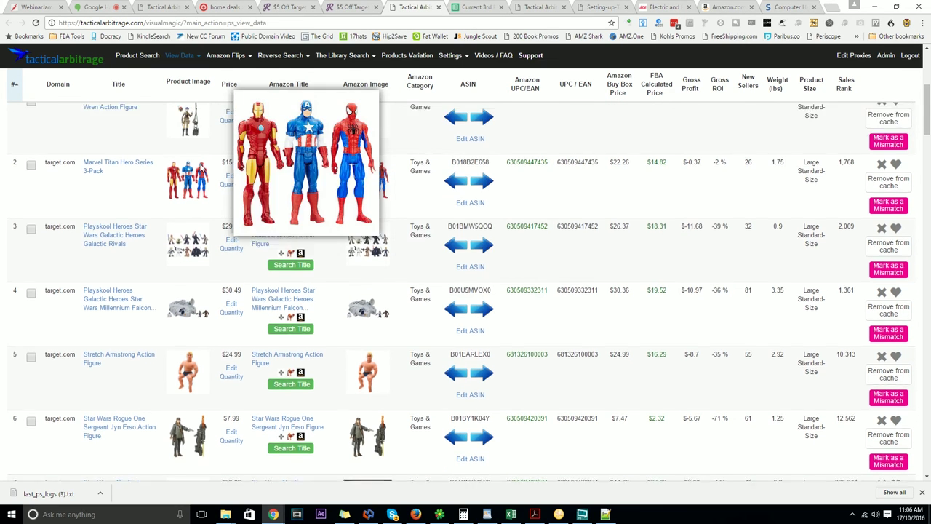
# Check the Star Wars Rebels Sabine Wren match by highlighting its UPC/EAN codes and enlarging both of its product images.
pyautogui.scroll(2, 202, 169)
pyautogui.moveTo(371, 256)
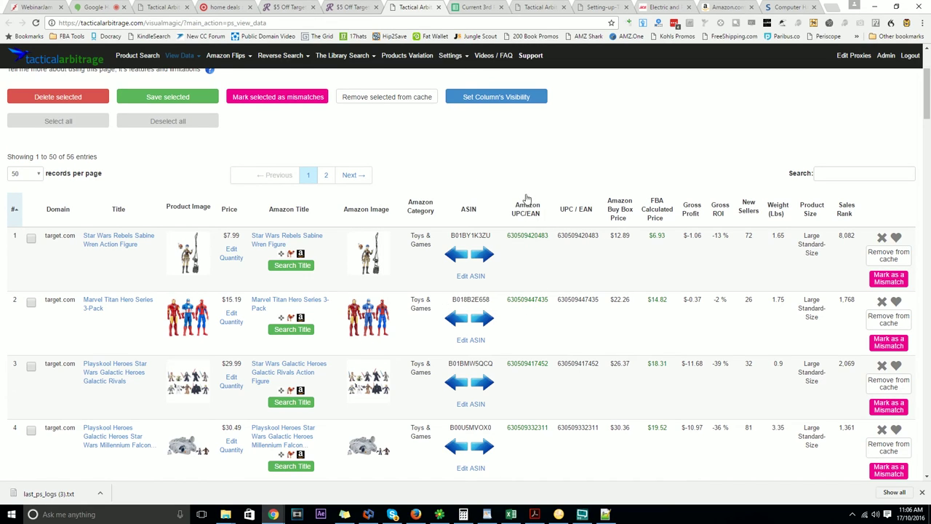
pyautogui.doubleClick(567, 237)
pyautogui.doubleClick(538, 236)
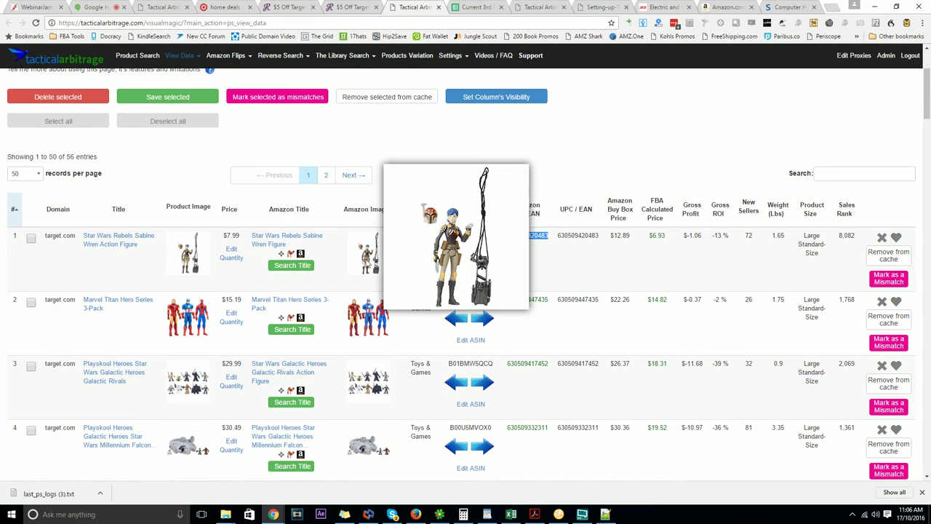
pyautogui.click(194, 222)
pyautogui.moveTo(192, 256)
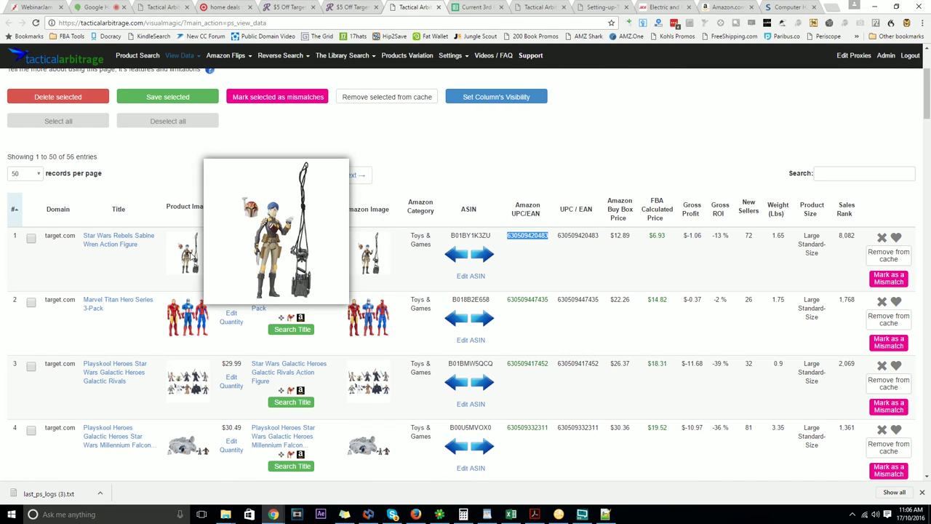
# Compare the source Price with the Amazon Buy Box Price of the Star Wars Rebels Sabine Wren result, highlighting both values.
pyautogui.scroll(-1, 412, 136)
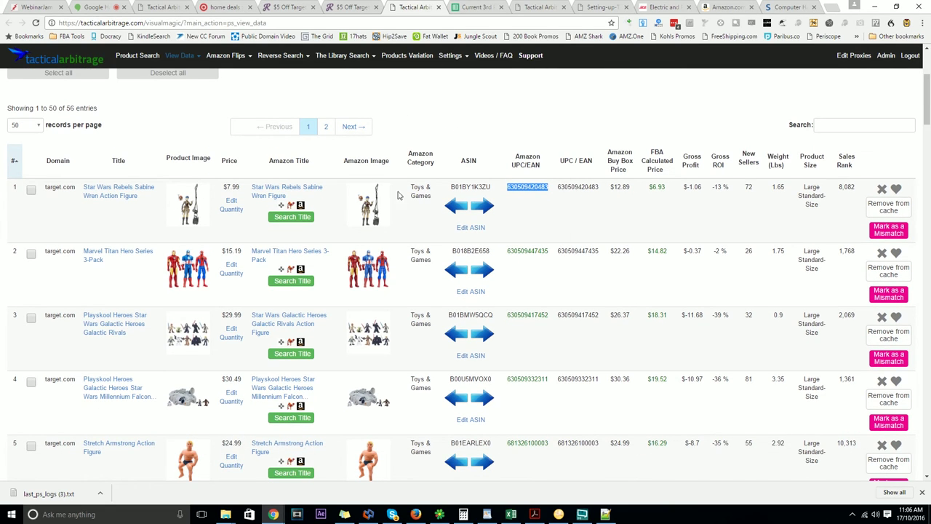
pyautogui.moveTo(239, 188); pyautogui.dragTo(231, 187)
pyautogui.moveTo(630, 188); pyautogui.dragTo(609, 187)
pyautogui.click(619, 185)
pyautogui.moveTo(630, 187); pyautogui.dragTo(609, 188)
pyautogui.moveTo(241, 187); pyautogui.dragTo(223, 187)
pyautogui.doubleClick(619, 187)
pyautogui.click(621, 187)
# Examine the source, adjusted, Amazon and all-data update options above the View Data results.
pyautogui.scroll(5, 622, 204)
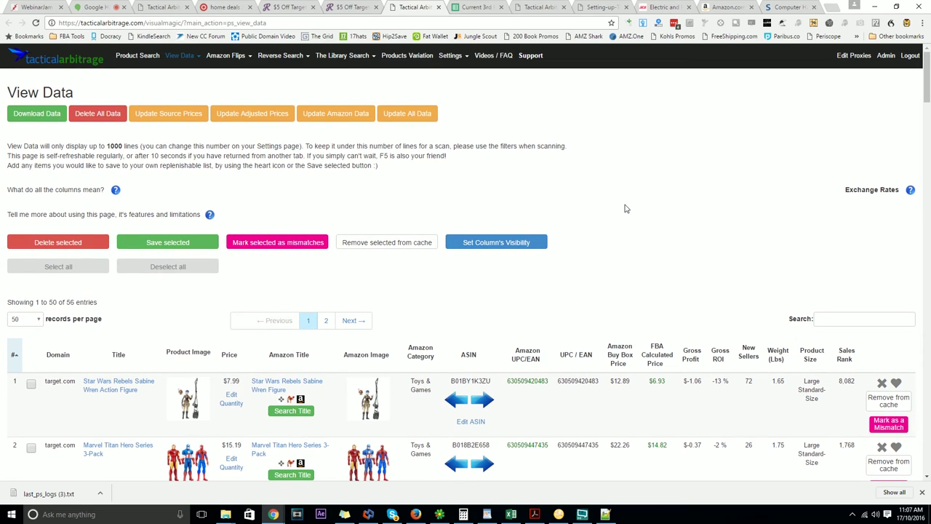
pyautogui.scroll(-1, 654, 268)
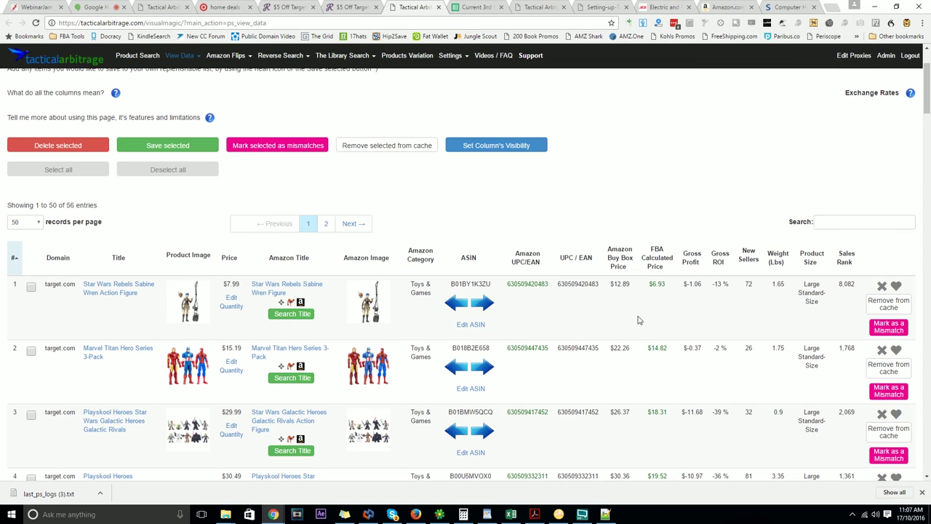
pyautogui.scroll(1, 639, 320)
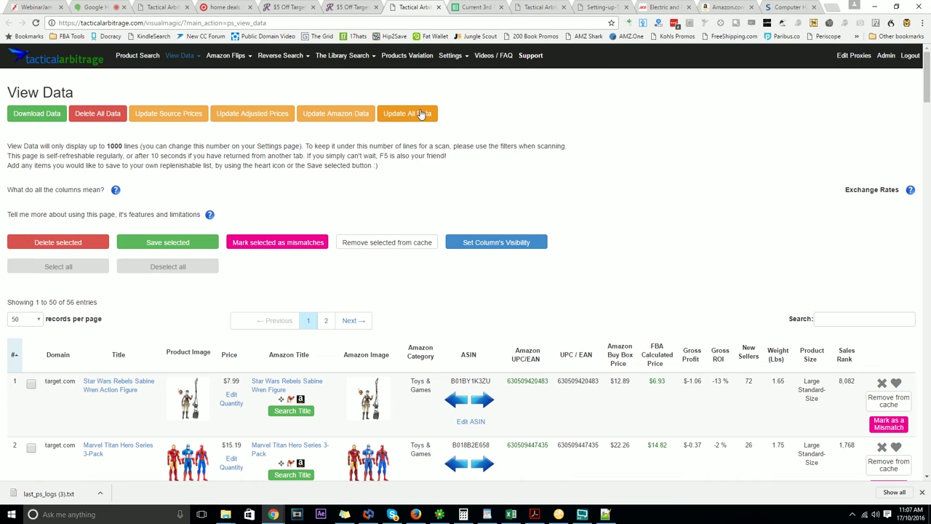
pyautogui.scroll(-2, 580, 162)
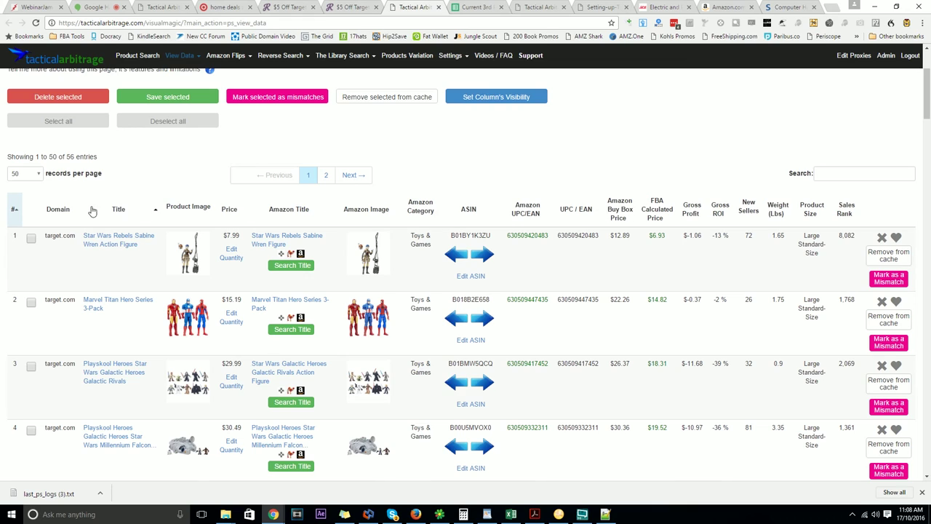
pyautogui.scroll(2, 145, 216)
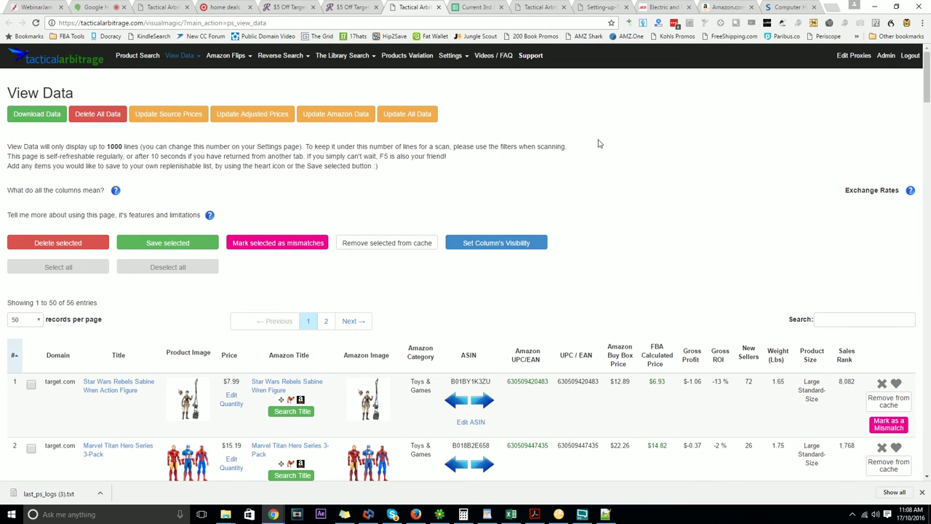
# Examine the result columns, including FBA Calculated Price, Gross ROI, Weight and Product Size.
pyautogui.scroll(-1, 601, 144)
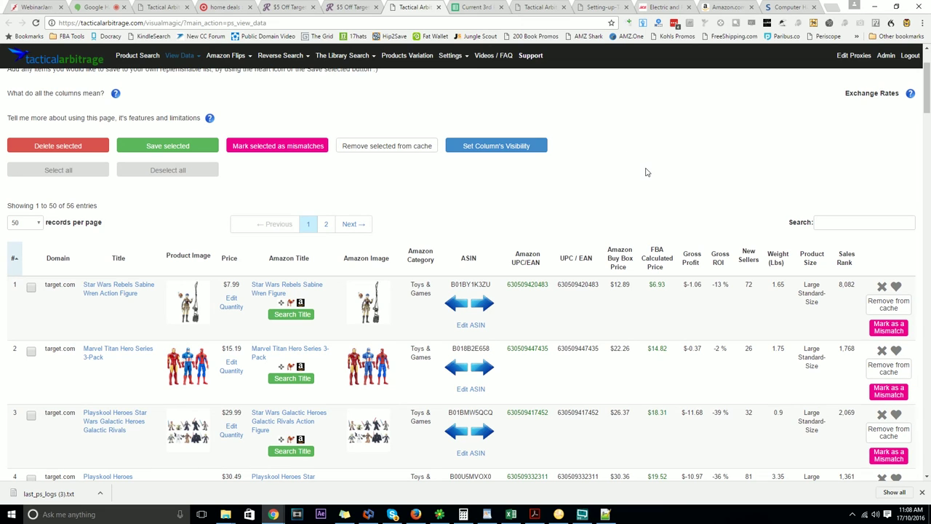
pyautogui.scroll(-1, 648, 161)
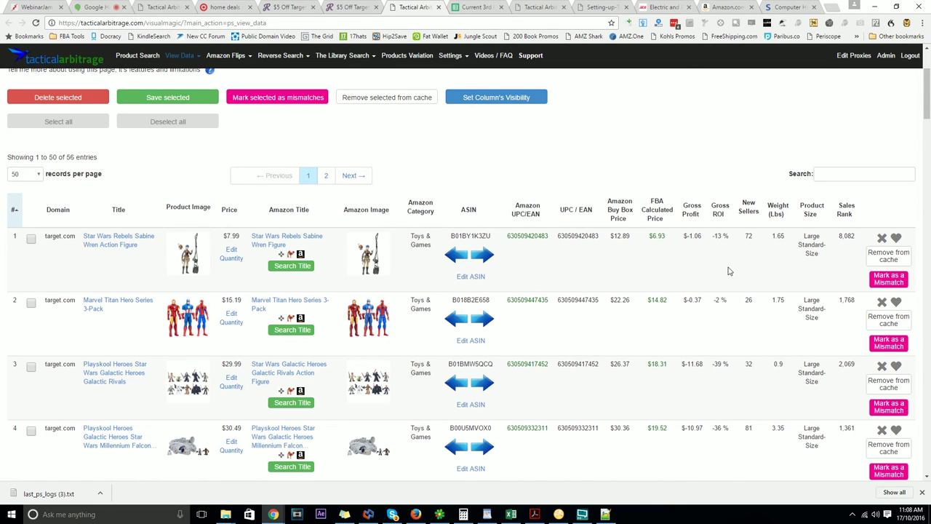
pyautogui.scroll(2, 739, 264)
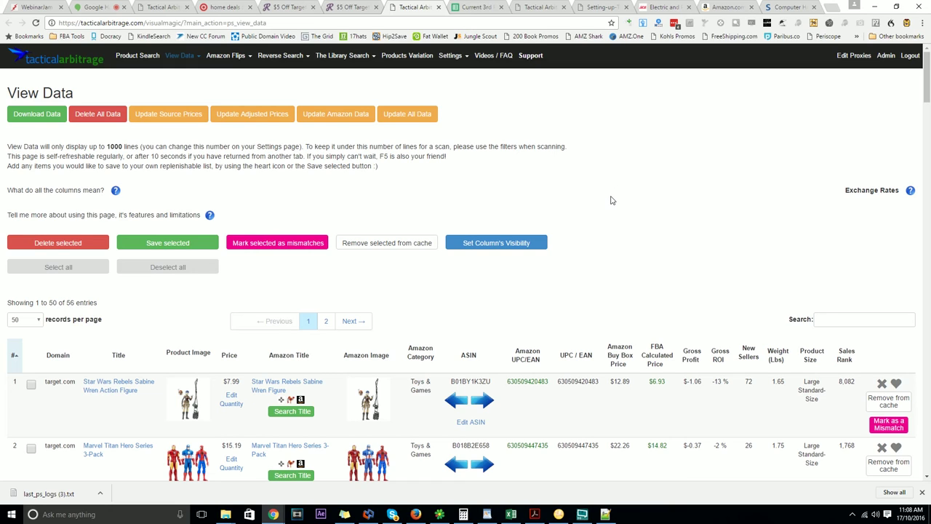
pyautogui.scroll(-2, 611, 200)
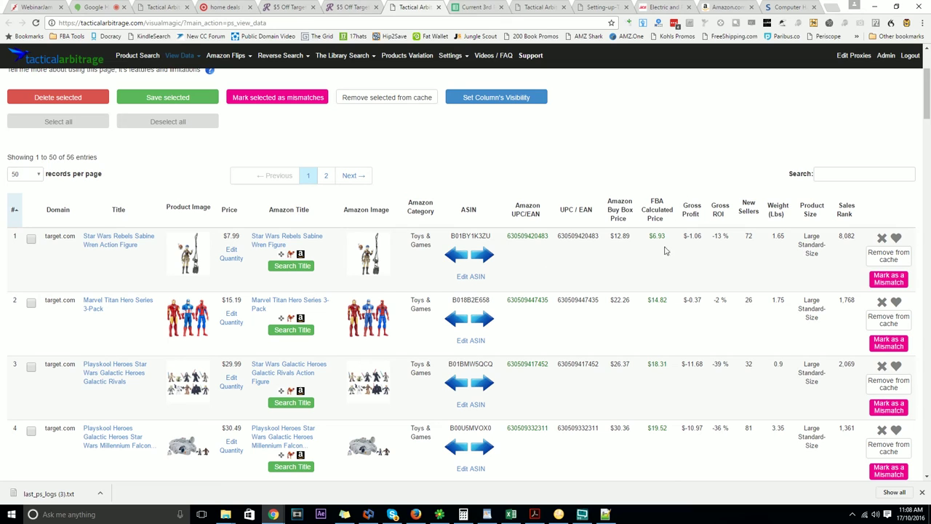
pyautogui.scroll(1, 741, 143)
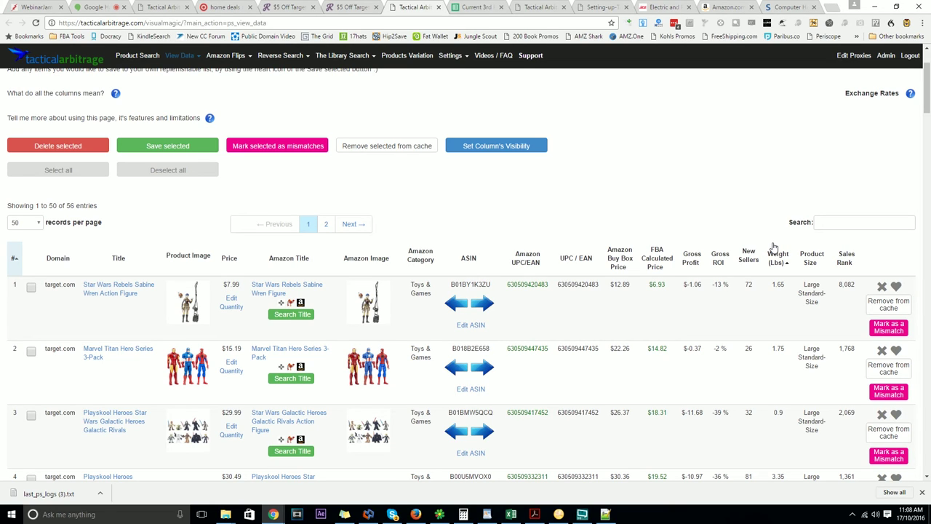
pyautogui.scroll(2, 765, 237)
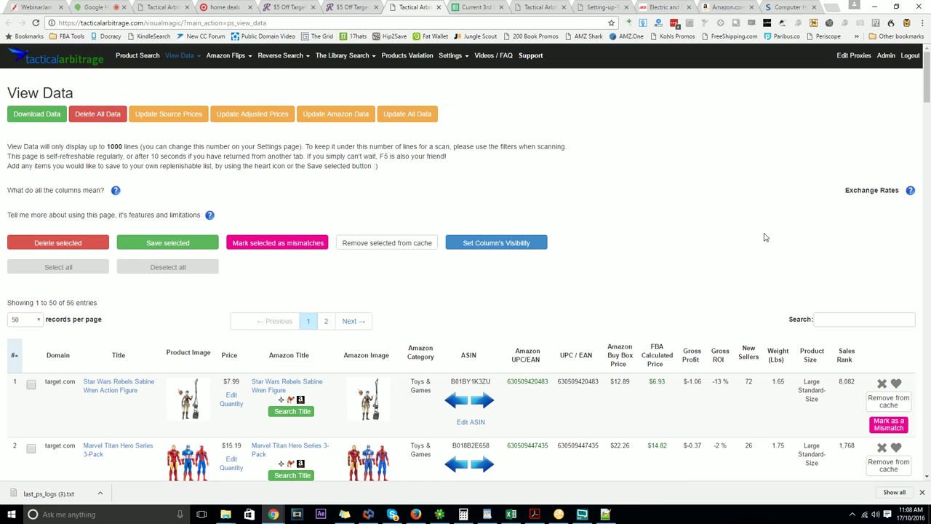
pyautogui.scroll(-2, 764, 236)
pyautogui.scroll(2, 764, 235)
pyautogui.scroll(-3, 642, 138)
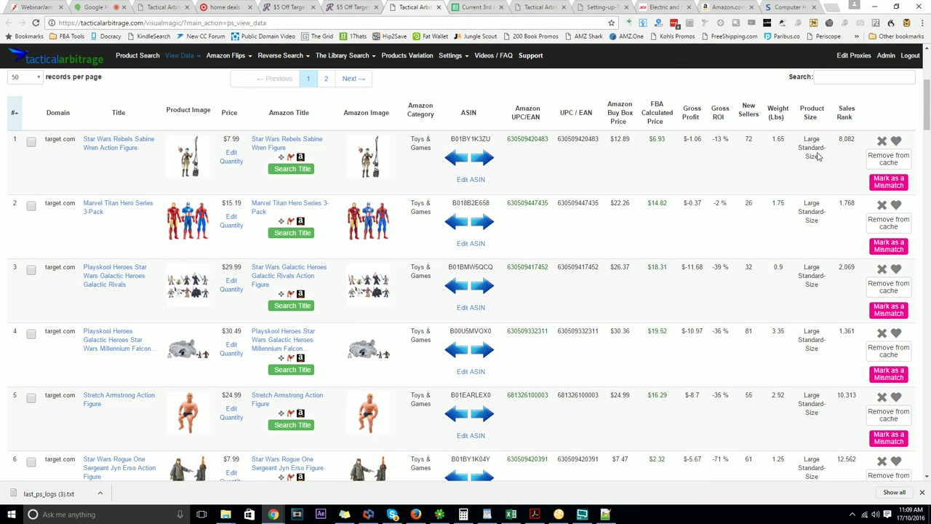
# Delete the Star Wars Rebels Sabine Wren and Marvel Titan Hero Series 3-Pack rows from the results.
pyautogui.scroll(2, 818, 155)
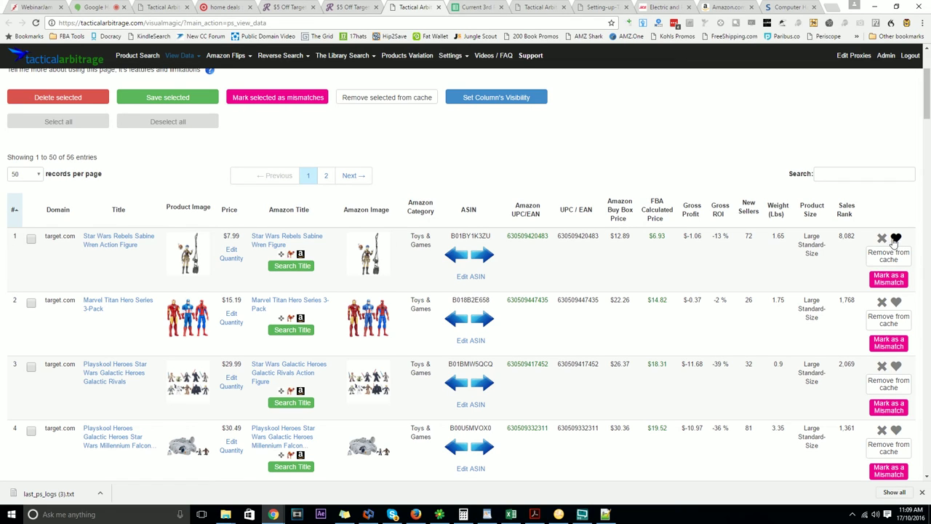
pyautogui.click(882, 240)
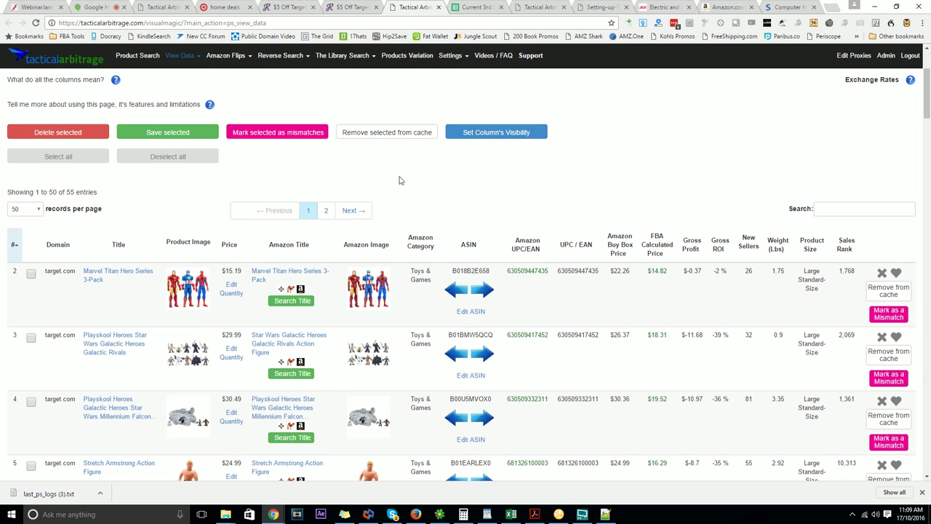
pyautogui.click(882, 273)
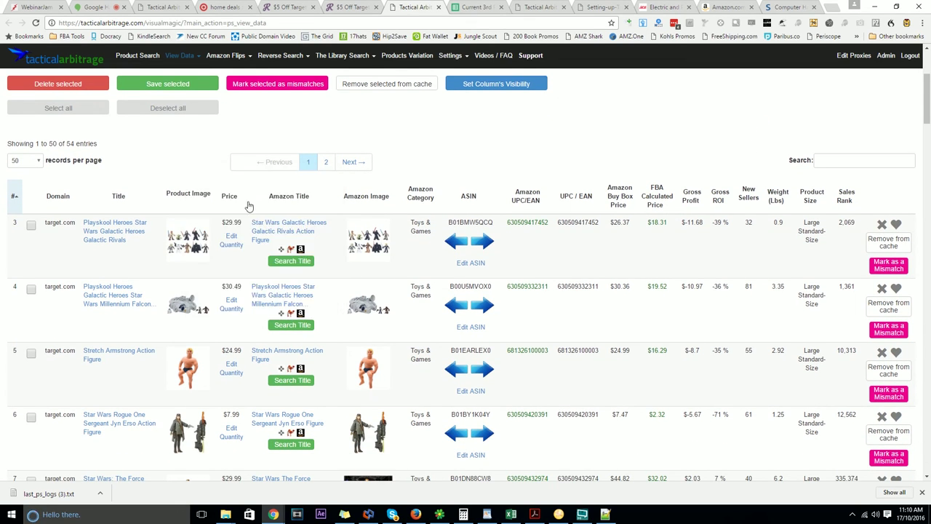
# Look through the Target result rows, checking matches, prices, profit and sales rank down the page.
pyautogui.moveTo(362, 246)
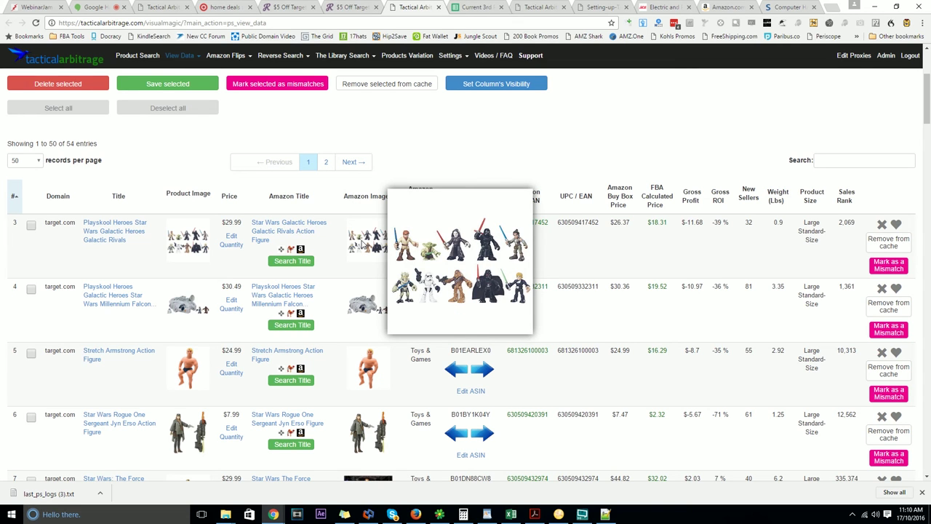
pyautogui.scroll(-5, 615, 240)
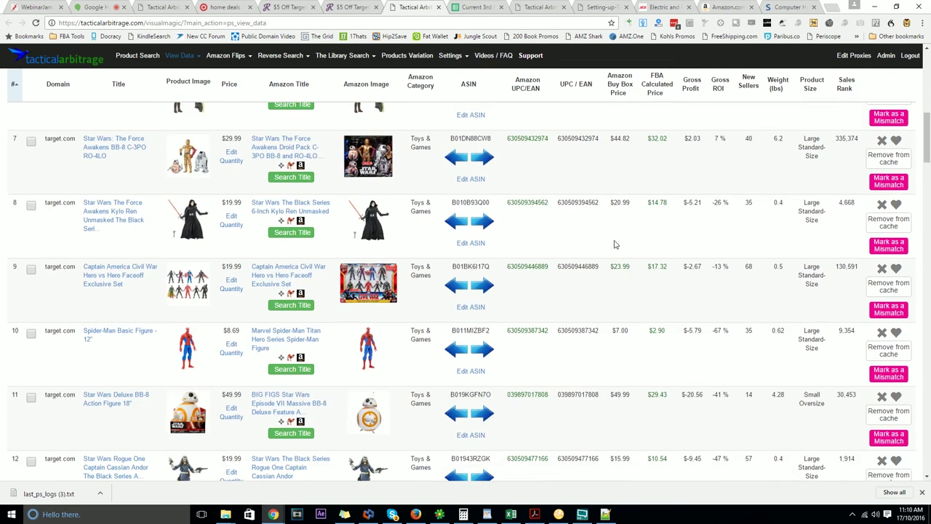
pyautogui.scroll(-4, 608, 226)
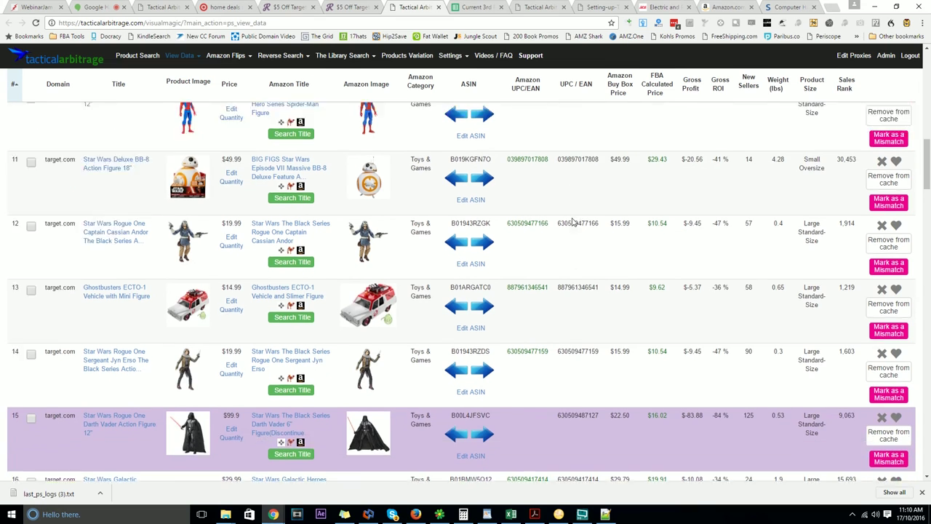
pyautogui.scroll(-3, 586, 245)
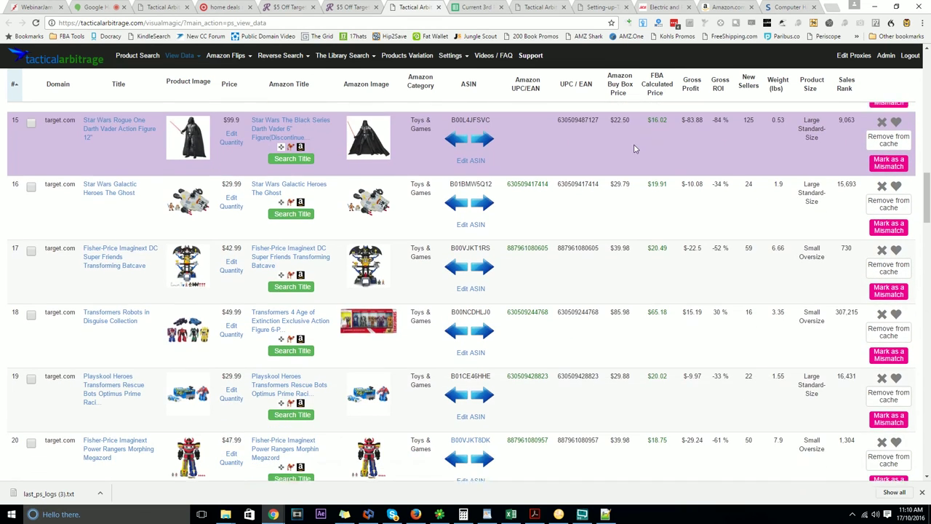
pyautogui.scroll(-4, 634, 206)
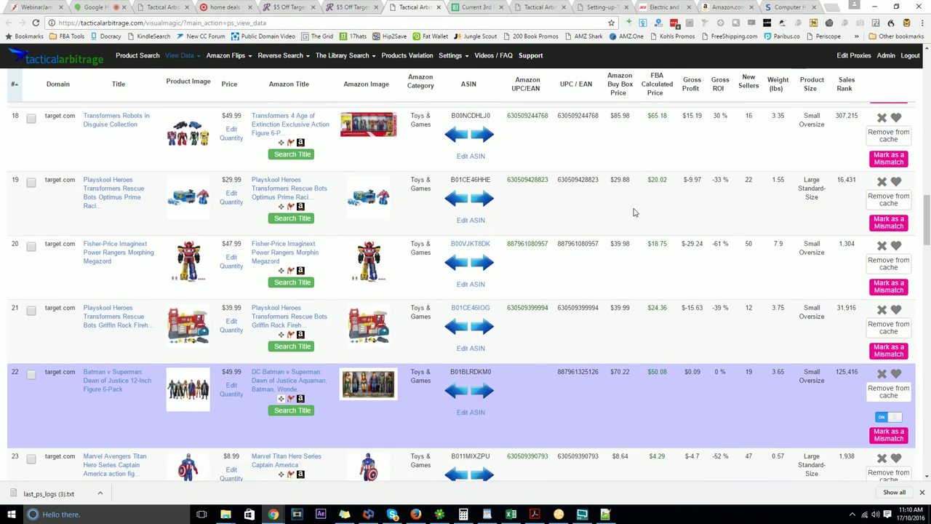
pyautogui.scroll(-5, 634, 211)
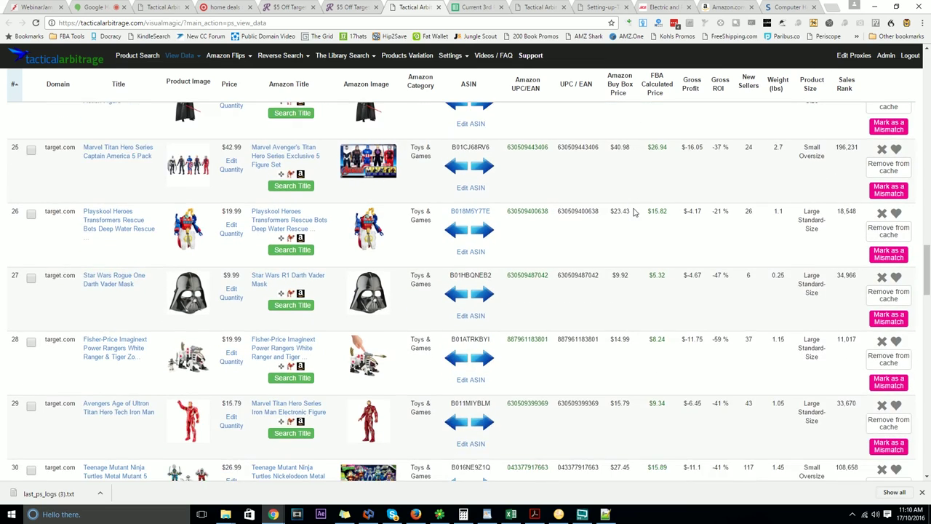
pyautogui.scroll(-4, 634, 212)
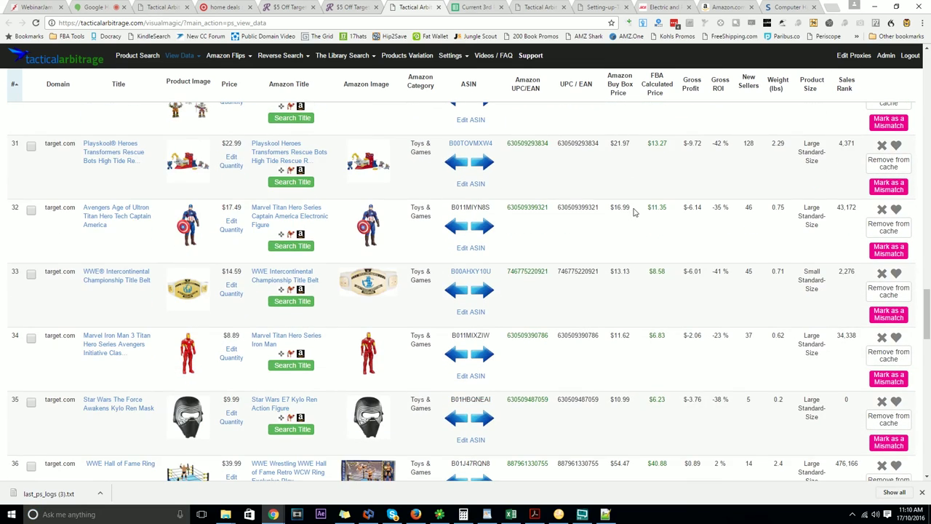
pyautogui.scroll(-2, 633, 212)
pyautogui.scroll(-2, 633, 211)
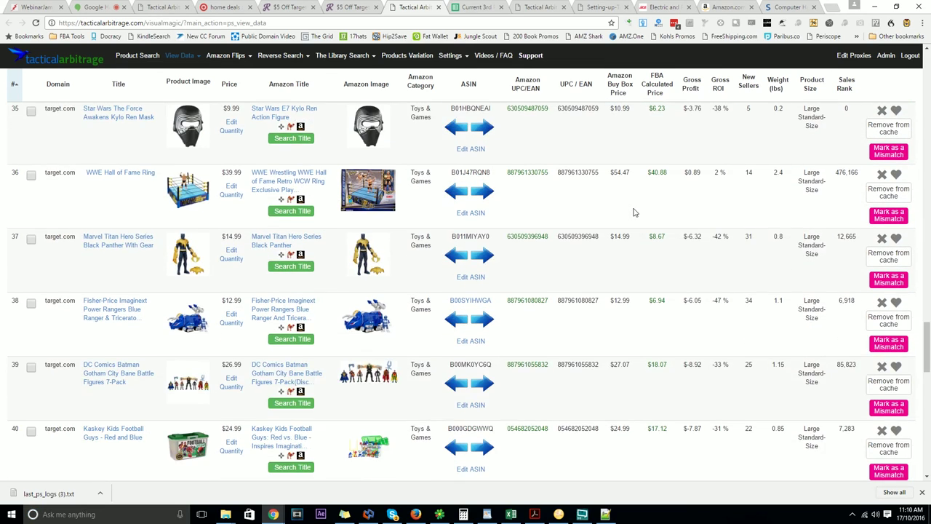
pyautogui.scroll(-2, 634, 212)
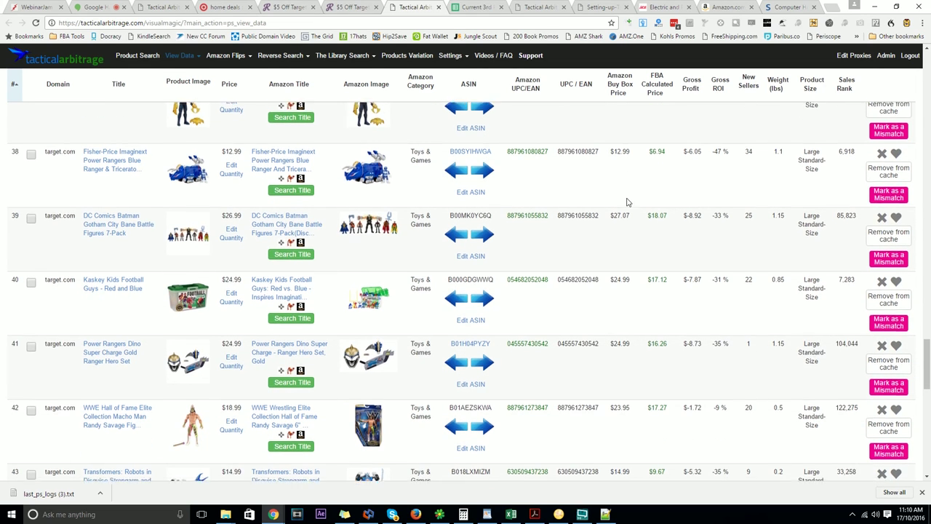
pyautogui.scroll(-3, 628, 202)
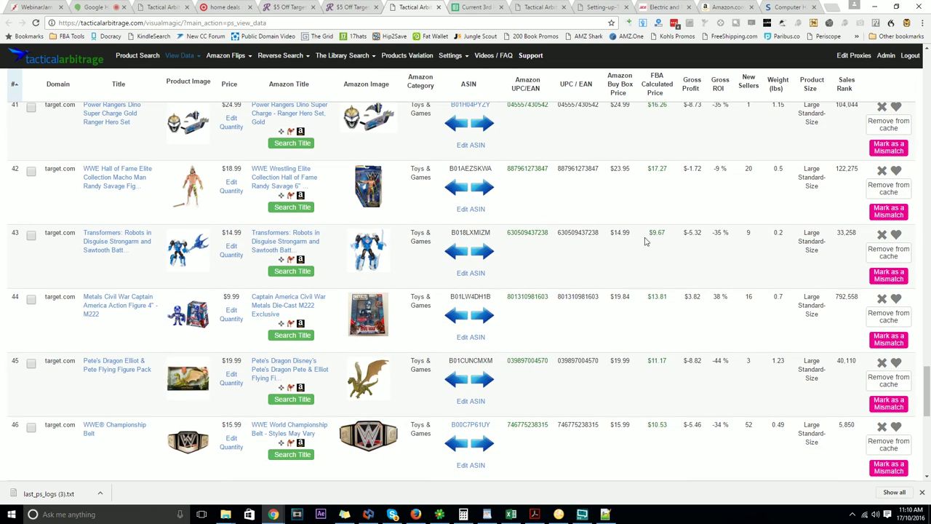
pyautogui.scroll(15, 657, 262)
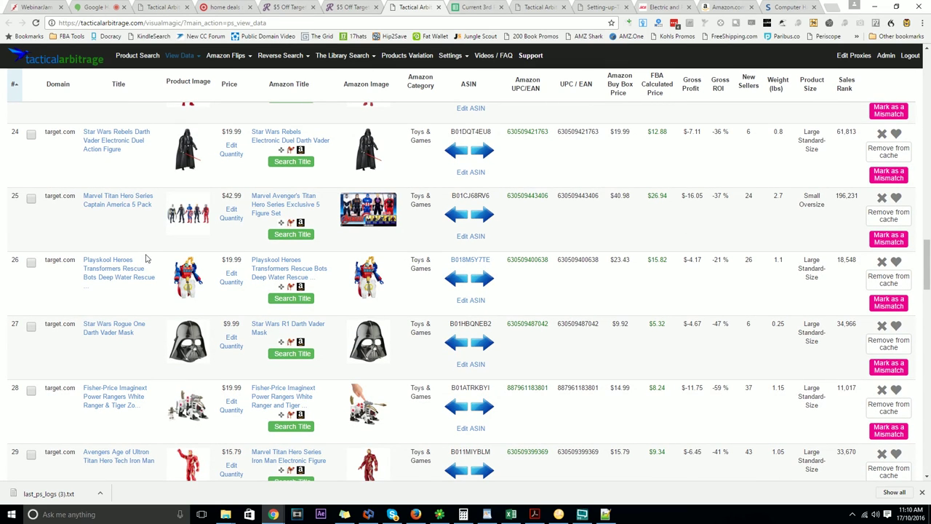
# Set the quantity of the Playskool Heroes Transformers Rescue Bots Deep Water Rescue row to 3 units and save it.
pyautogui.moveTo(375, 279)
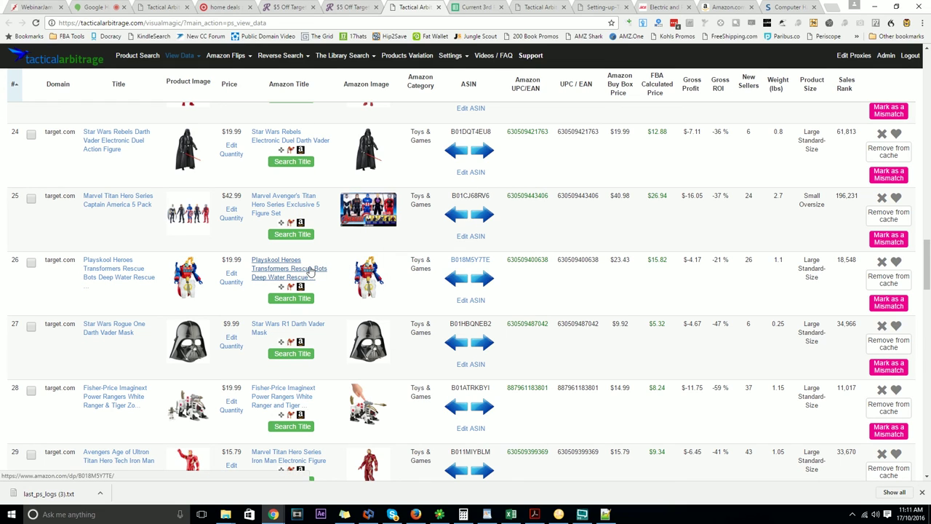
pyautogui.click(231, 277)
pyautogui.click(252, 281)
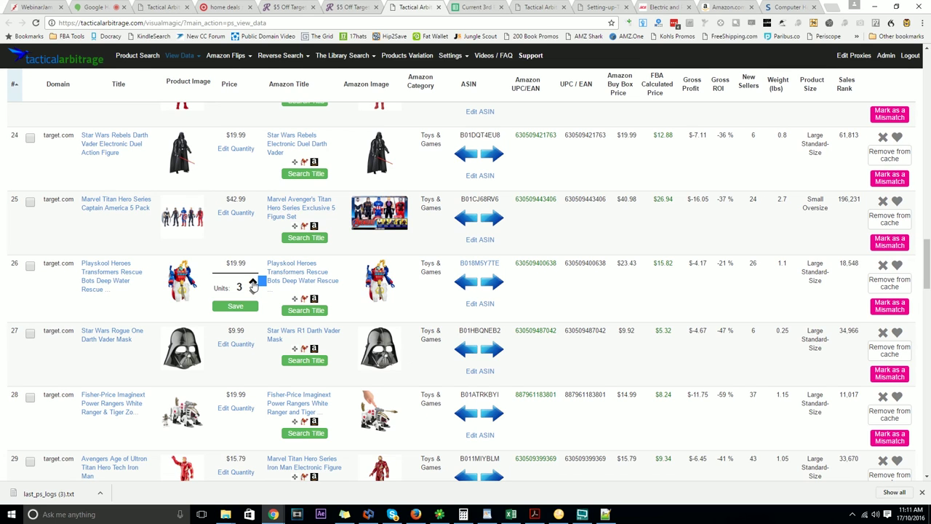
pyautogui.click(253, 281)
pyautogui.click(244, 306)
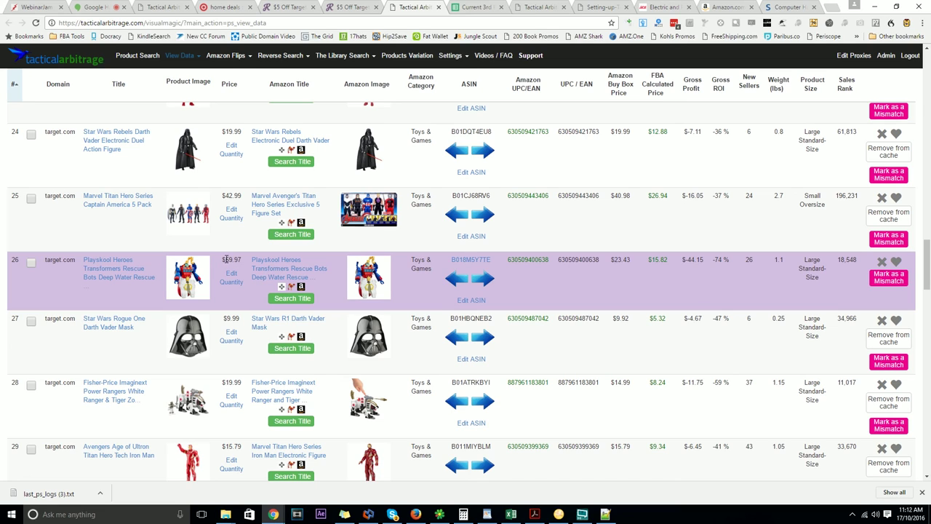
# Reset the Deep Water Rescue row's quantity to 1 unit and save it.
pyautogui.moveTo(354, 282)
pyautogui.click(231, 278)
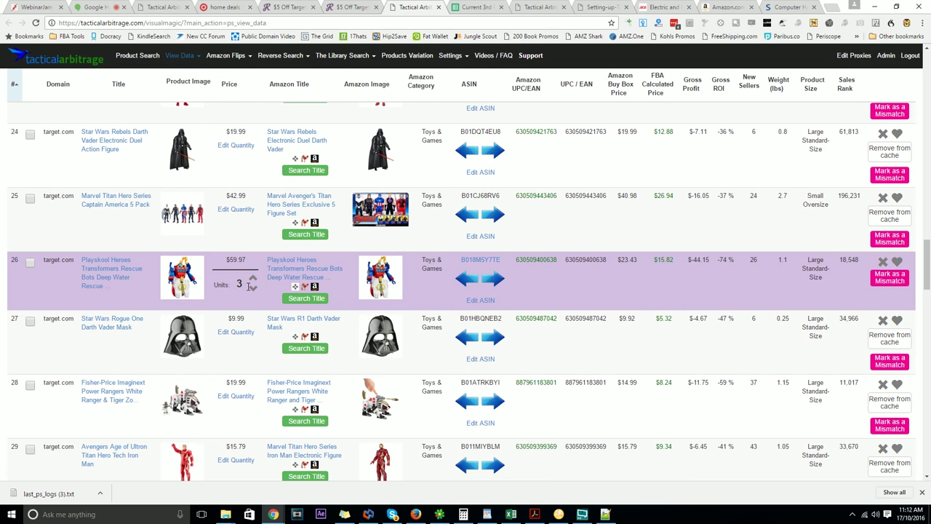
pyautogui.click(253, 288)
pyautogui.click(252, 287)
pyautogui.click(235, 303)
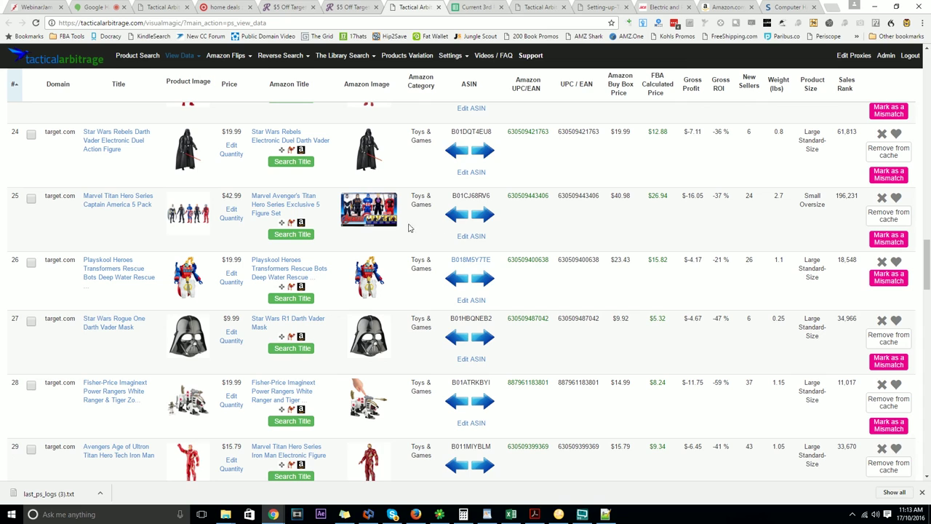
# Search Amazon for the Deep Water Rescue row's title and examine the matching listings.
pyautogui.moveTo(206, 281)
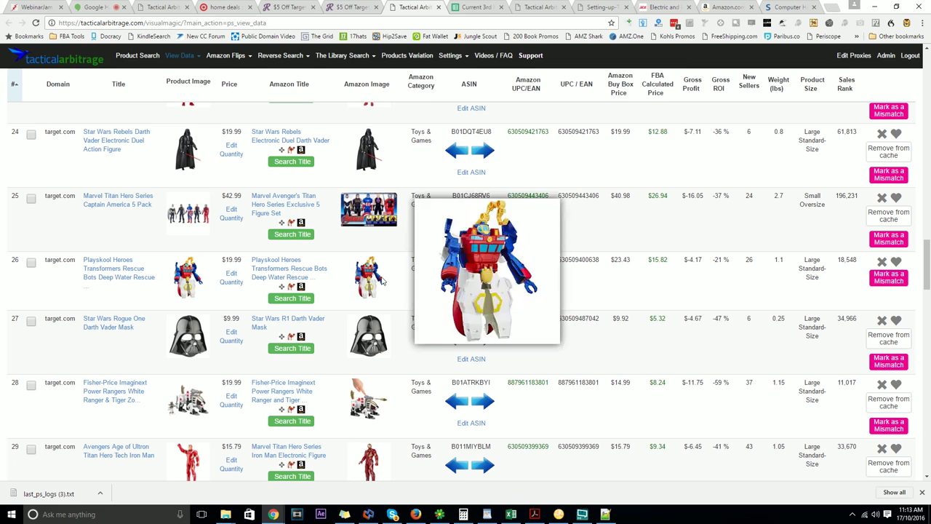
pyautogui.click(292, 298)
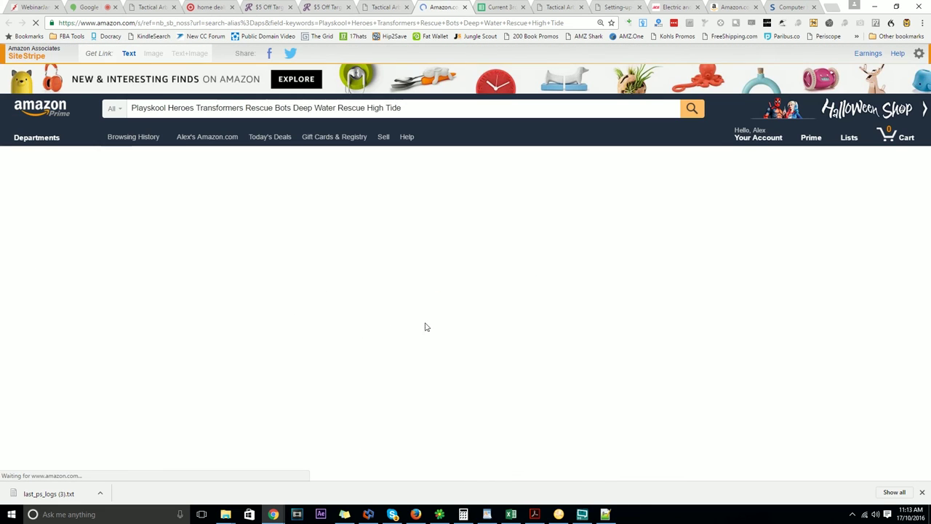
pyautogui.scroll(-5, 386, 179)
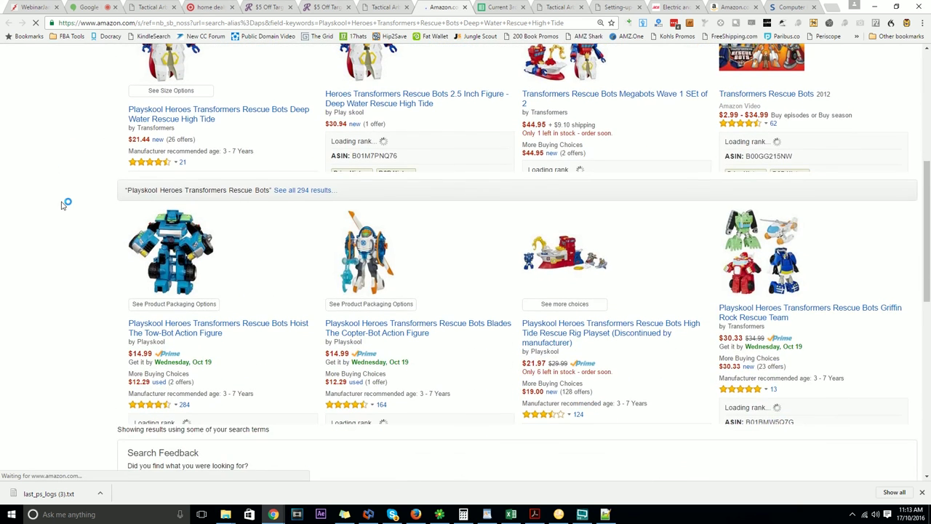
pyautogui.scroll(1, 67, 201)
pyautogui.scroll(1, 64, 205)
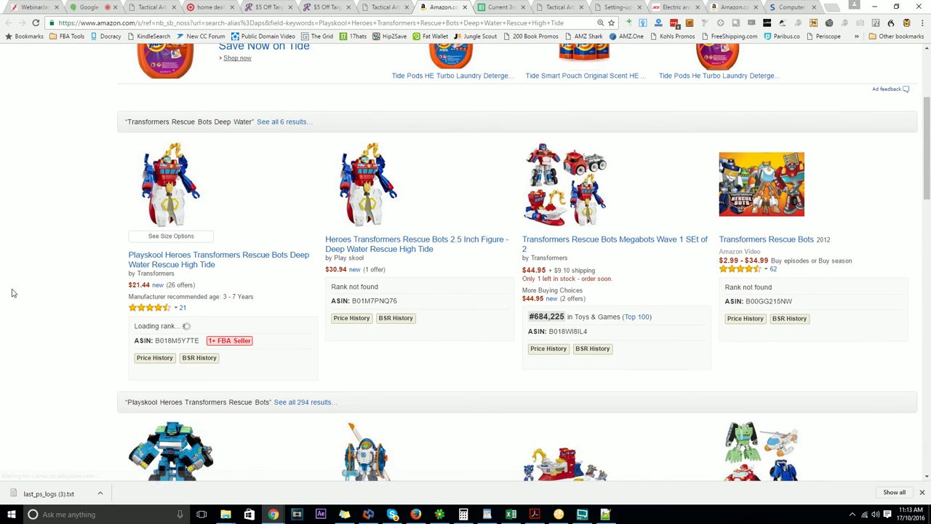
# Copy the ASIN B018M5Y7TE from the first Deep Water Rescue High Tide listing on Amazon and return to the View Data results.
pyautogui.doubleClick(166, 339)
pyautogui.rightClick(167, 340)
pyautogui.click(189, 348)
pyautogui.click(400, 7)
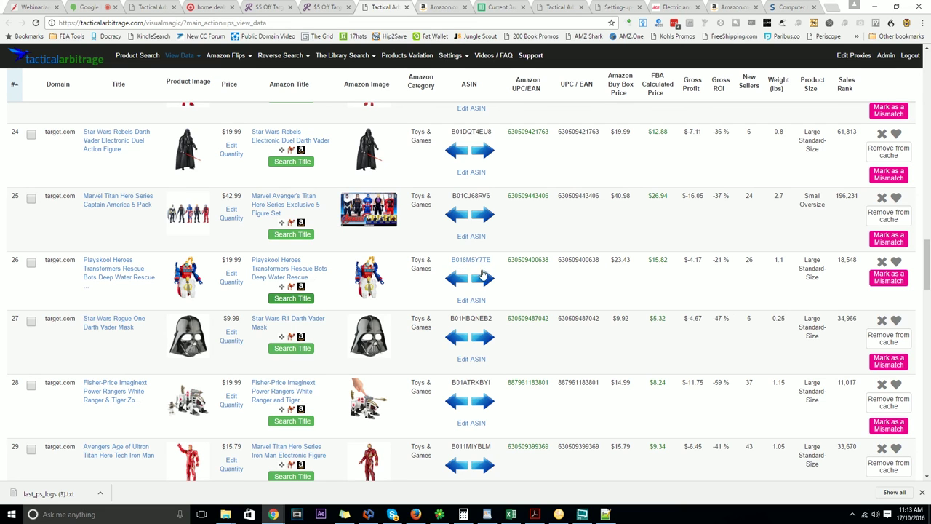
pyautogui.click(440, 6)
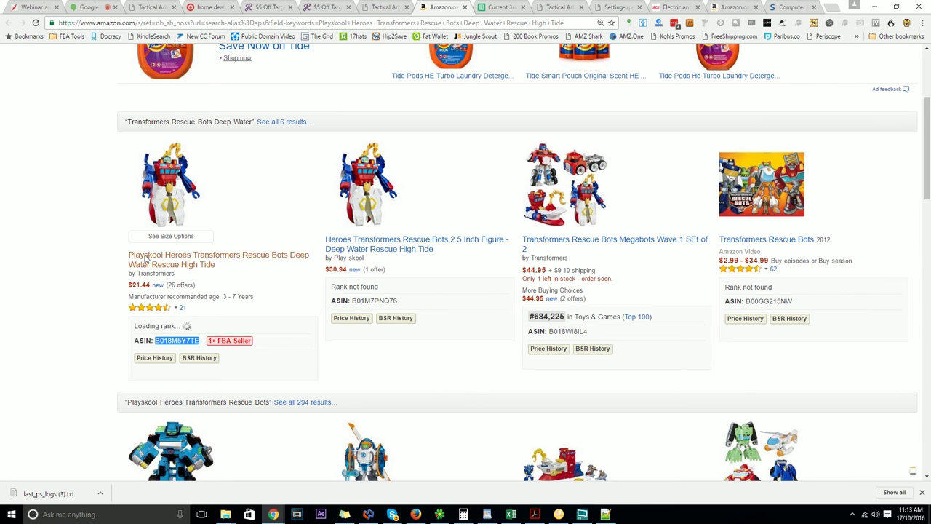
pyautogui.click(379, 5)
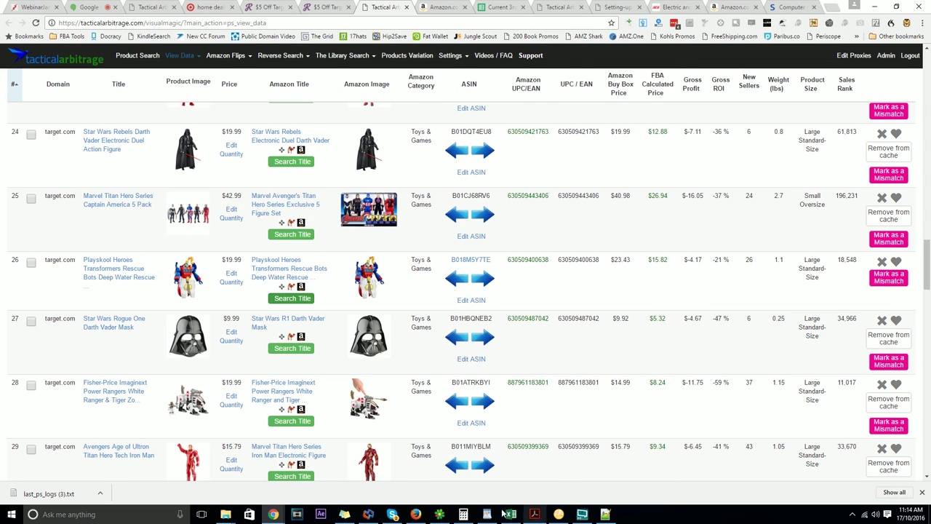
# Select the Batman Unlimited Batman Beyond, Schleich Superman and Marvel Avengers Titan Hero Series Thor rows at the end of the results page.
pyautogui.scroll(-3, 560, 276)
pyautogui.scroll(-4, 564, 273)
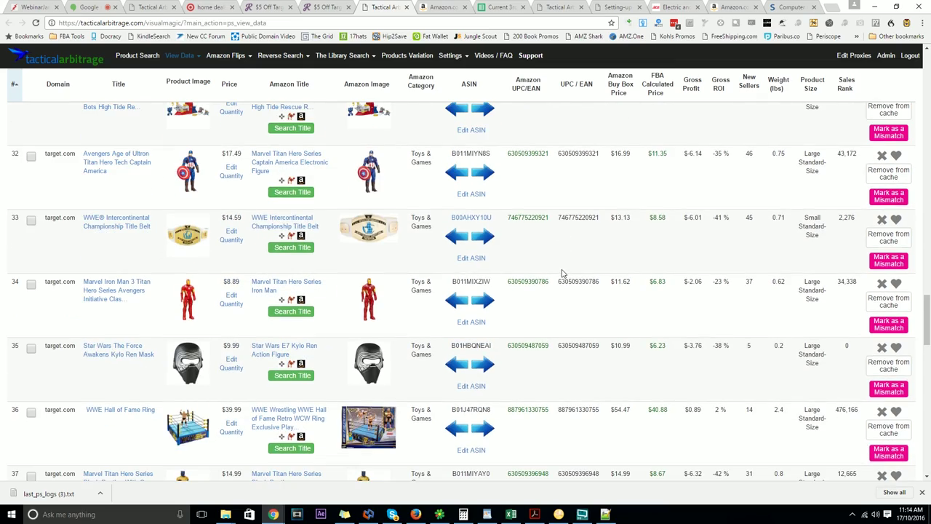
pyautogui.scroll(12, 565, 271)
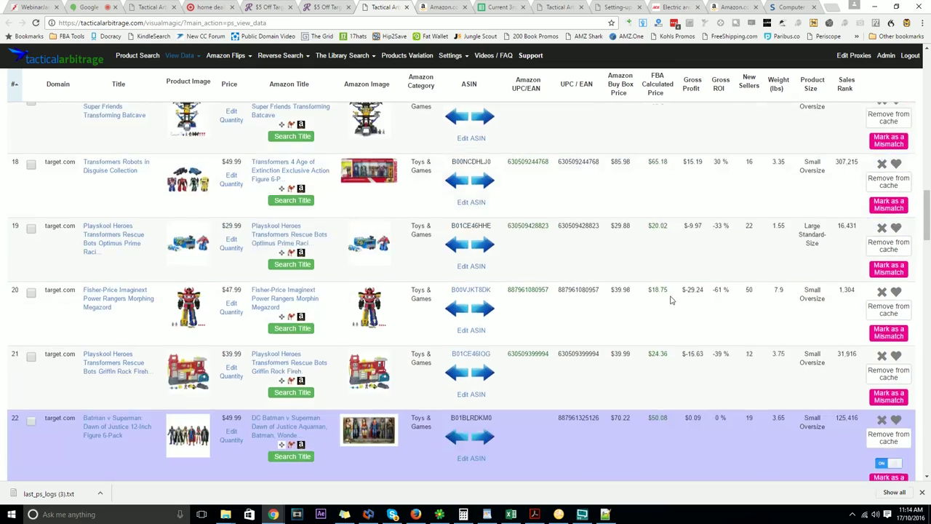
pyautogui.scroll(17, 671, 313)
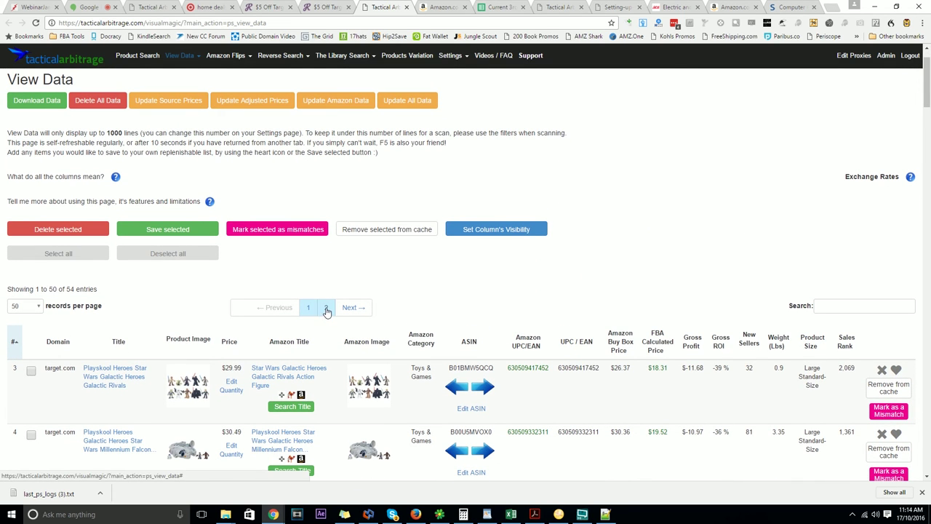
pyautogui.moveTo(923, 71); pyautogui.dragTo(926, 495)
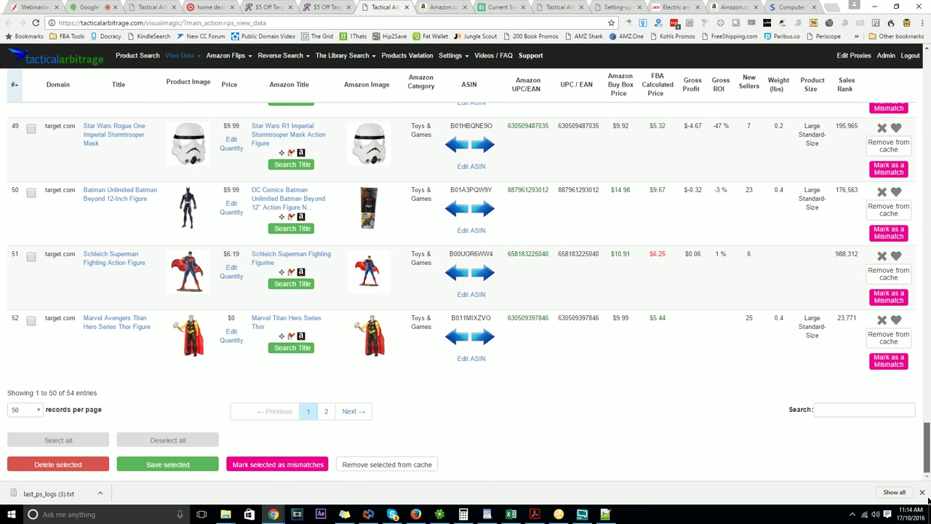
pyautogui.moveTo(926, 498)
pyautogui.mouseDown()
pyautogui.moveTo(927, 517)
pyautogui.moveTo(926, 480)
pyautogui.moveTo(926, 495)
pyautogui.mouseUp()
pyautogui.click(31, 193)
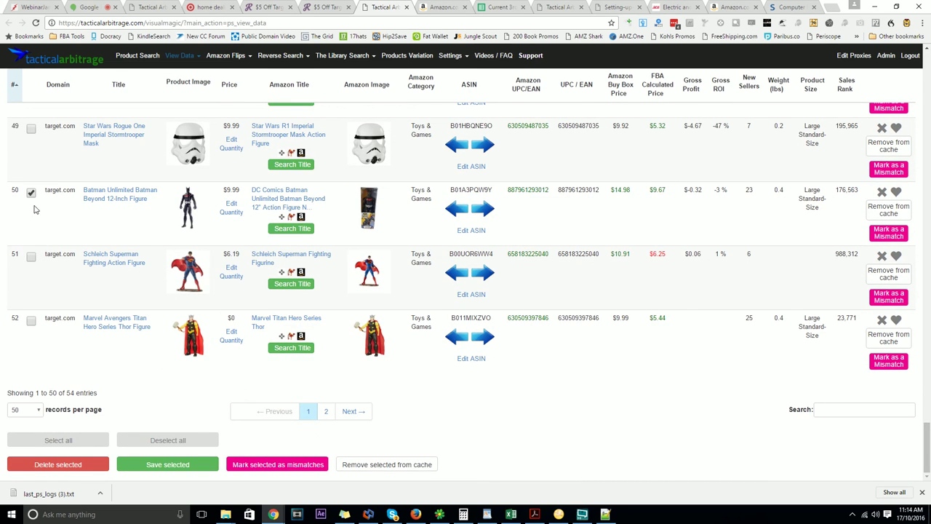
pyautogui.click(31, 256)
pyautogui.click(31, 321)
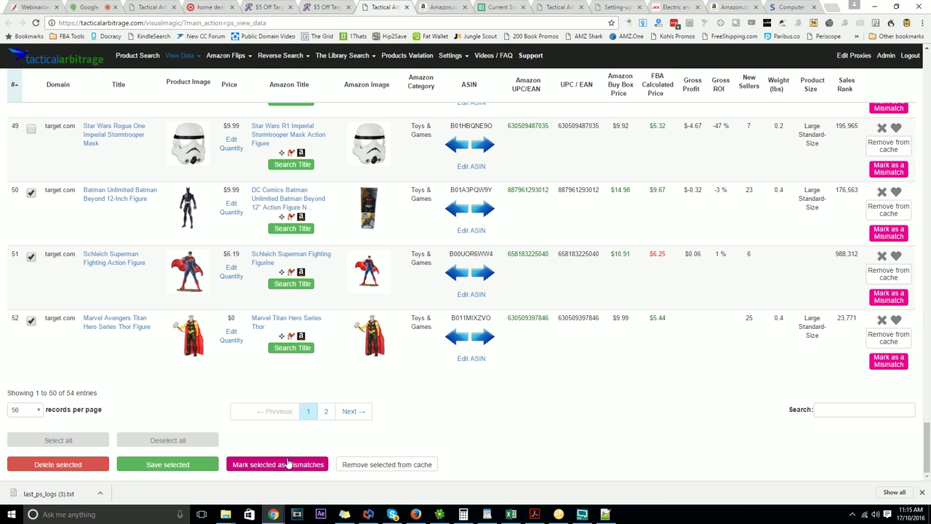
# Unselect the Schleich Superman and Thor rows, and try selecting all result rows before deselecting them all.
pyautogui.click(31, 256)
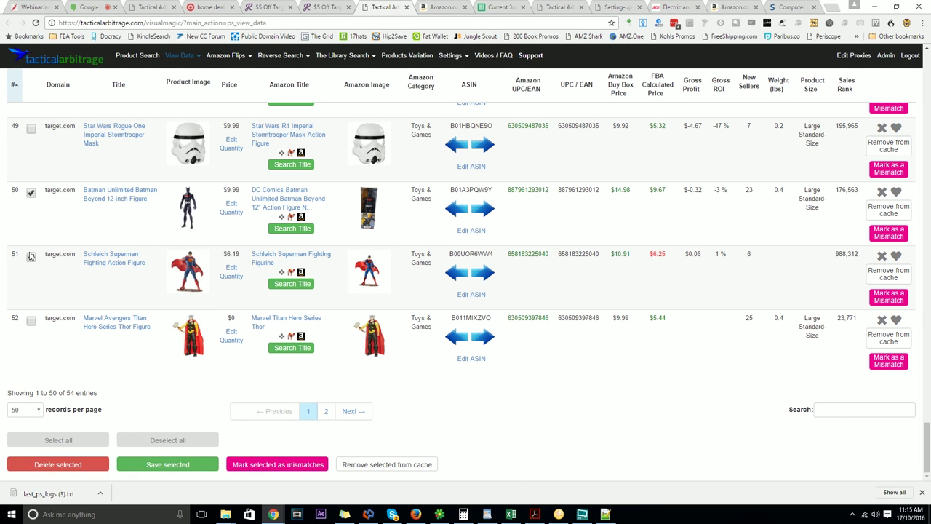
pyautogui.scroll(3, 35, 234)
pyautogui.scroll(4, 31, 197)
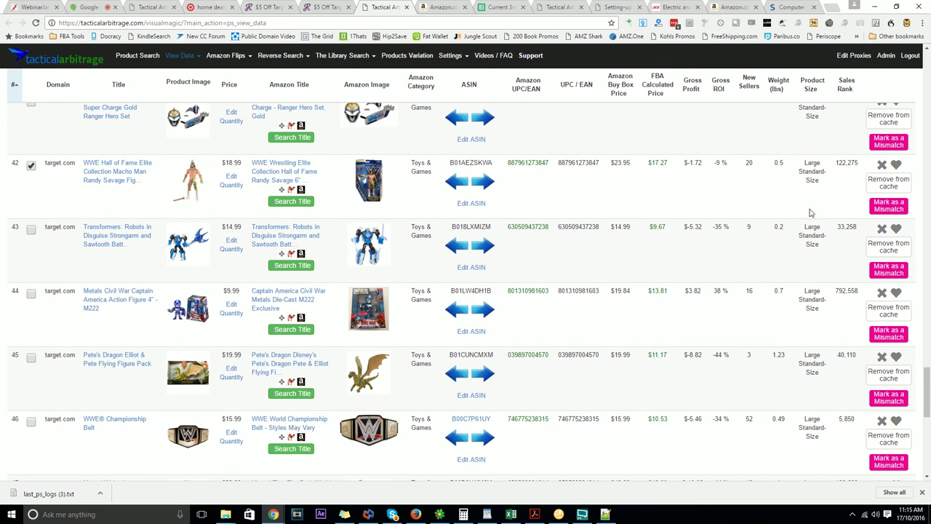
pyautogui.moveTo(927, 386); pyautogui.dragTo(928, 44)
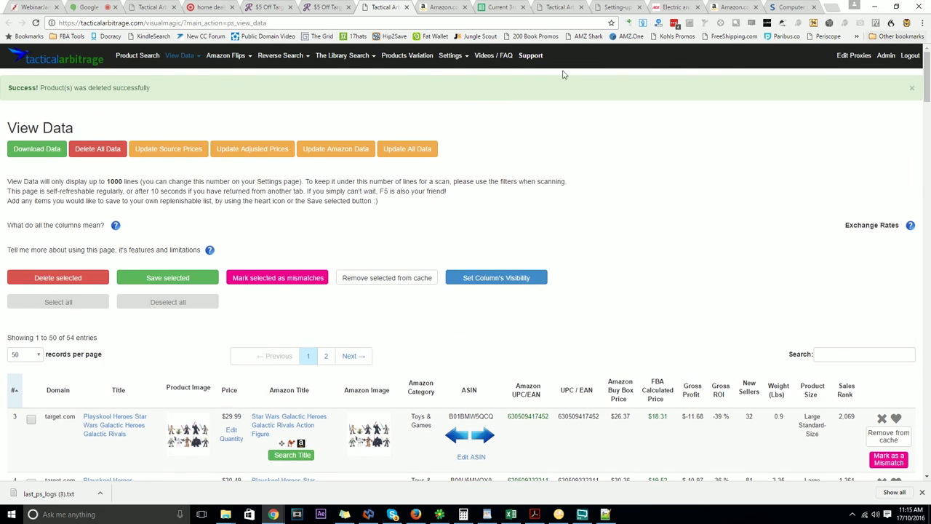
pyautogui.click(77, 302)
pyautogui.click(152, 306)
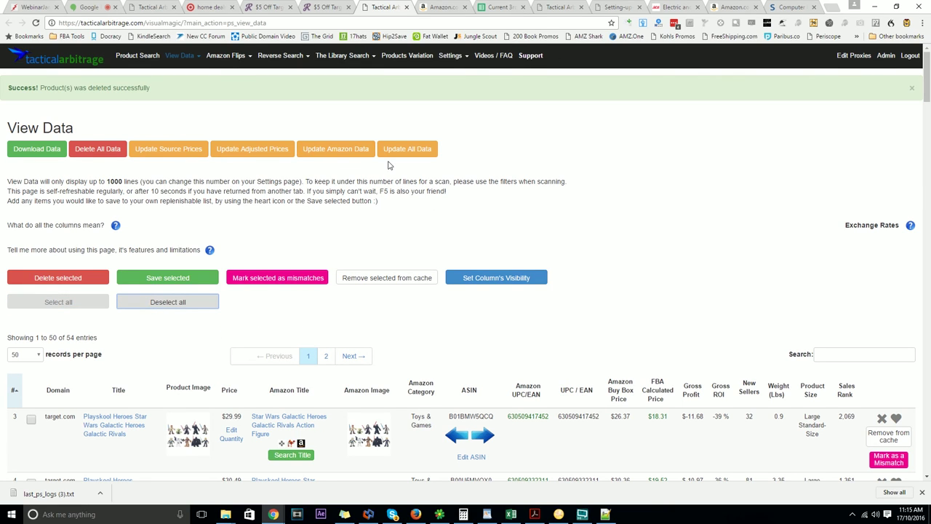
# Add the Playskool Heroes Star Wars Galactic Heroes Galactic Rivals row to the saved list.
pyautogui.scroll(-3, 650, 184)
pyautogui.scroll(1, 669, 218)
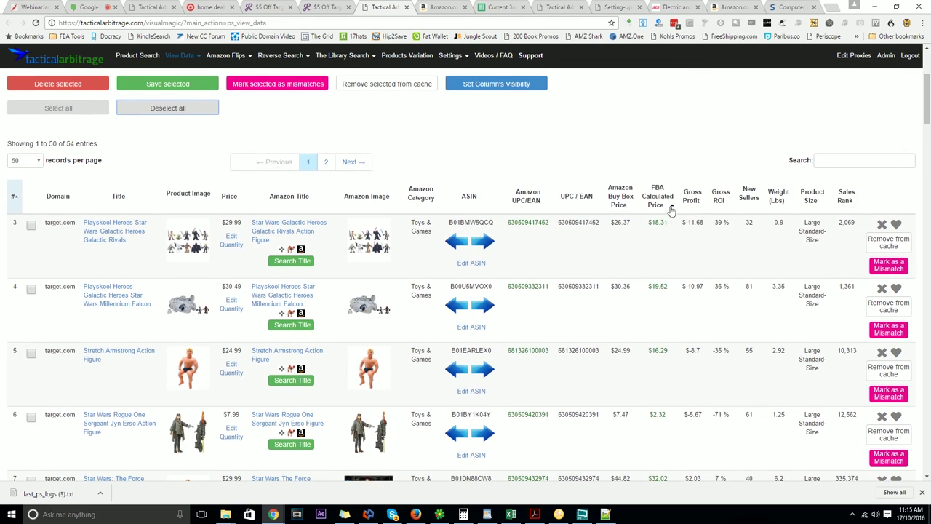
pyautogui.click(896, 225)
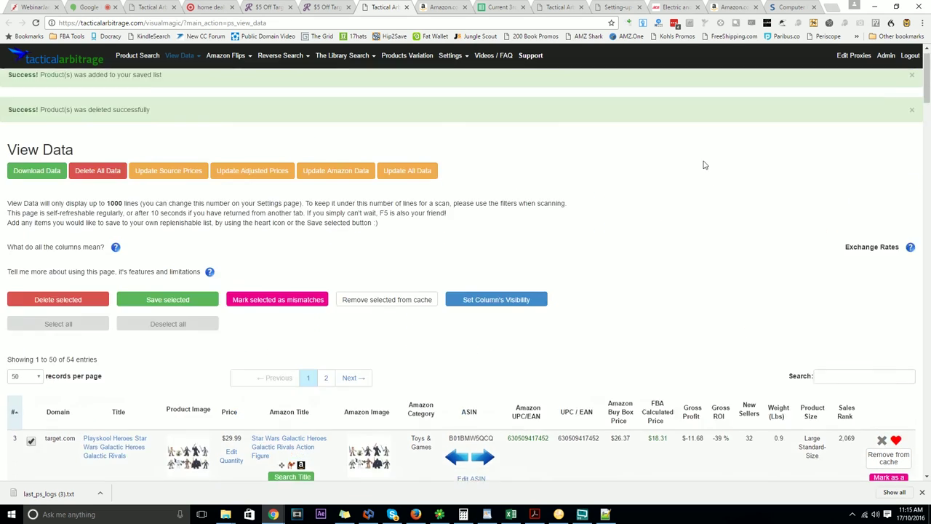
# Download the View Data results as a CSV file, open it in Excel and maximize the spreadsheet window.
pyautogui.click(181, 61)
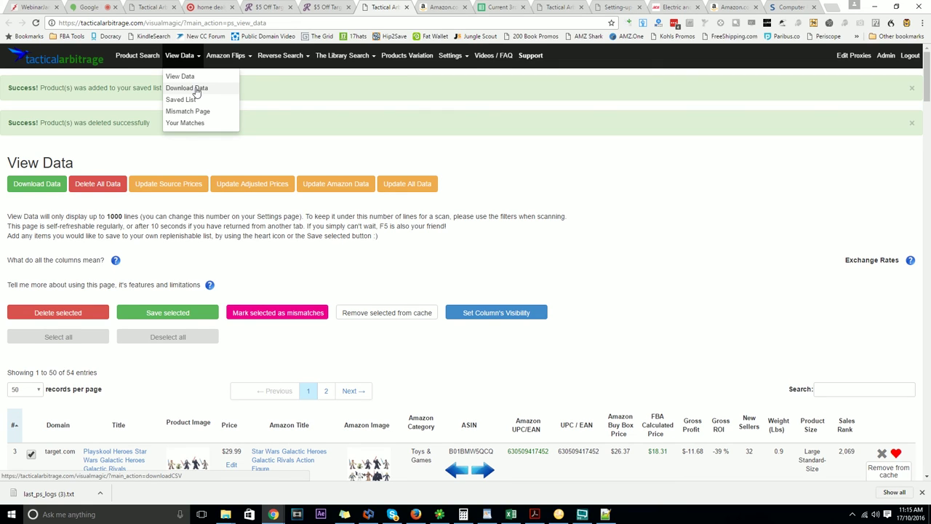
pyautogui.click(195, 89)
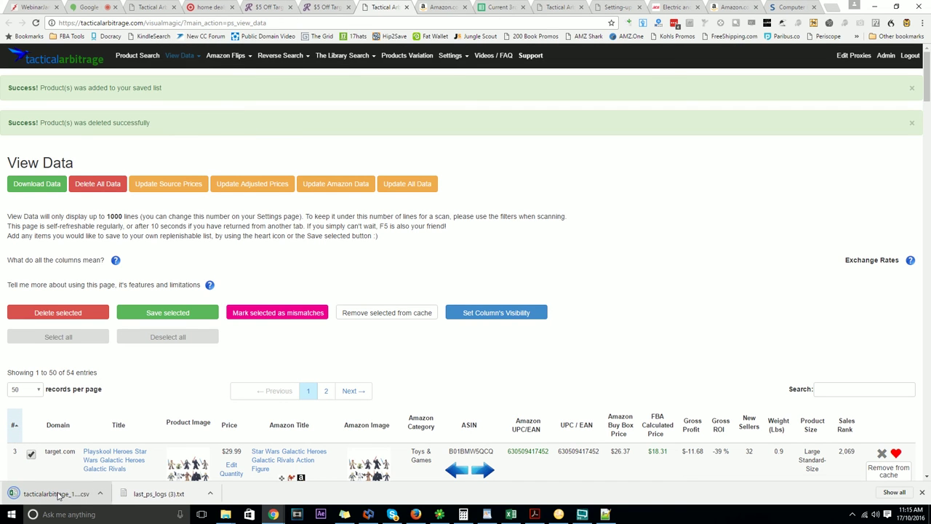
pyautogui.click(58, 494)
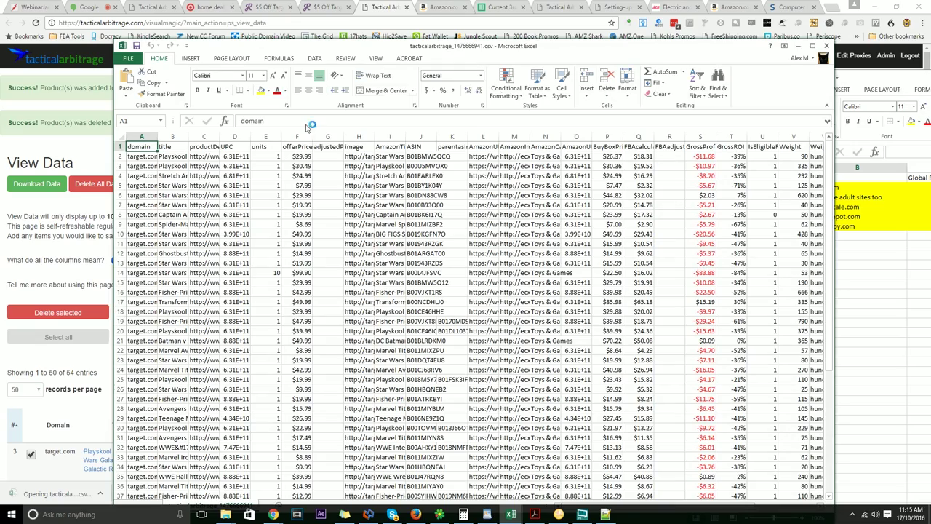
pyautogui.doubleClick(736, 47)
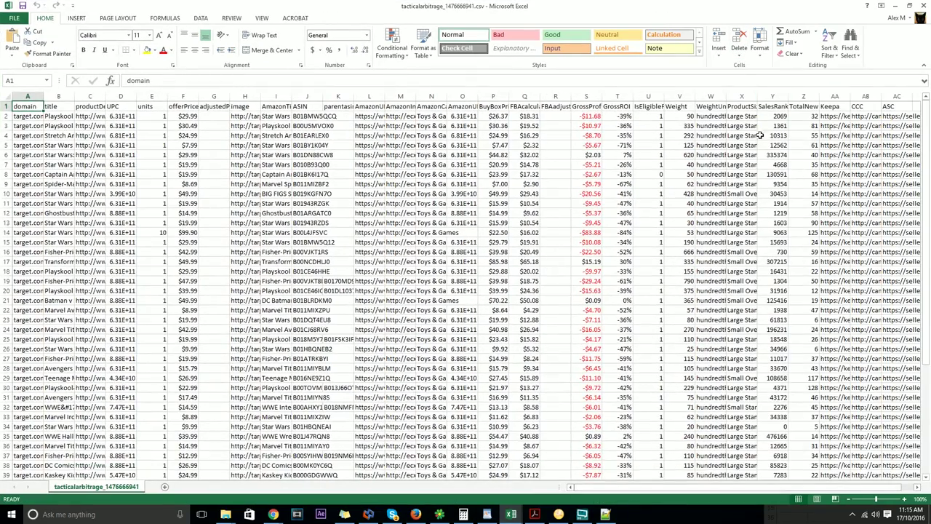
# Look through the exported product rows in the CSV, and minimize Excel to return to Tactical Arbitrage.
pyautogui.scroll(-7, 746, 153)
pyautogui.scroll(7, 748, 156)
pyautogui.click(893, 4)
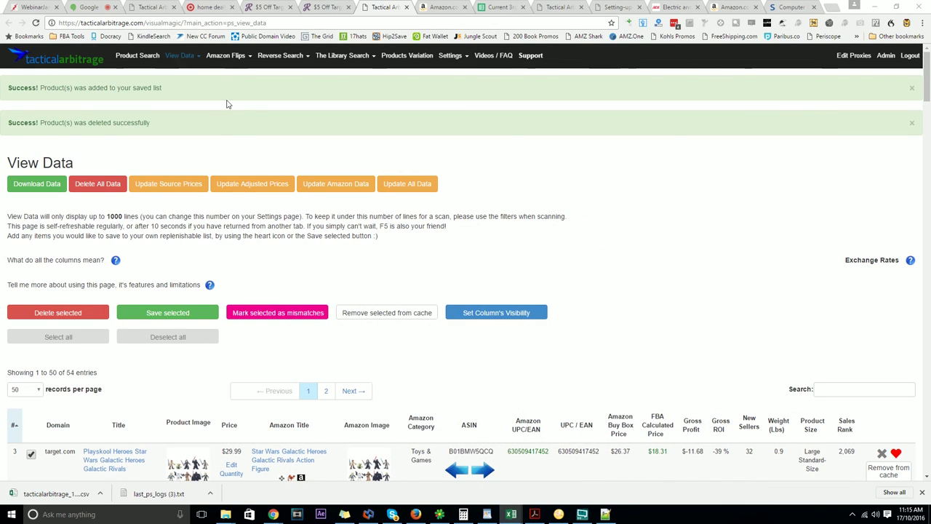
# Open the Saved List and view its available folders without switching from main folder search.
pyautogui.moveTo(178, 55)
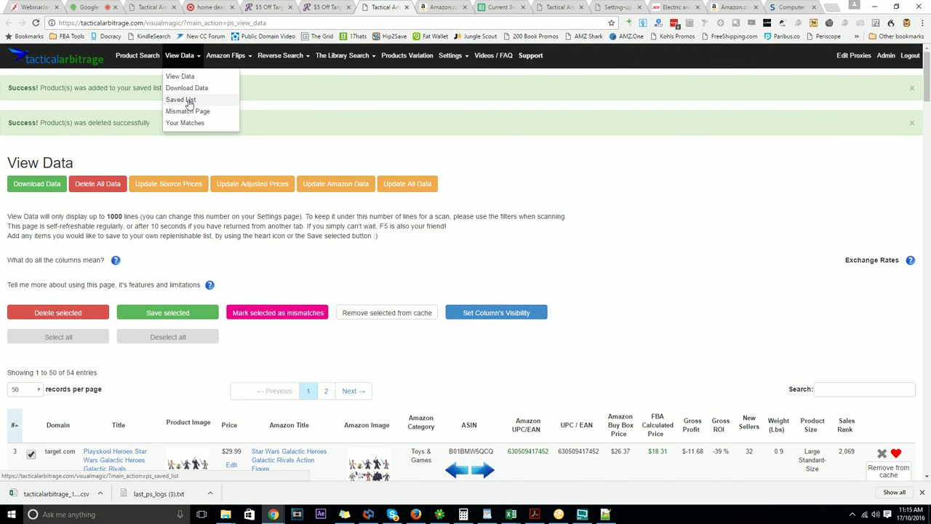
pyautogui.click(188, 100)
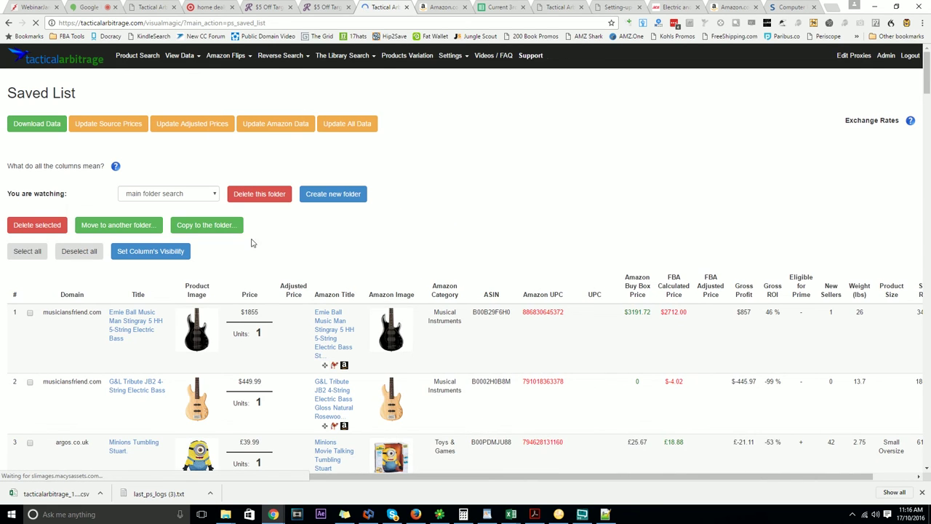
pyautogui.click(157, 193)
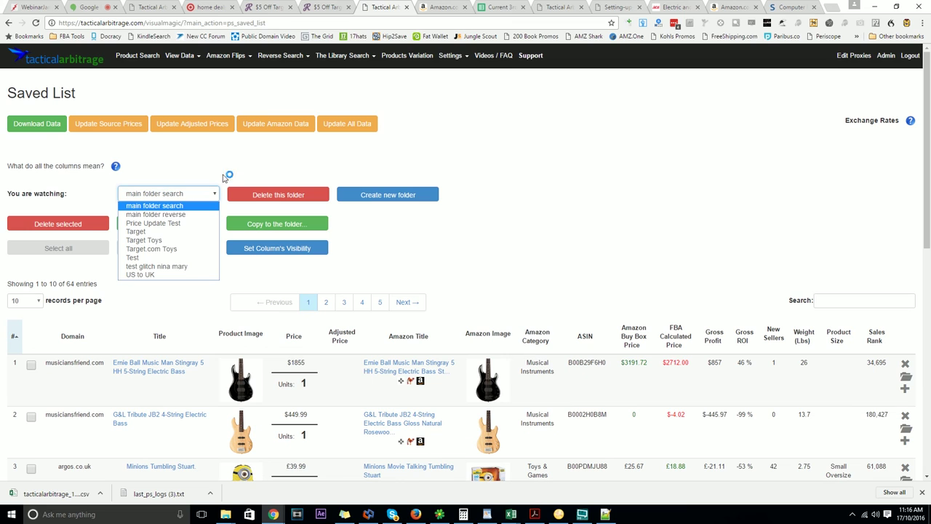
pyautogui.click(305, 165)
# Select the two musiciansfriend.com bass guitar rows and the Minions Tumbling Stuart row, and unselect the Minions row.
pyautogui.scroll(-2, 275, 200)
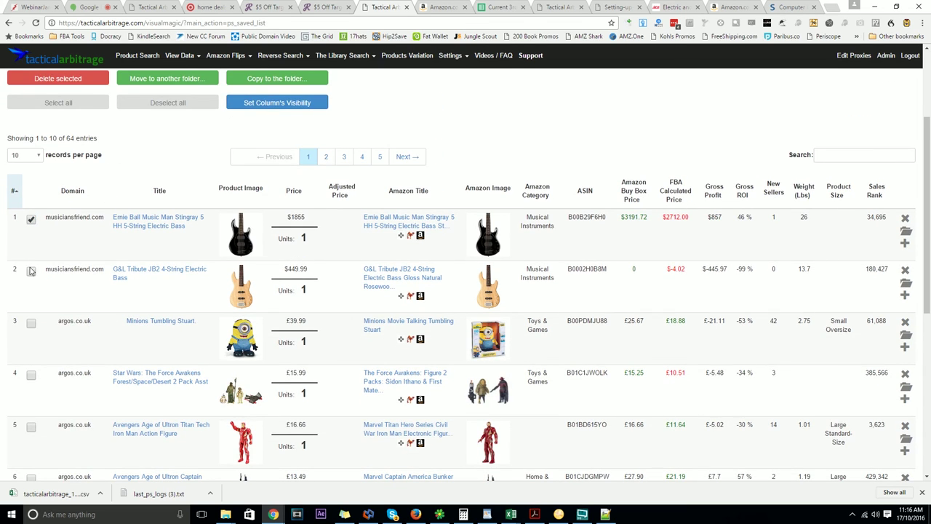
pyautogui.click(30, 323)
pyautogui.scroll(2, 181, 193)
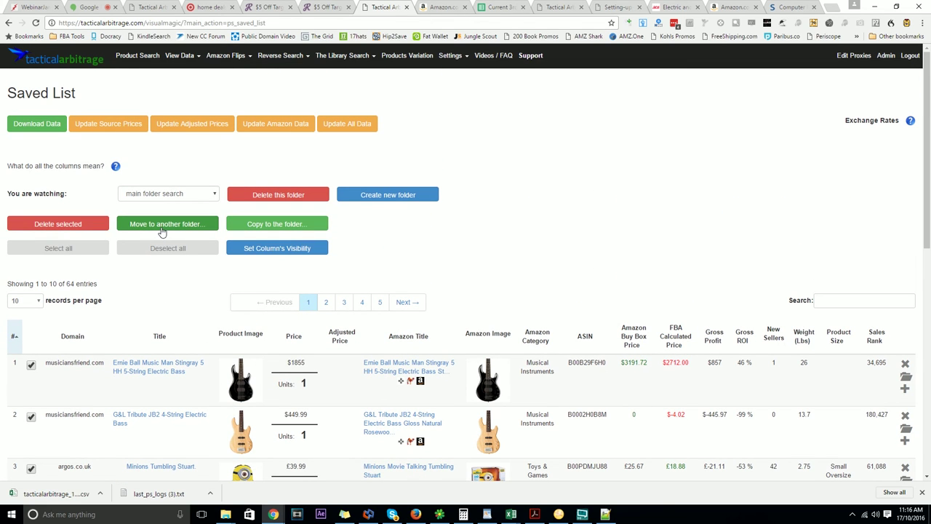
pyautogui.scroll(-2, 112, 342)
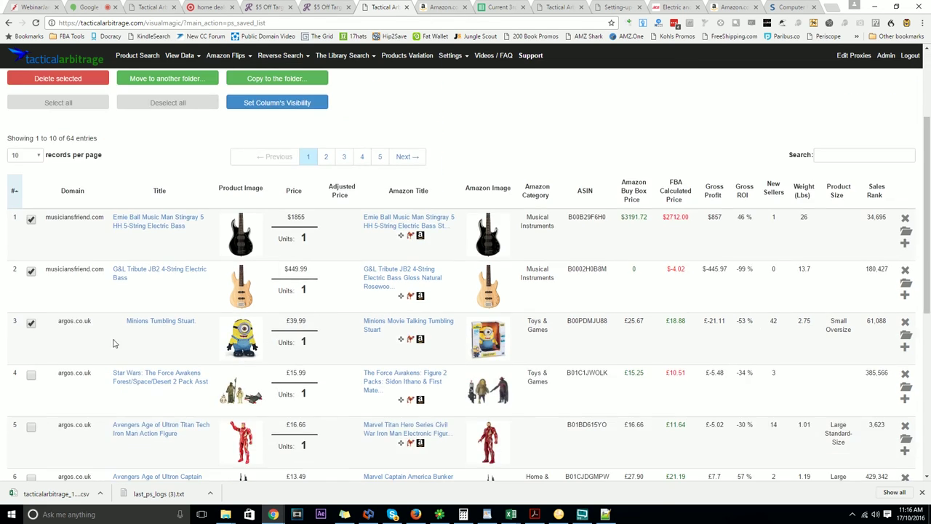
pyautogui.scroll(2, 32, 327)
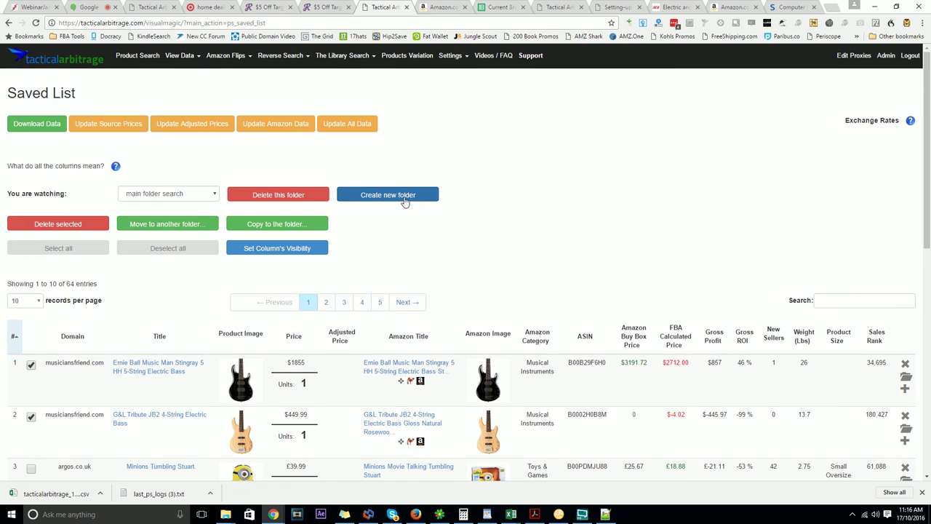
# Create a new Saved List folder named Musicians Friend Guitars.
pyautogui.click(371, 194)
pyautogui.click(401, 118)
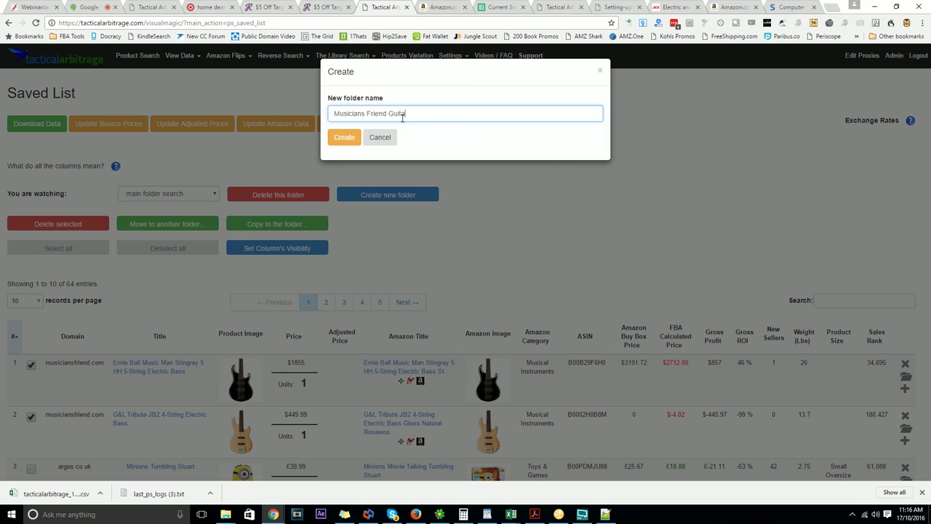
pyautogui.click(339, 138)
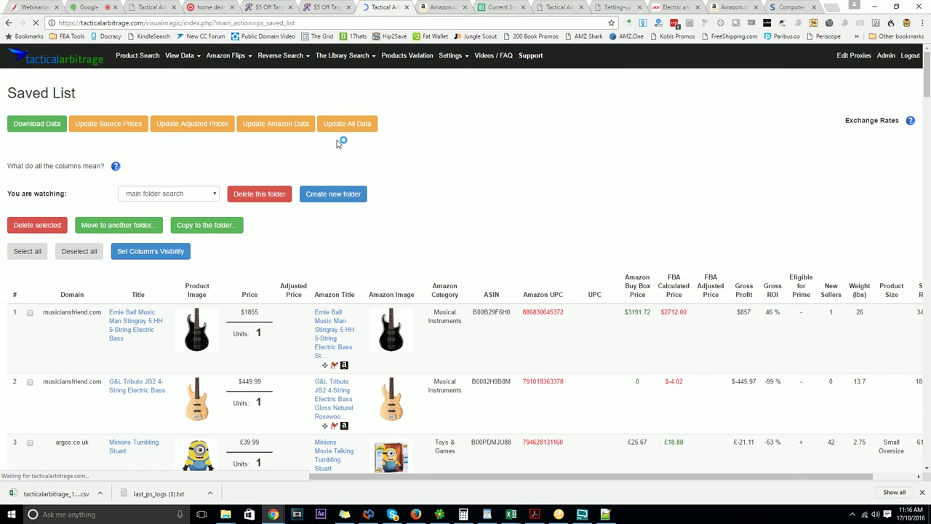
# Move the Ernie Ball Stingray and G&L Tribute JB2 bass guitar rows to the Musicians Friend Guitars folder, and open that folder.
pyautogui.click(31, 418)
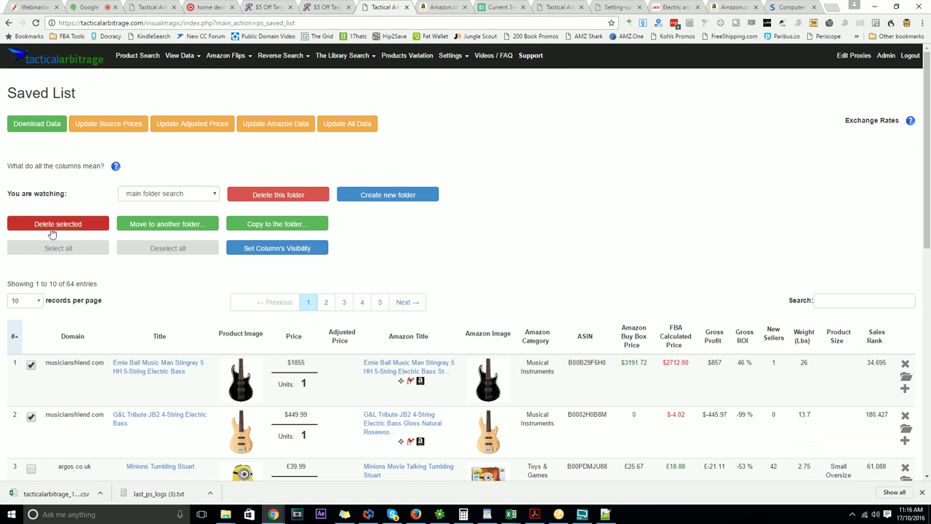
pyautogui.click(160, 228)
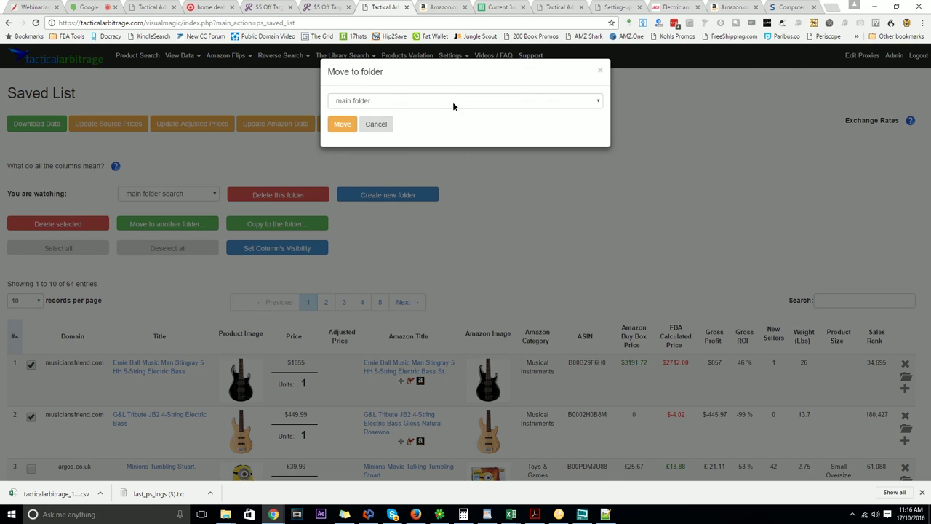
pyautogui.click(453, 106)
pyautogui.click(426, 123)
pyautogui.click(342, 124)
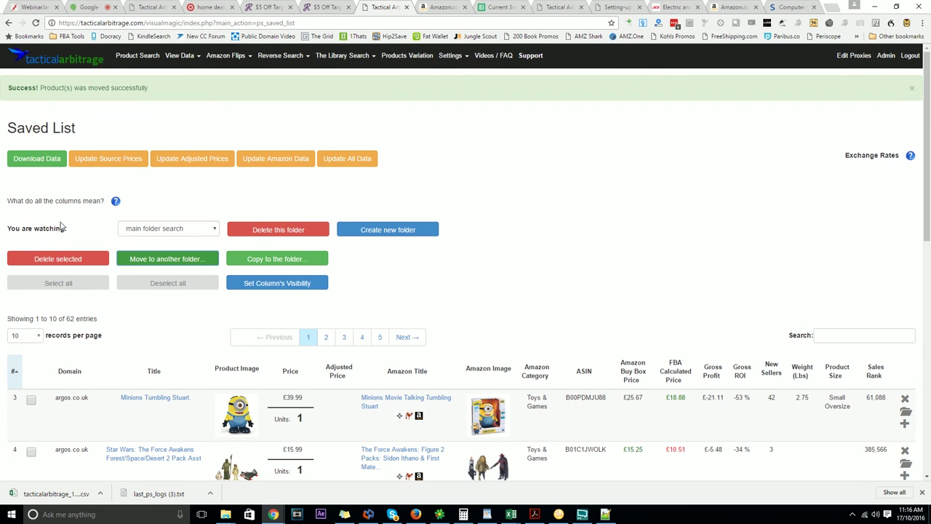
pyautogui.click(163, 181)
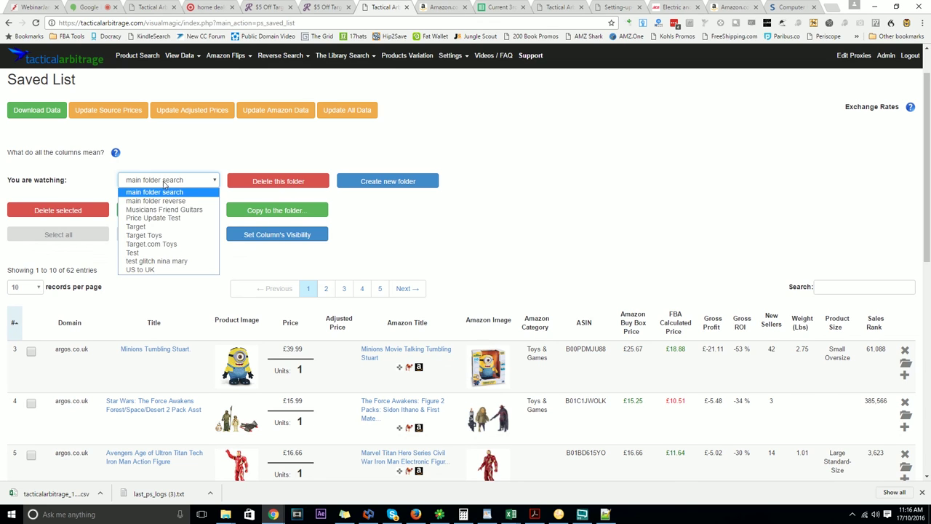
pyautogui.click(168, 209)
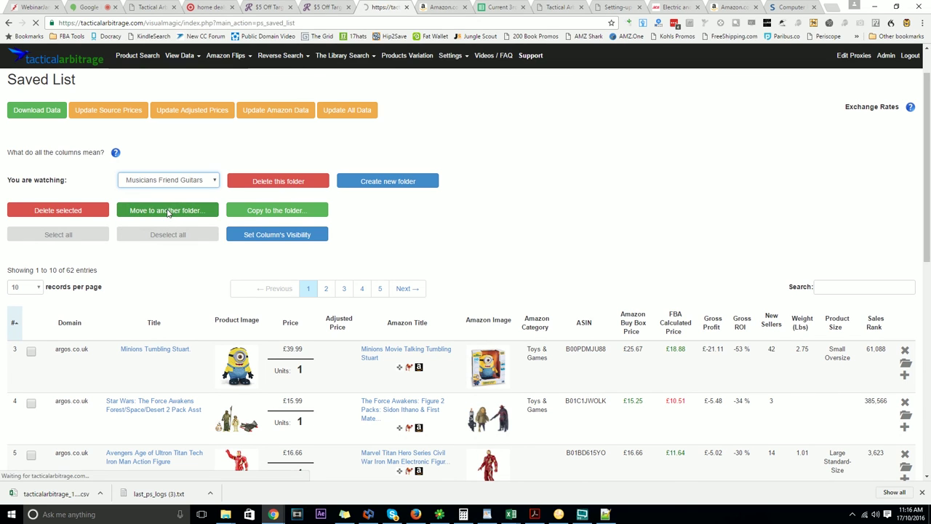